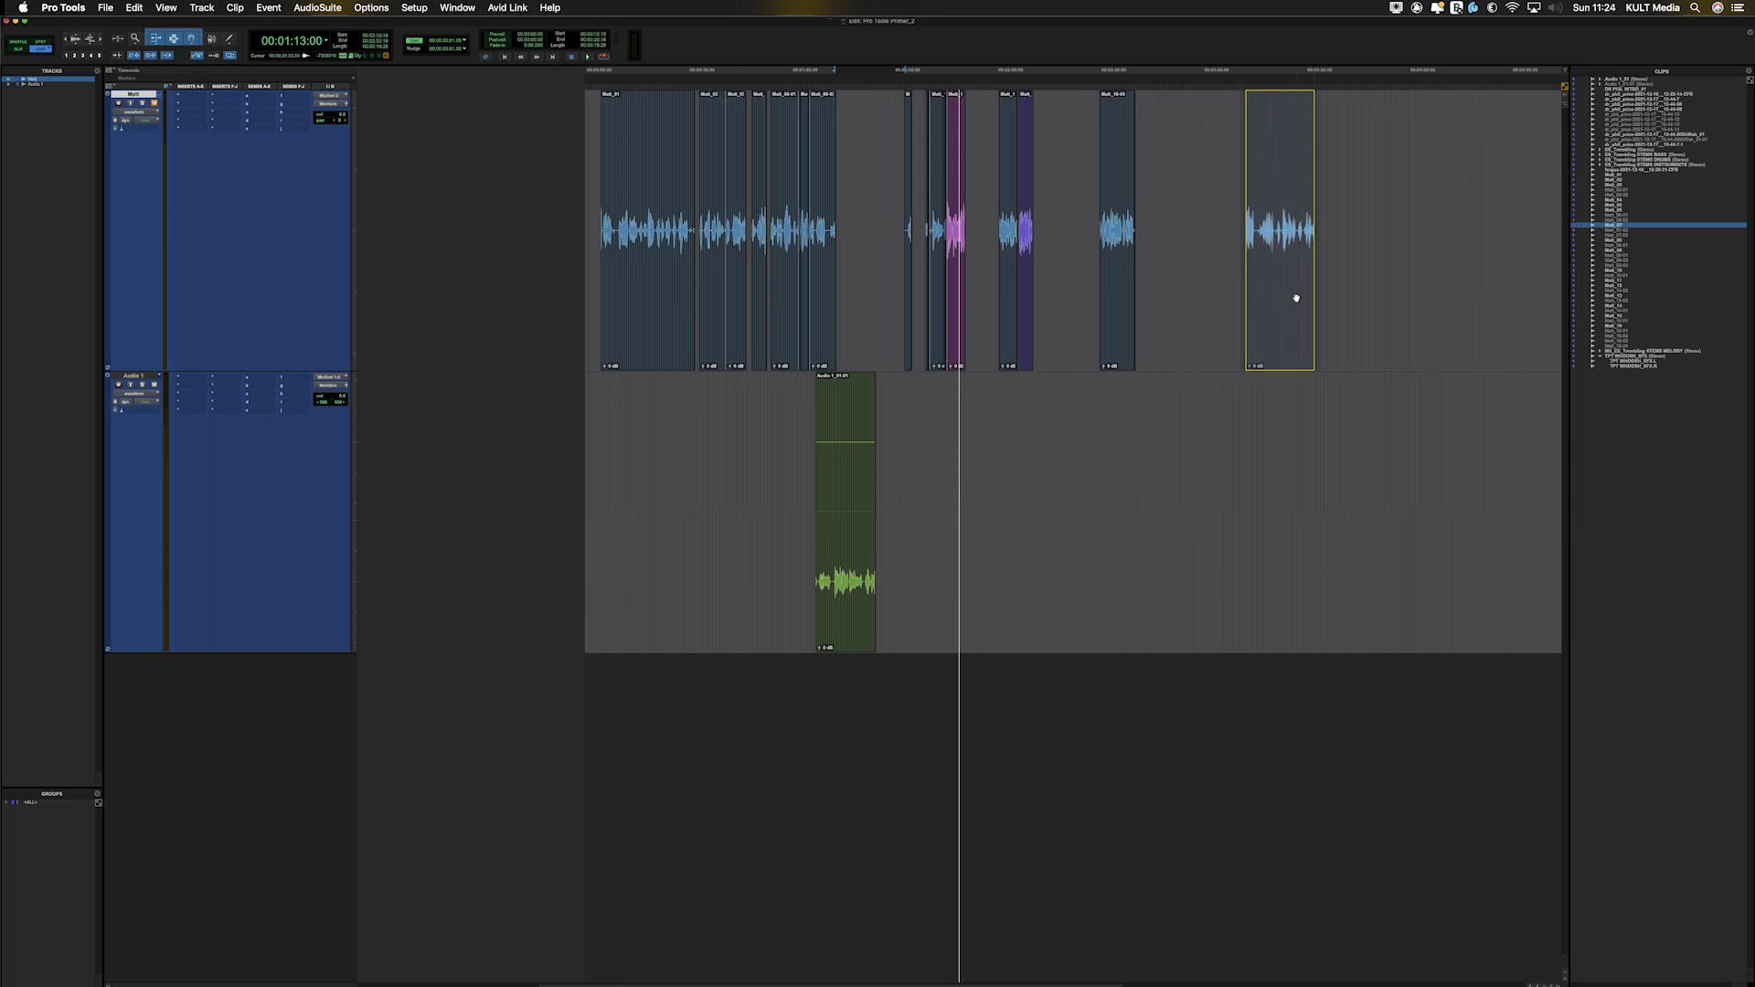
Find and select the isolated last clip on the first track, starting at 00:03:19:00.
{"action": "left_click", "coordinate": [1256, 161]}
{"action": "scroll", "coordinate": [1256, 161], "scroll_direction": "up", "scroll_amount": 5}
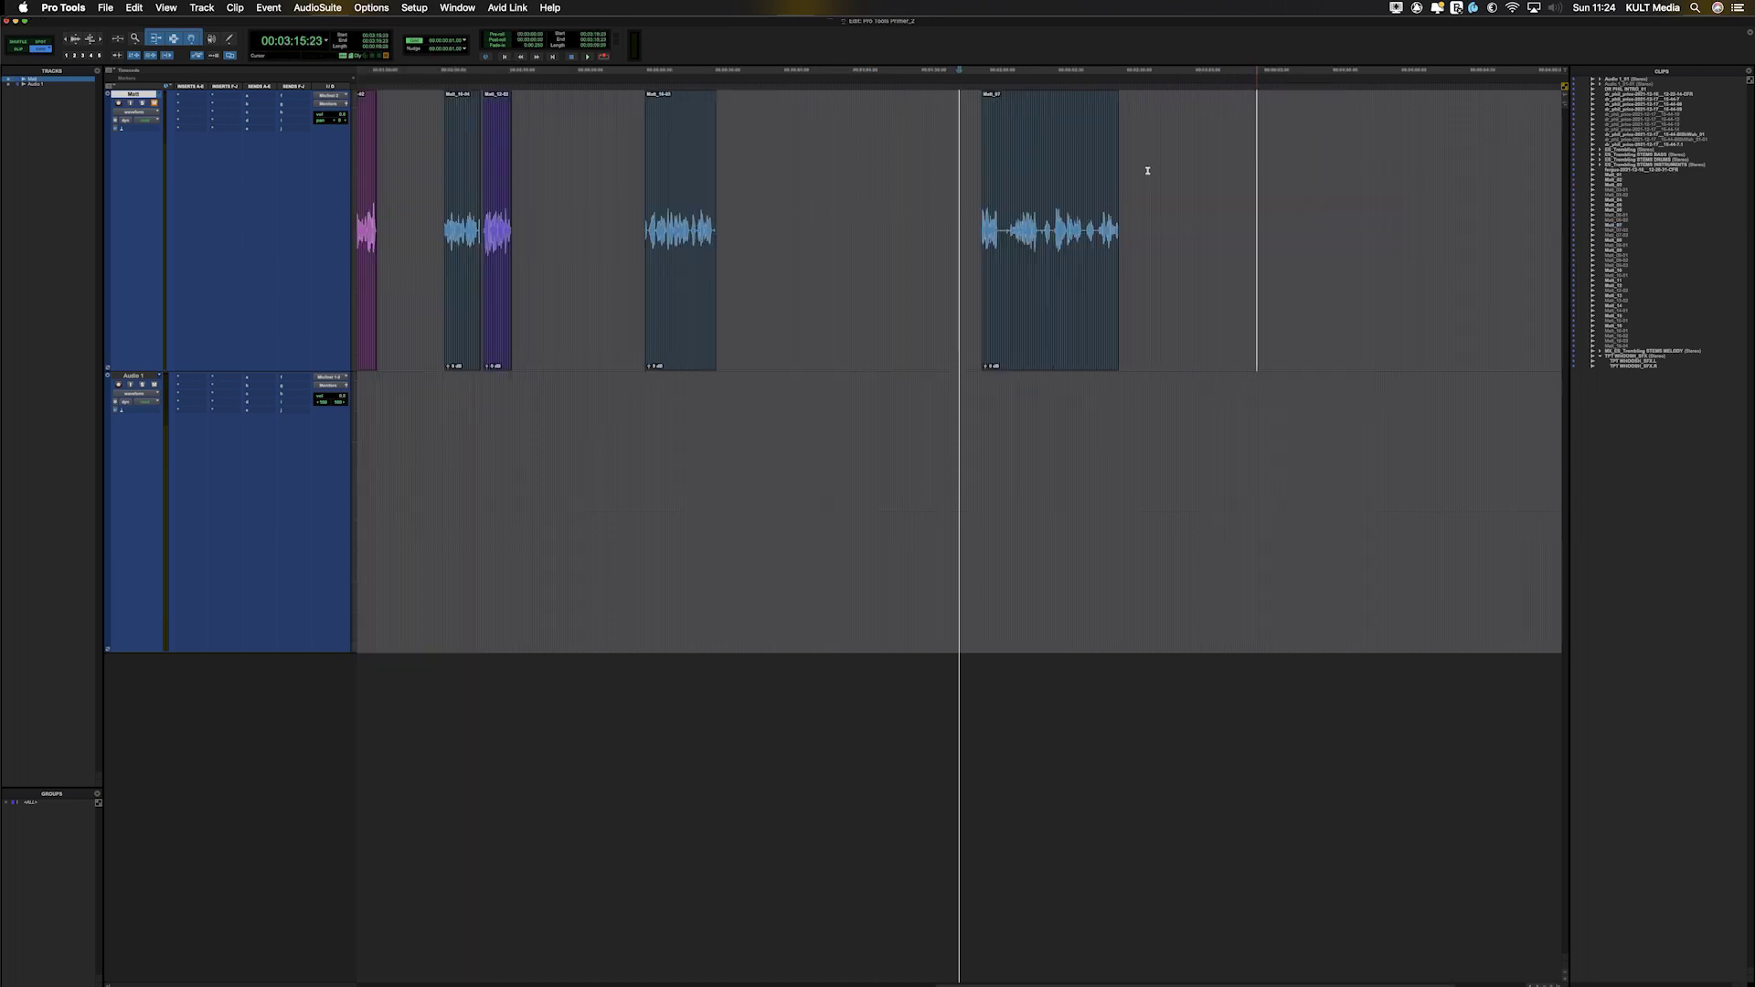
{"action": "scroll", "coordinate": [899, 199], "scroll_direction": "up", "scroll_amount": 3}
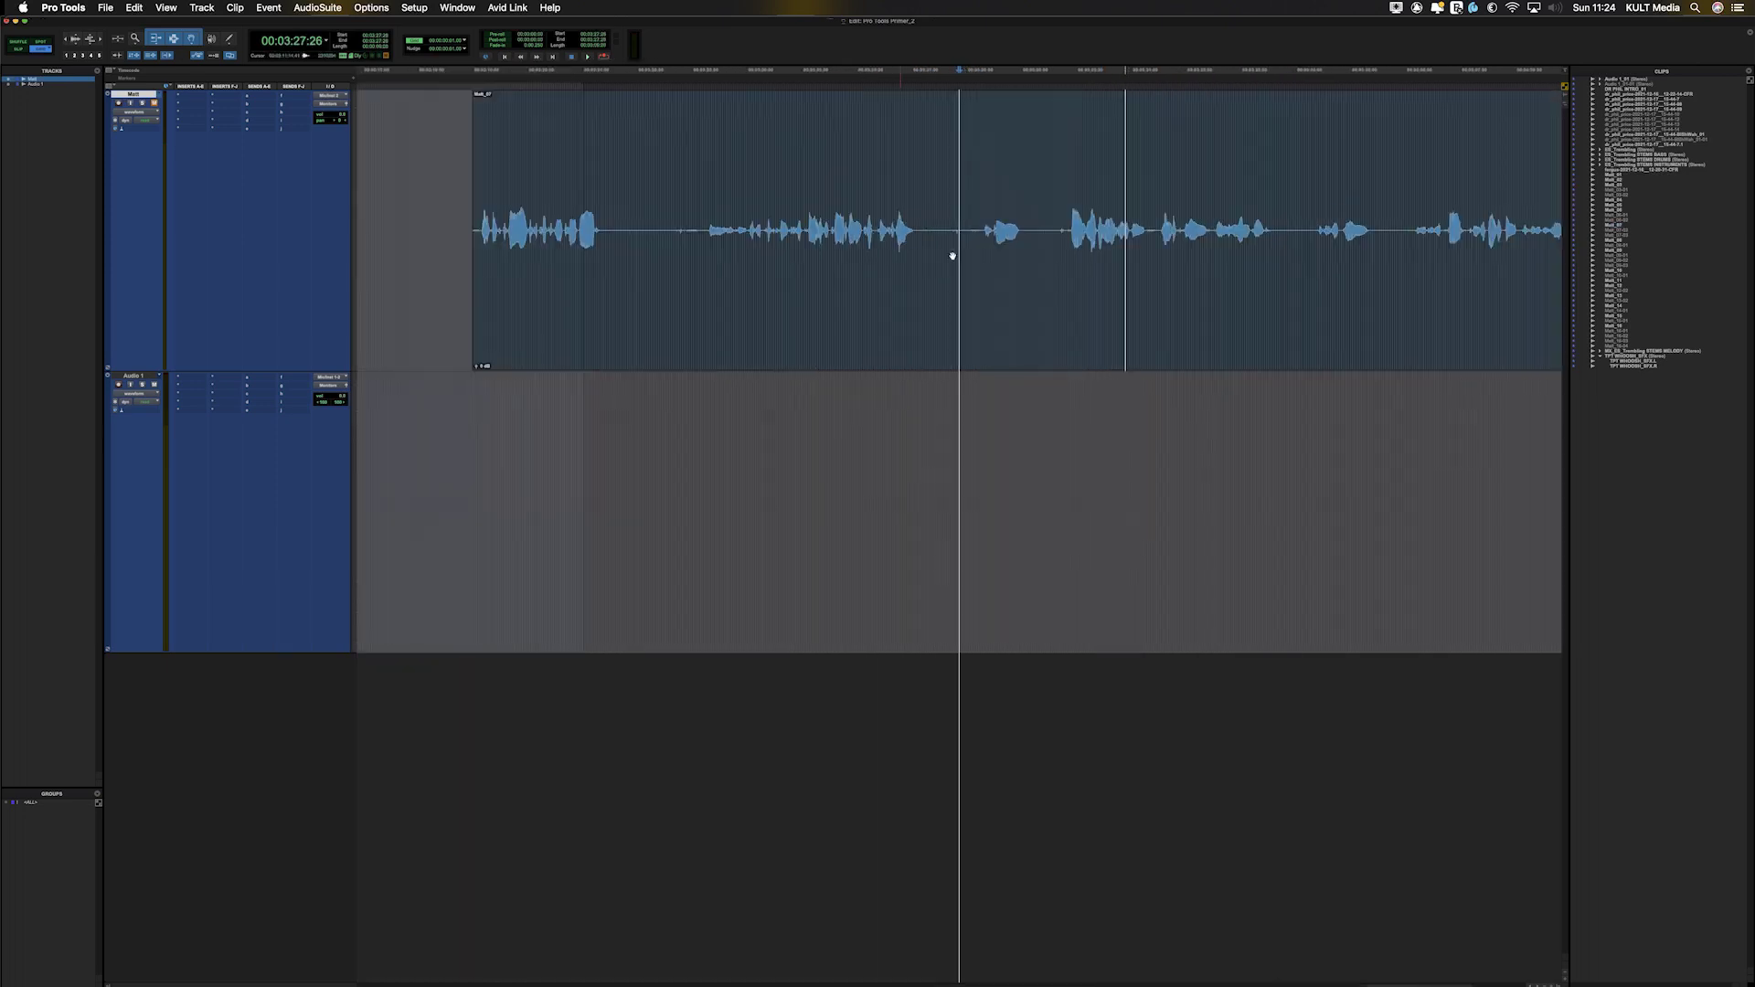
{"action": "scroll", "coordinate": [952, 255], "scroll_direction": "down", "scroll_amount": 4}
{"action": "left_click", "coordinate": [929, 302]}
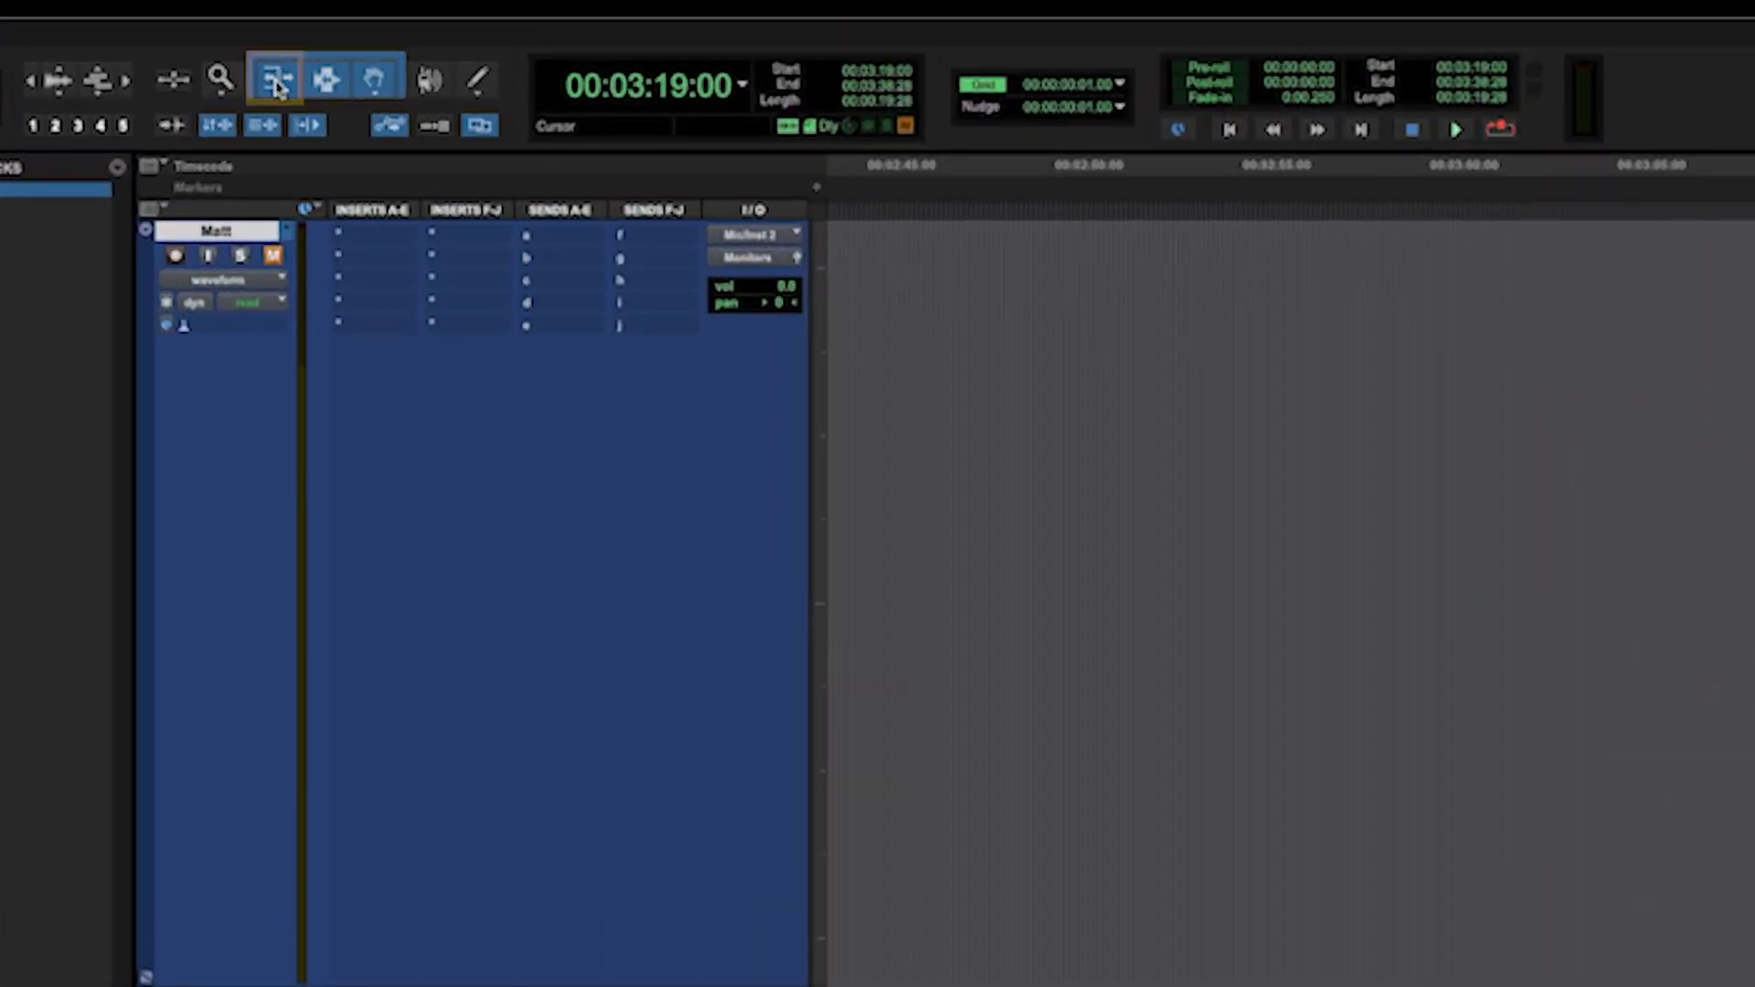
Activate the Trim tool and cycle through its modes, finishing in Standard mode.
{"action": "left_click", "coordinate": [277, 82]}
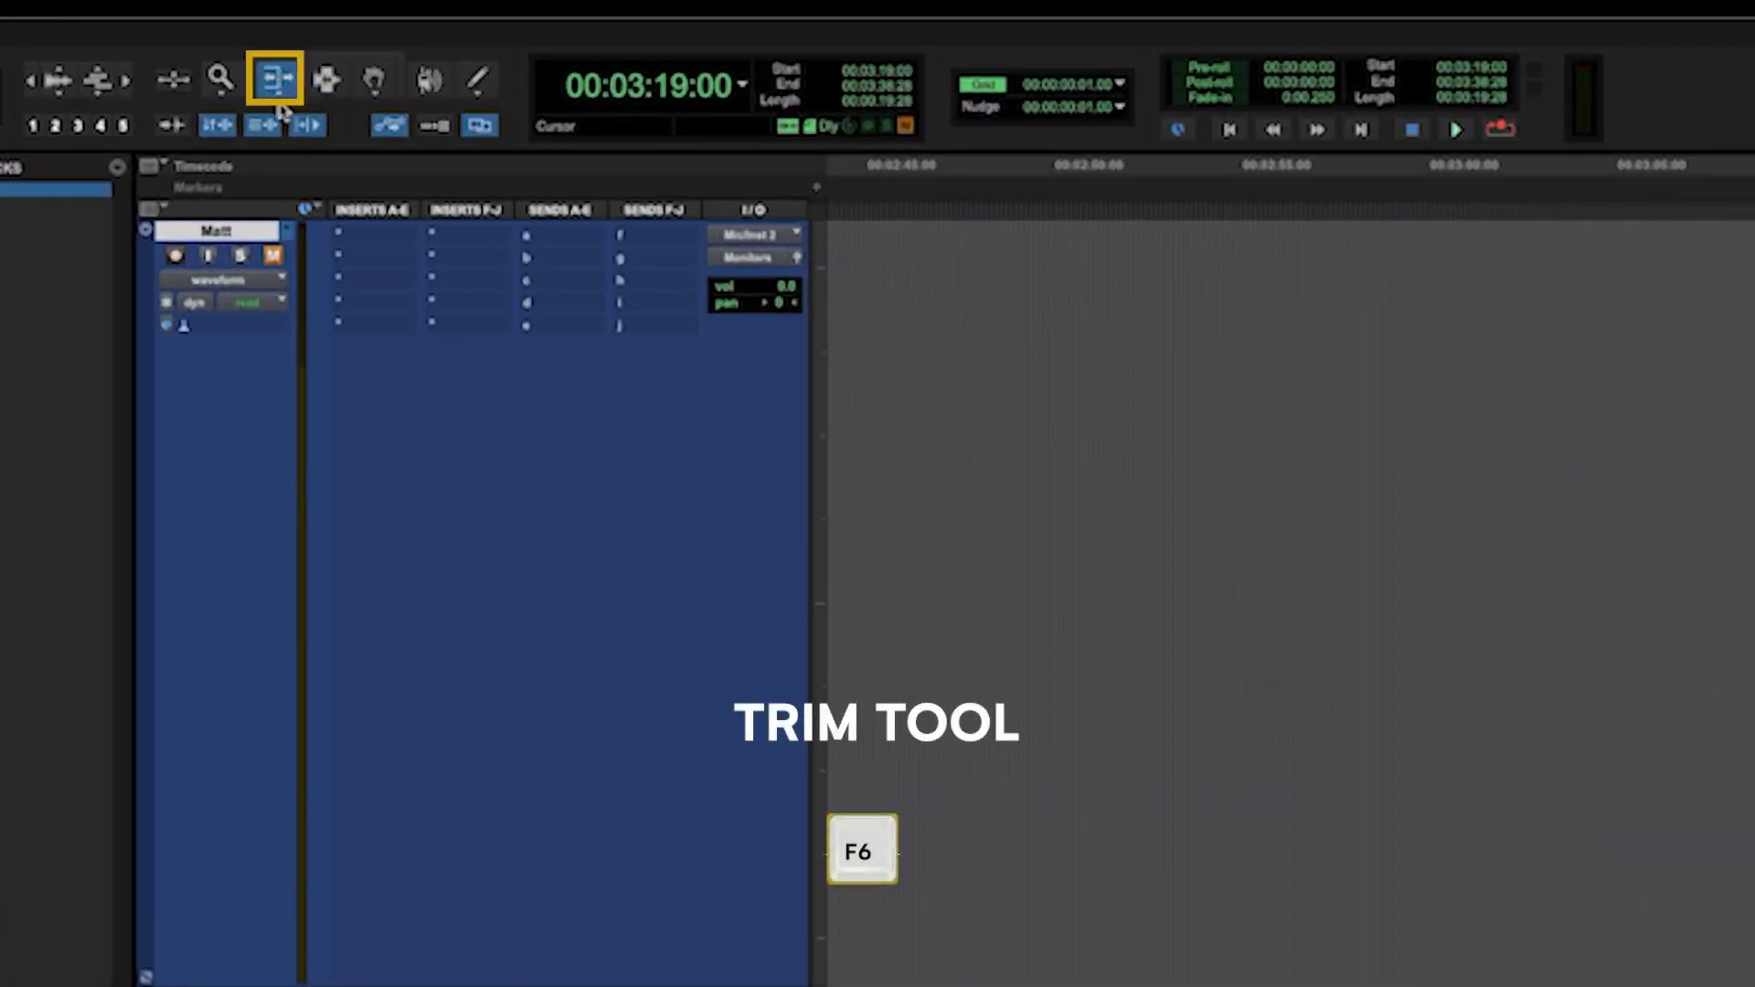
{"action": "key", "text": "F6"}
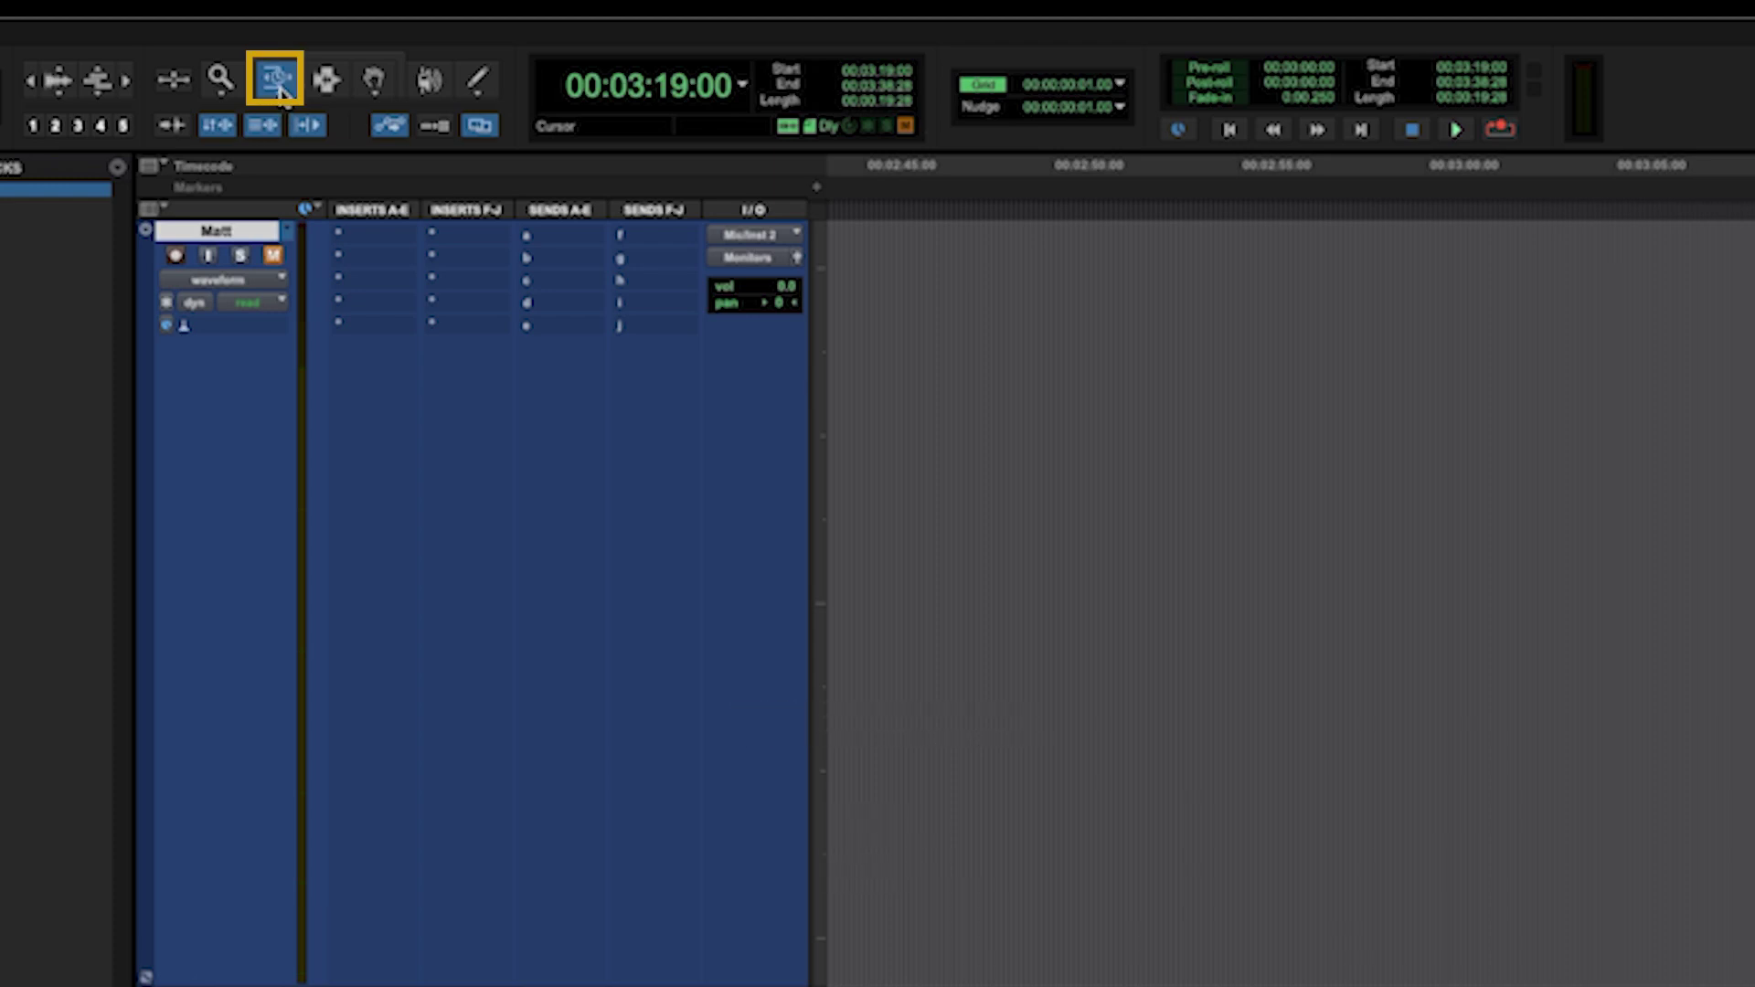
{"action": "left_click_drag", "start_coordinate": [279, 91], "coordinate": [360, 99]}
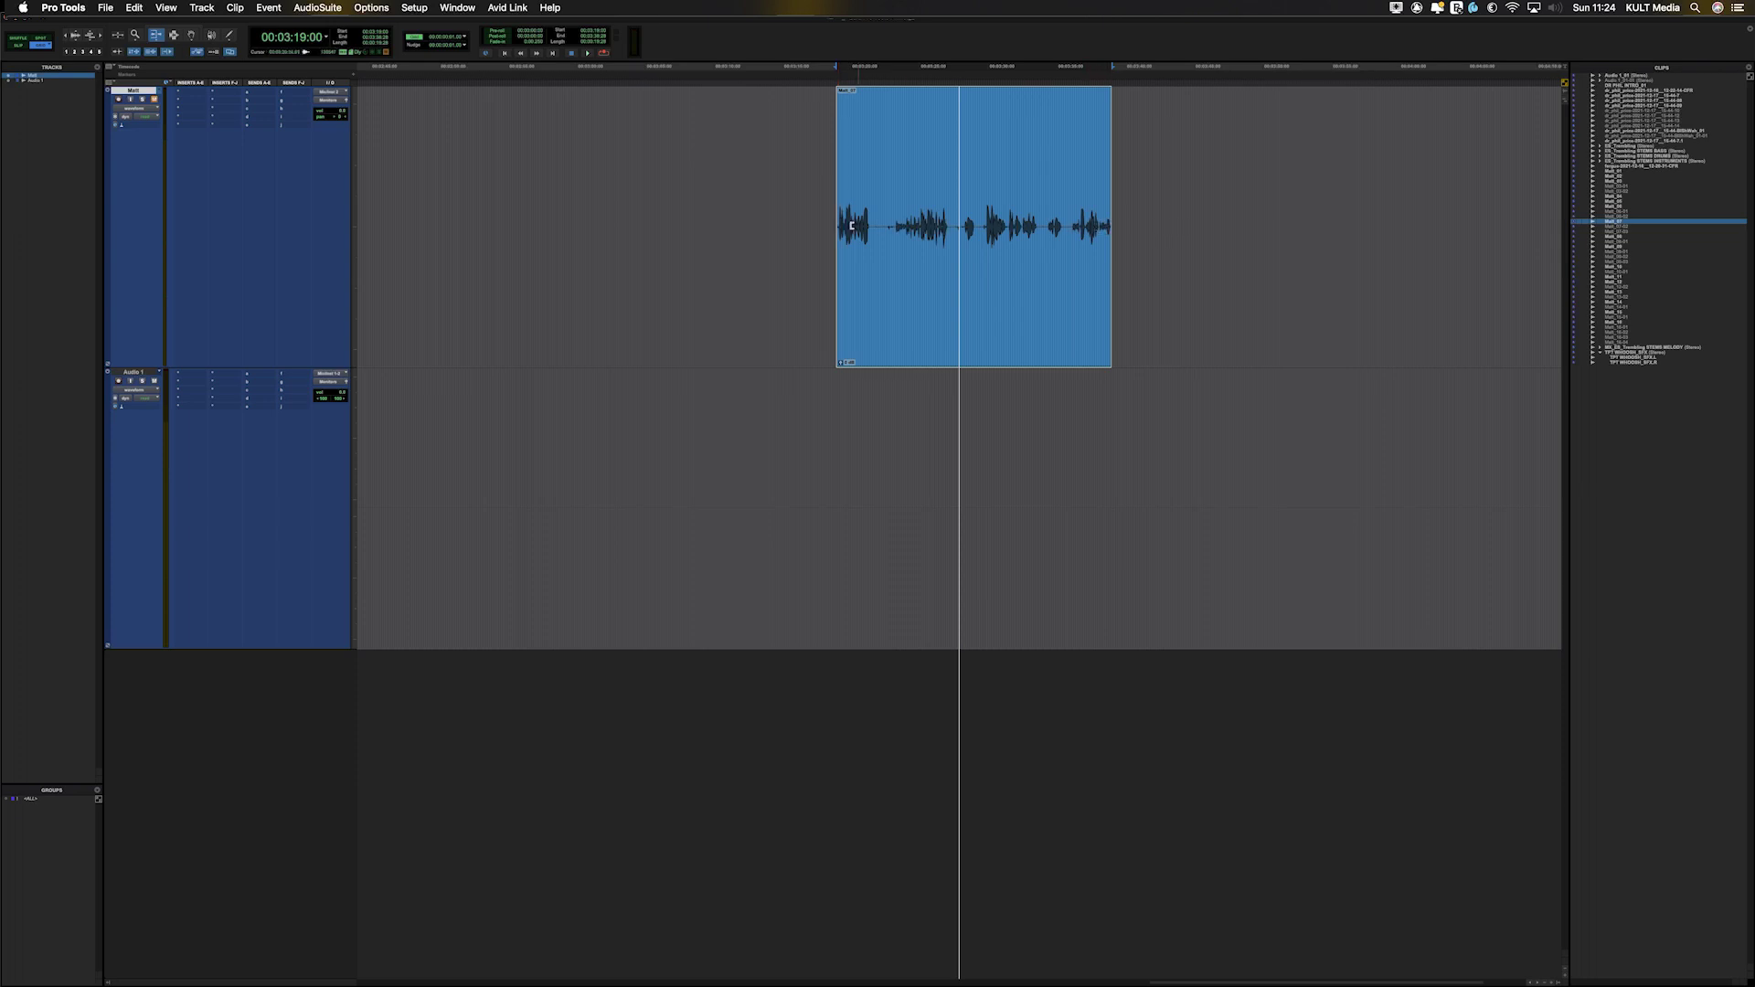
Try trimming the selected clip inward and outward at its start and end, undoing the trims.
{"action": "left_click_drag", "start_coordinate": [844, 225], "coordinate": [887, 220]}
{"action": "key", "text": "super+z"}
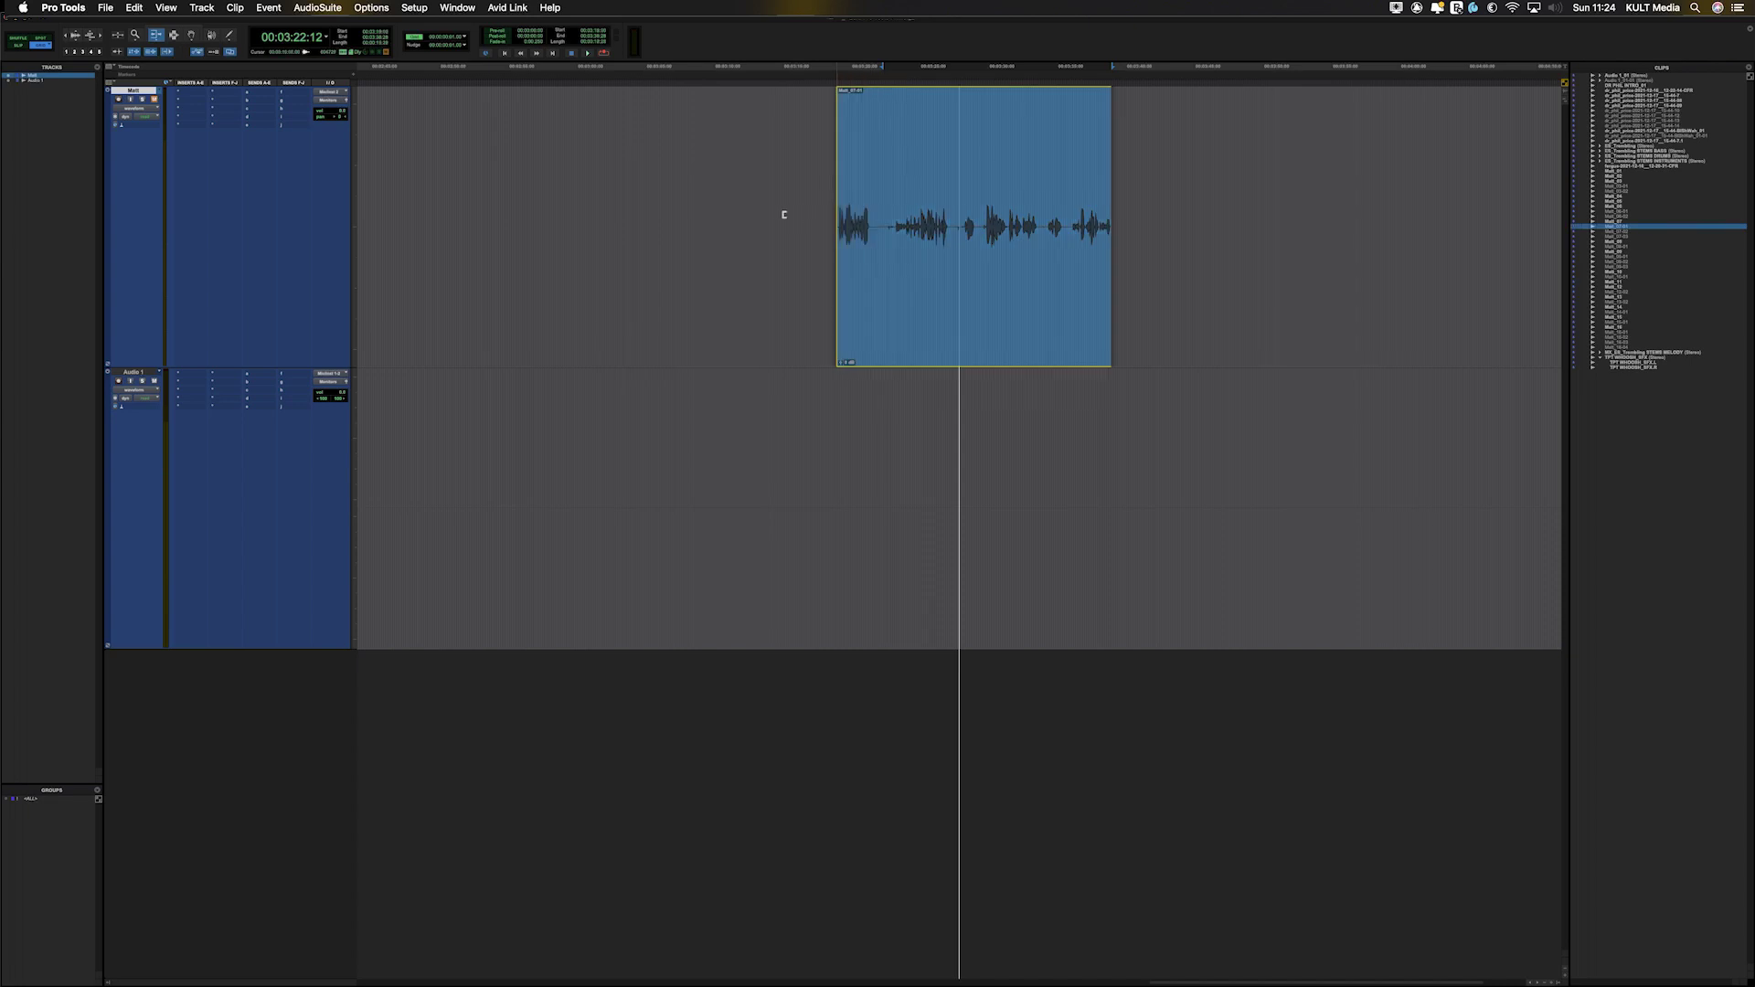
{"action": "mouse_move", "coordinate": [1108, 223]}
{"action": "left_mouse_down"}
{"action": "mouse_move", "coordinate": [1068, 223]}
{"action": "mouse_move", "coordinate": [1113, 223]}
{"action": "left_mouse_up"}
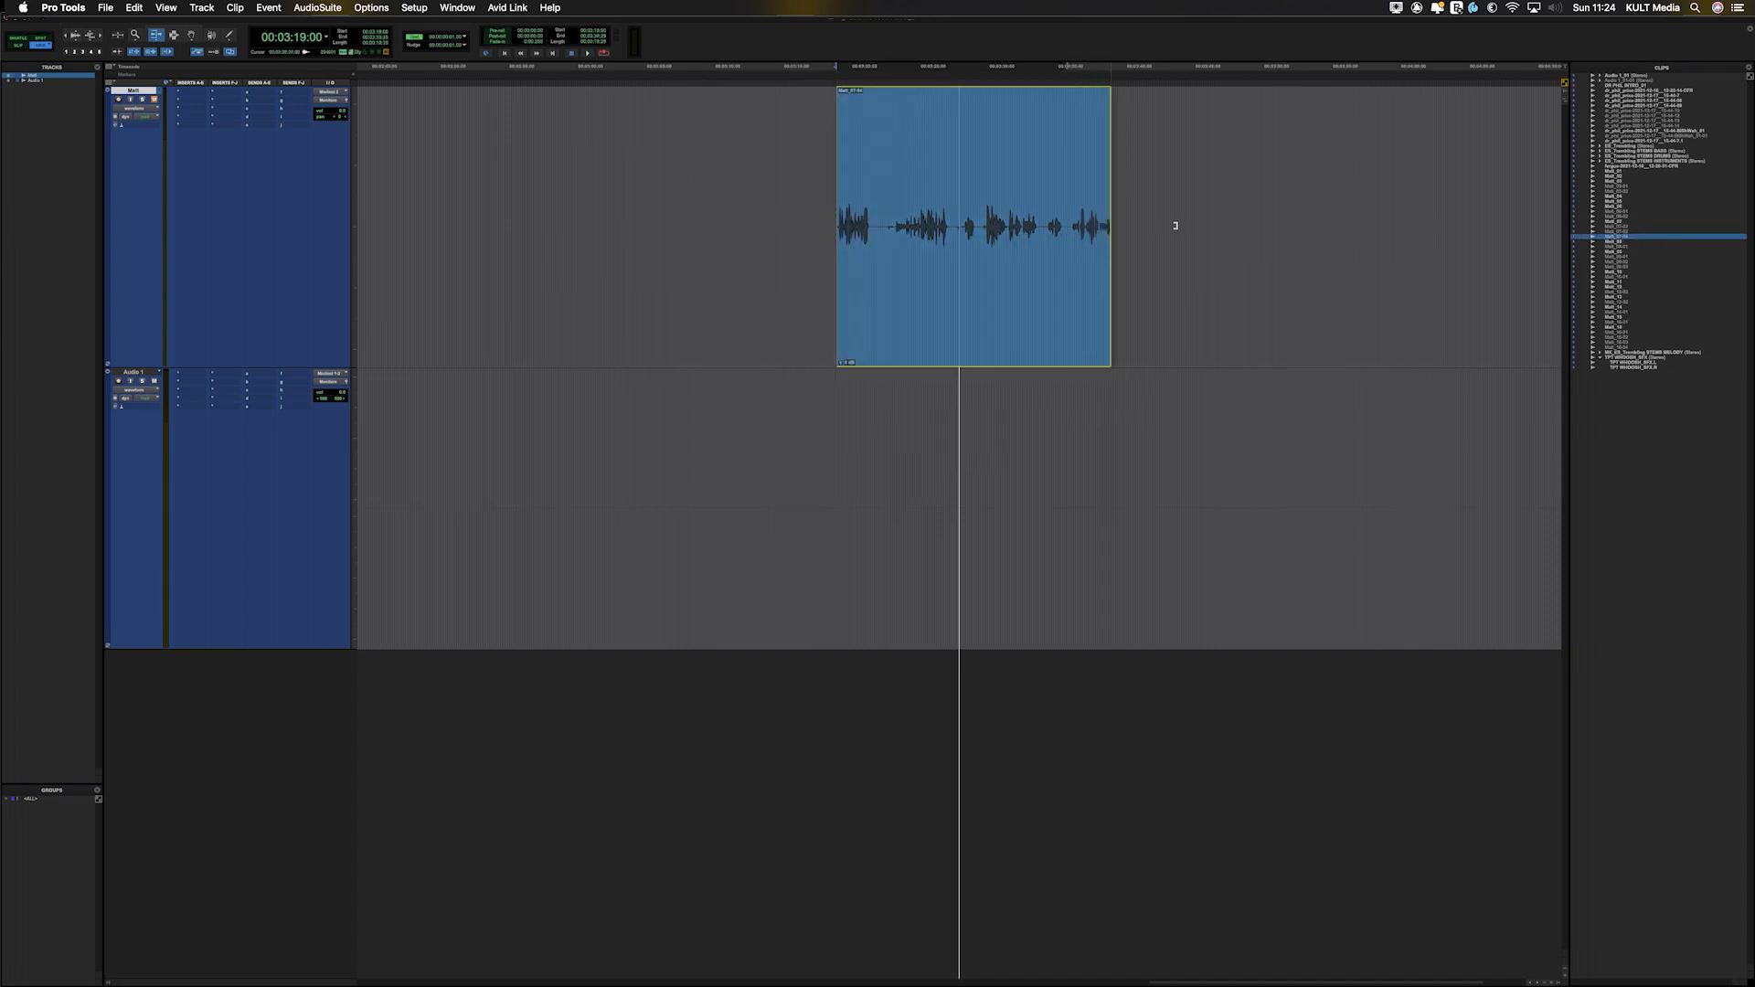
{"action": "left_click", "coordinate": [930, 196]}
{"action": "key", "text": "super+z"}
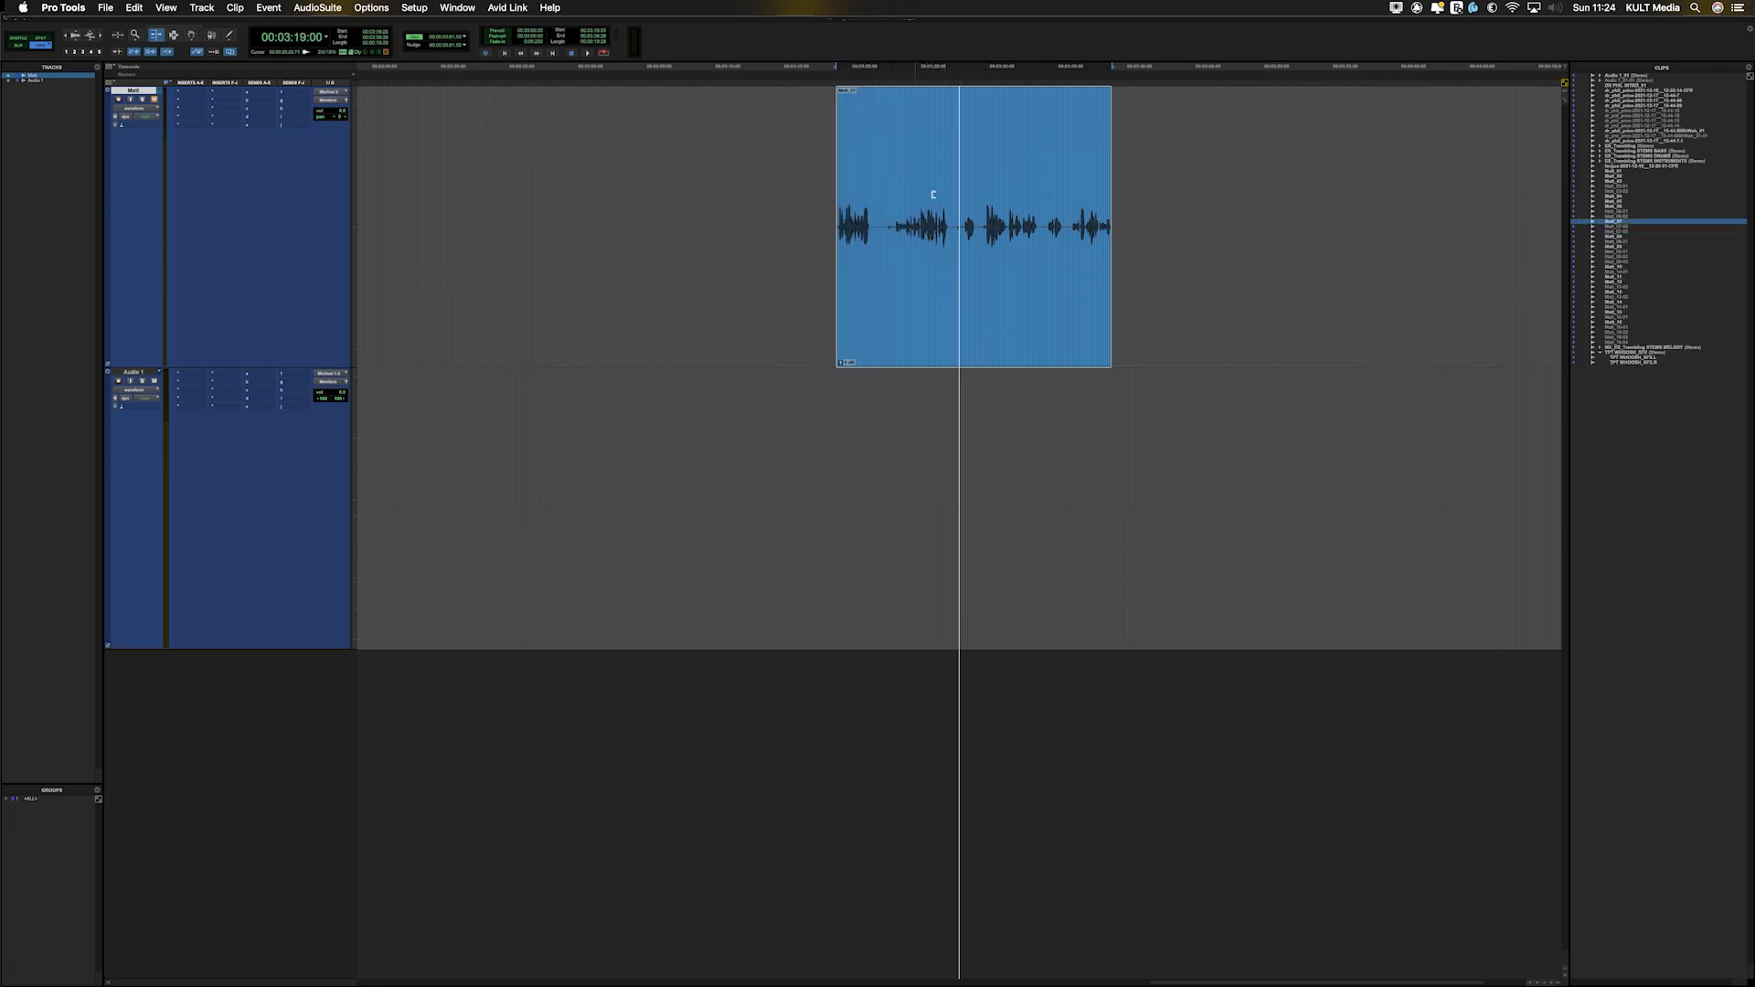
Try trimming the clip's start to 00:03:27:24 and 00:03:28:10, and its end just before the midpoint gap's following phrase, undoing each trim.
{"action": "left_click", "coordinate": [959, 193]}
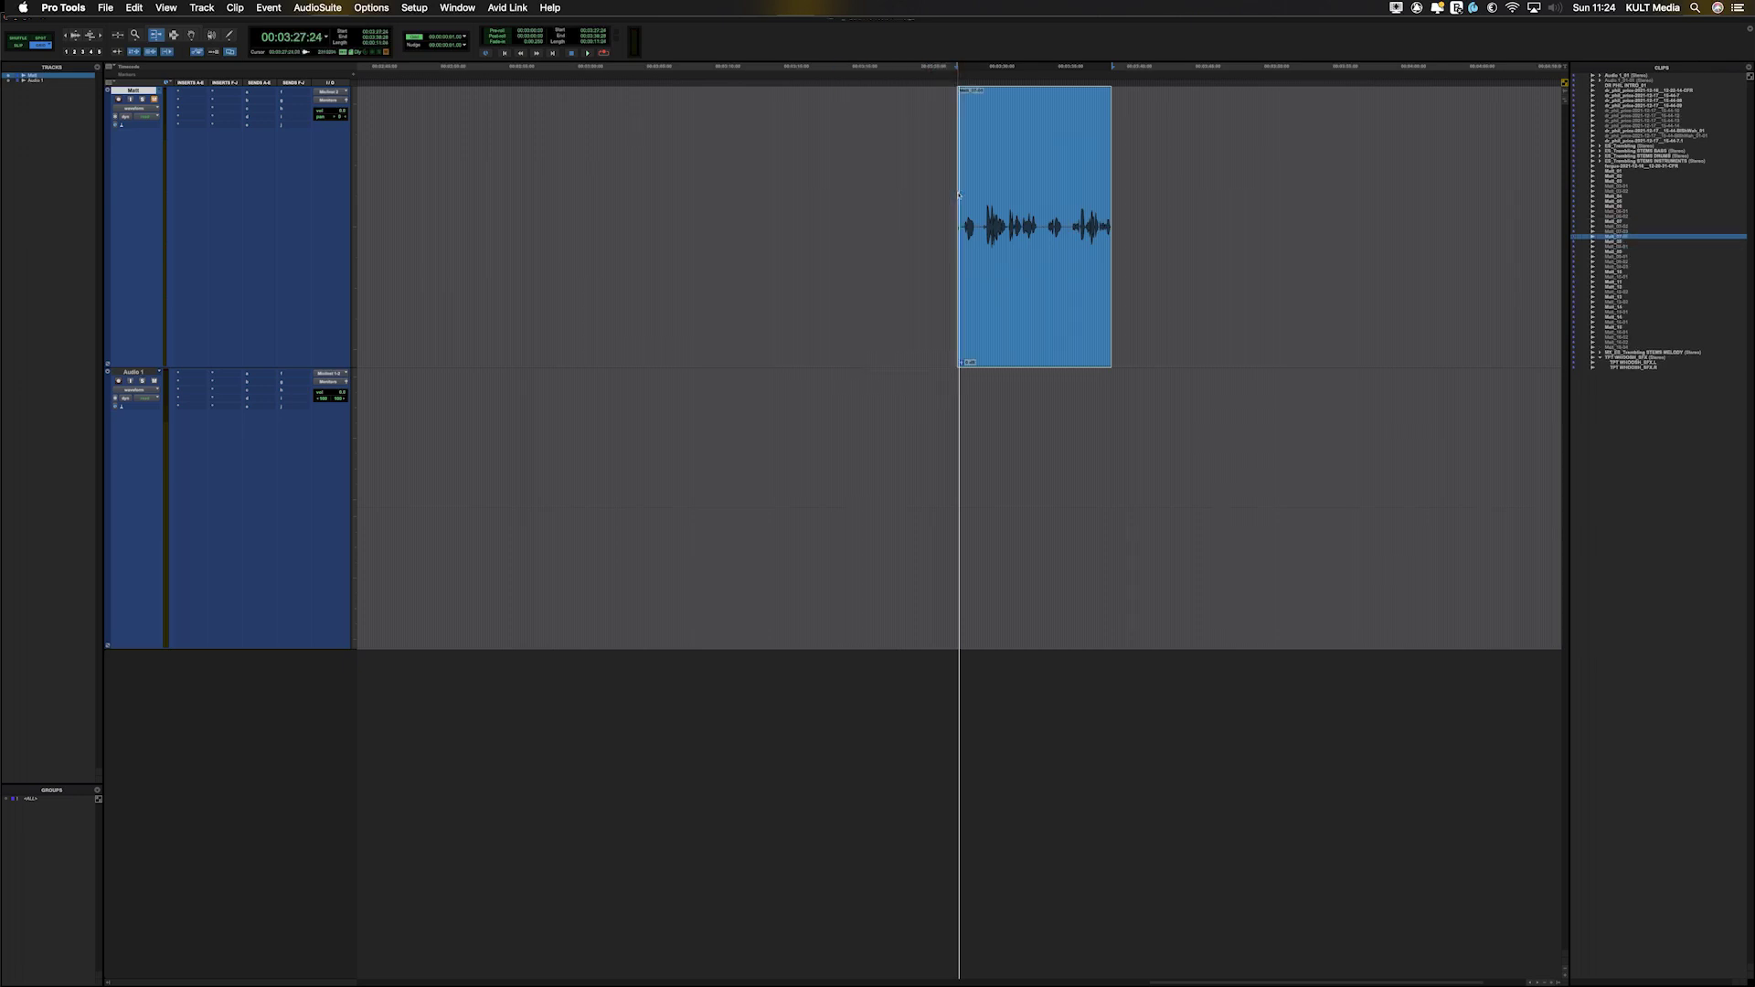
{"action": "key", "text": "super+z"}
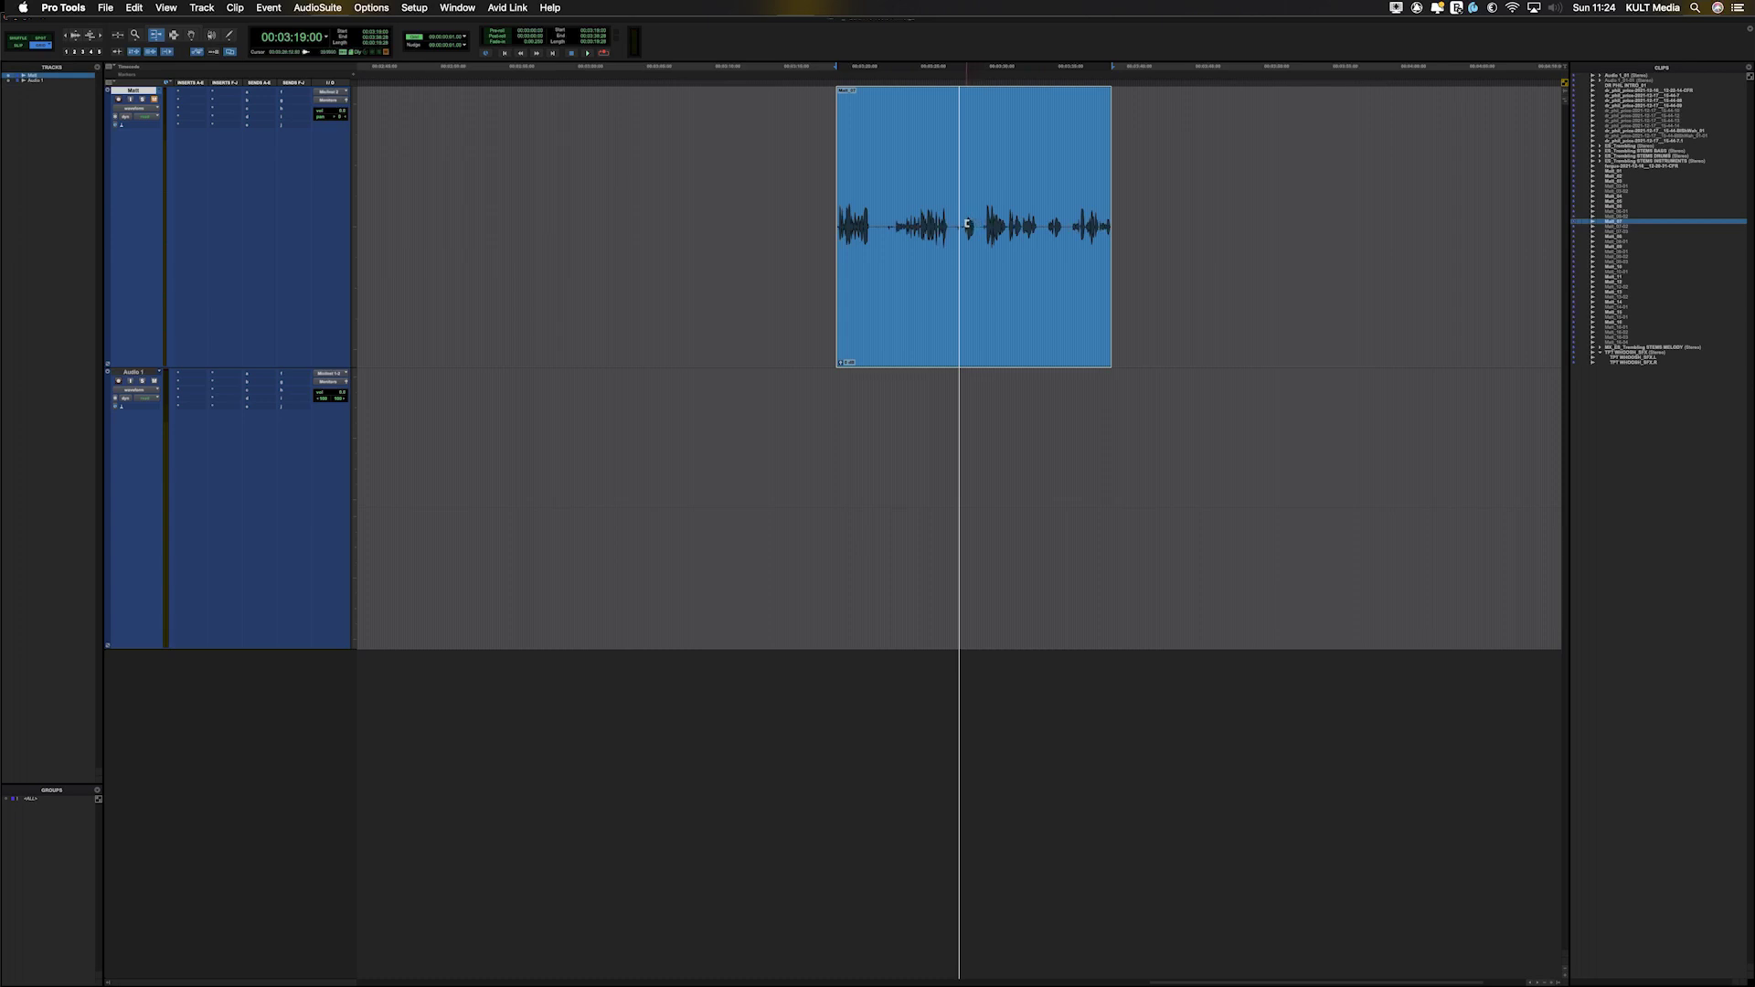
{"action": "left_click", "coordinate": [967, 224]}
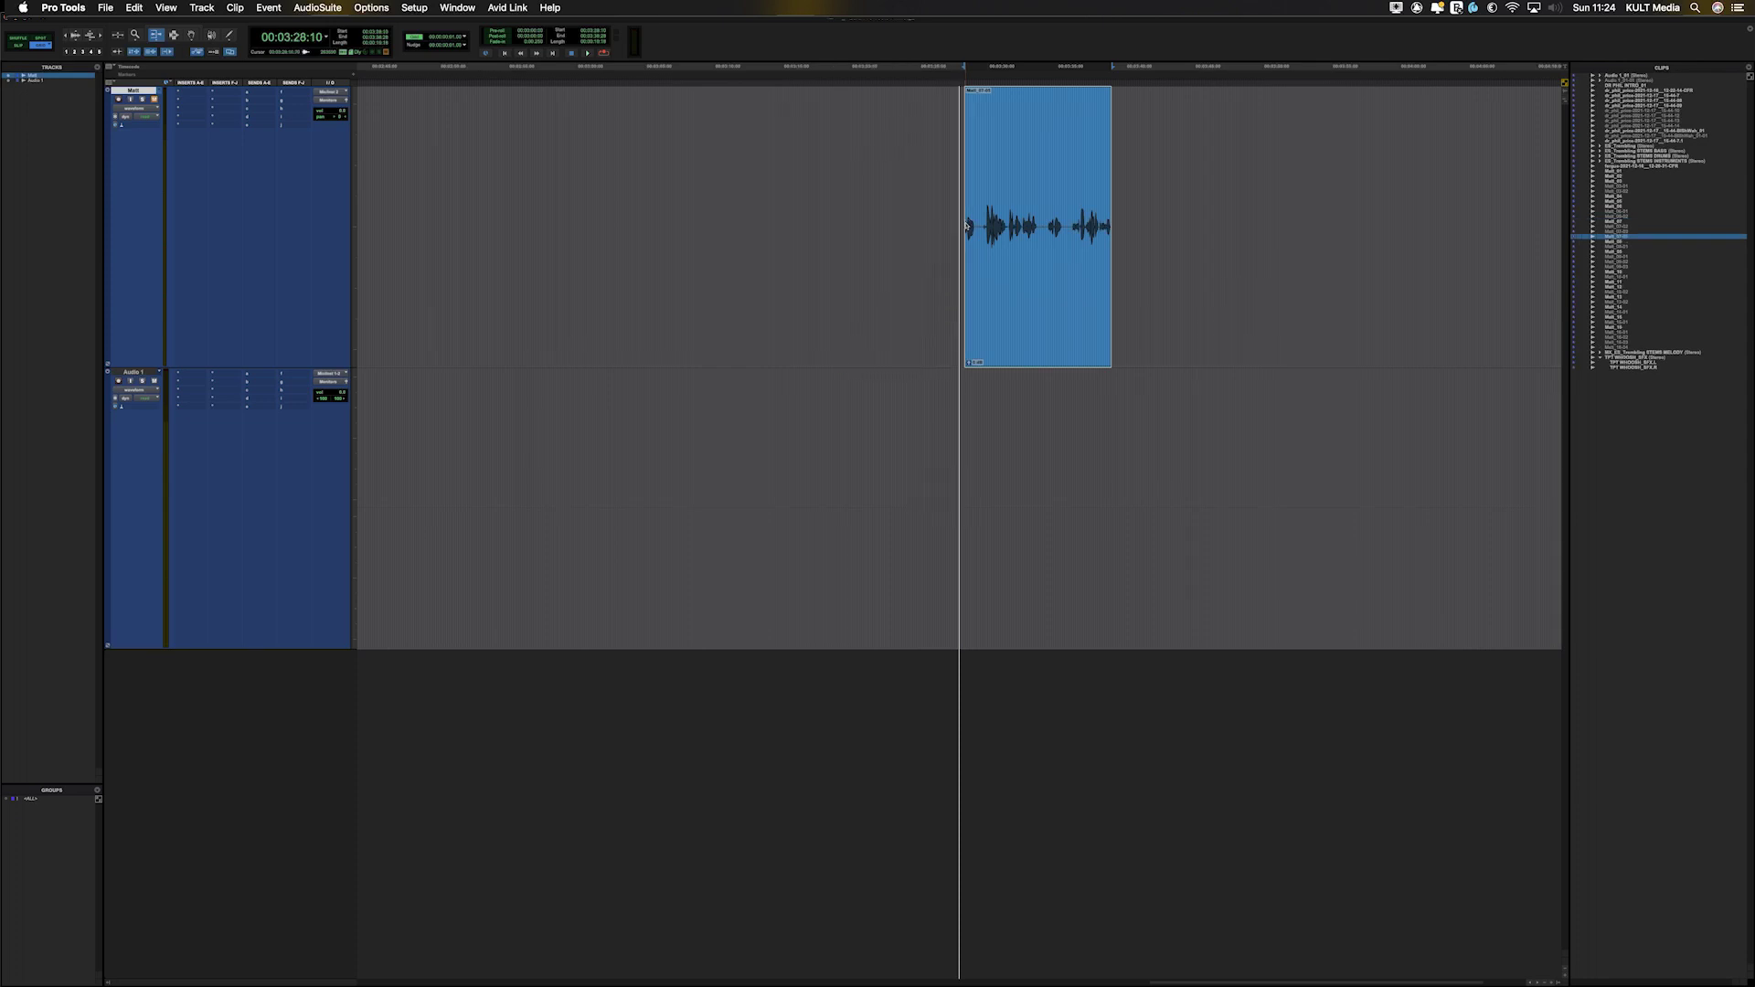
{"action": "key", "text": "super+z"}
{"action": "left_click", "coordinate": [981, 223]}
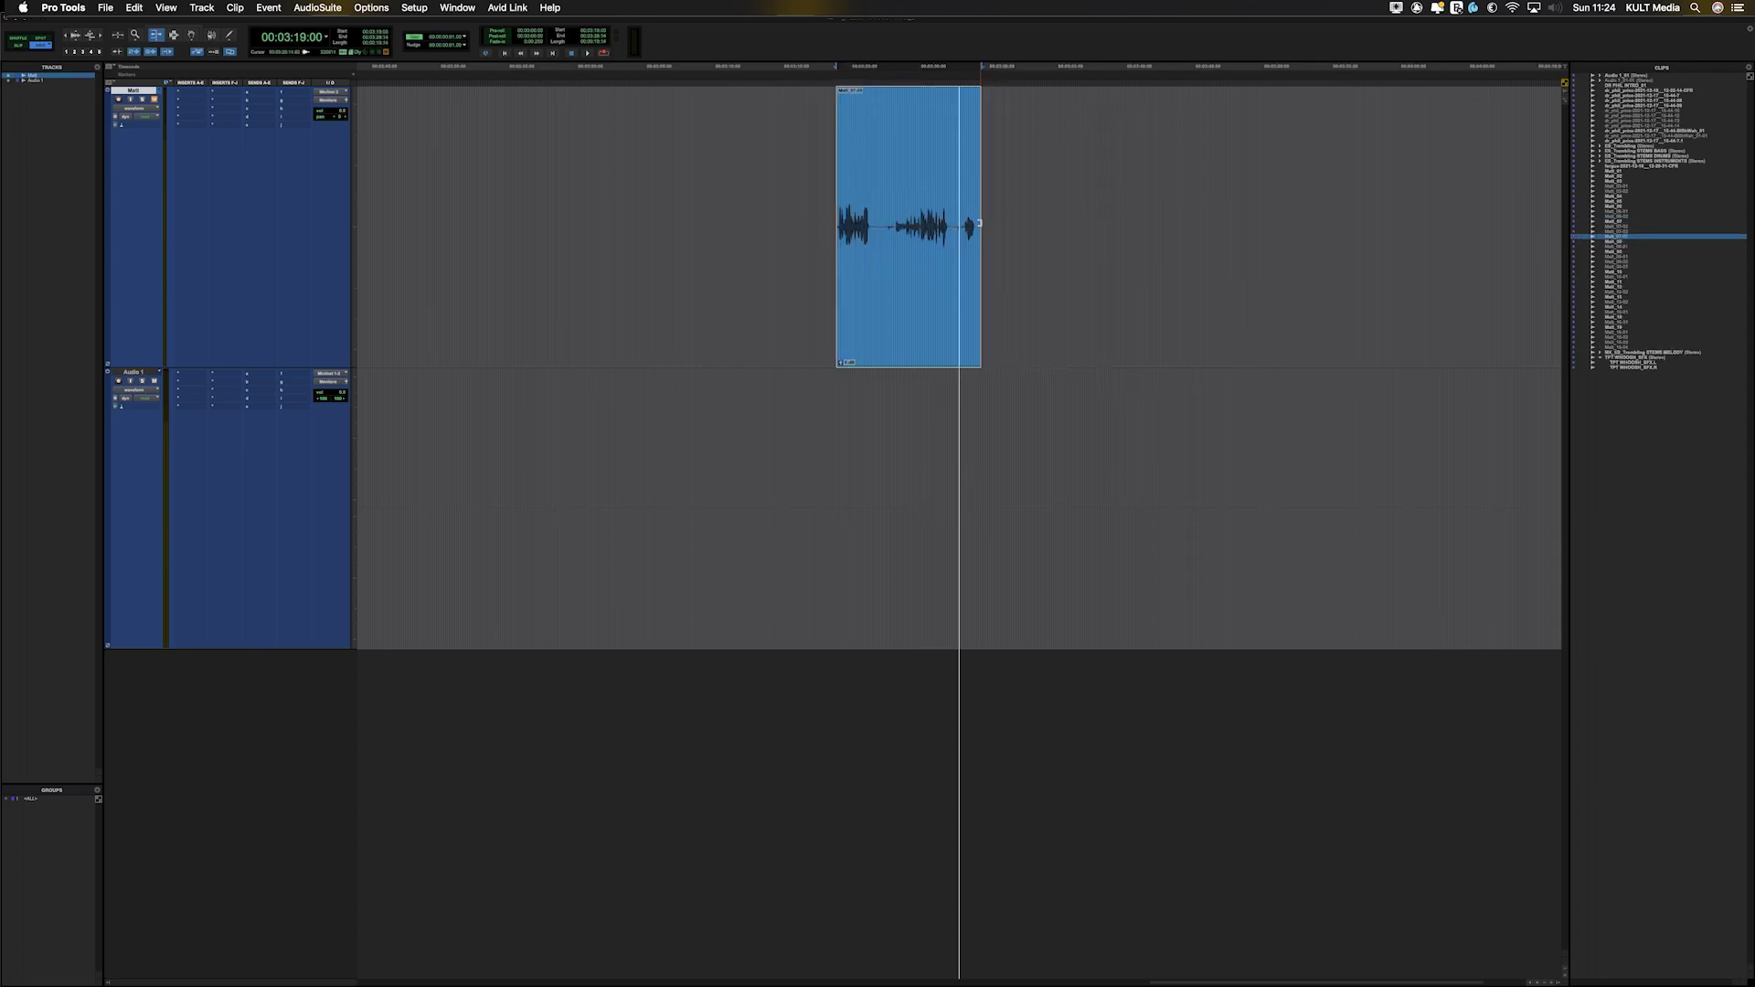
{"action": "key", "text": "super+z"}
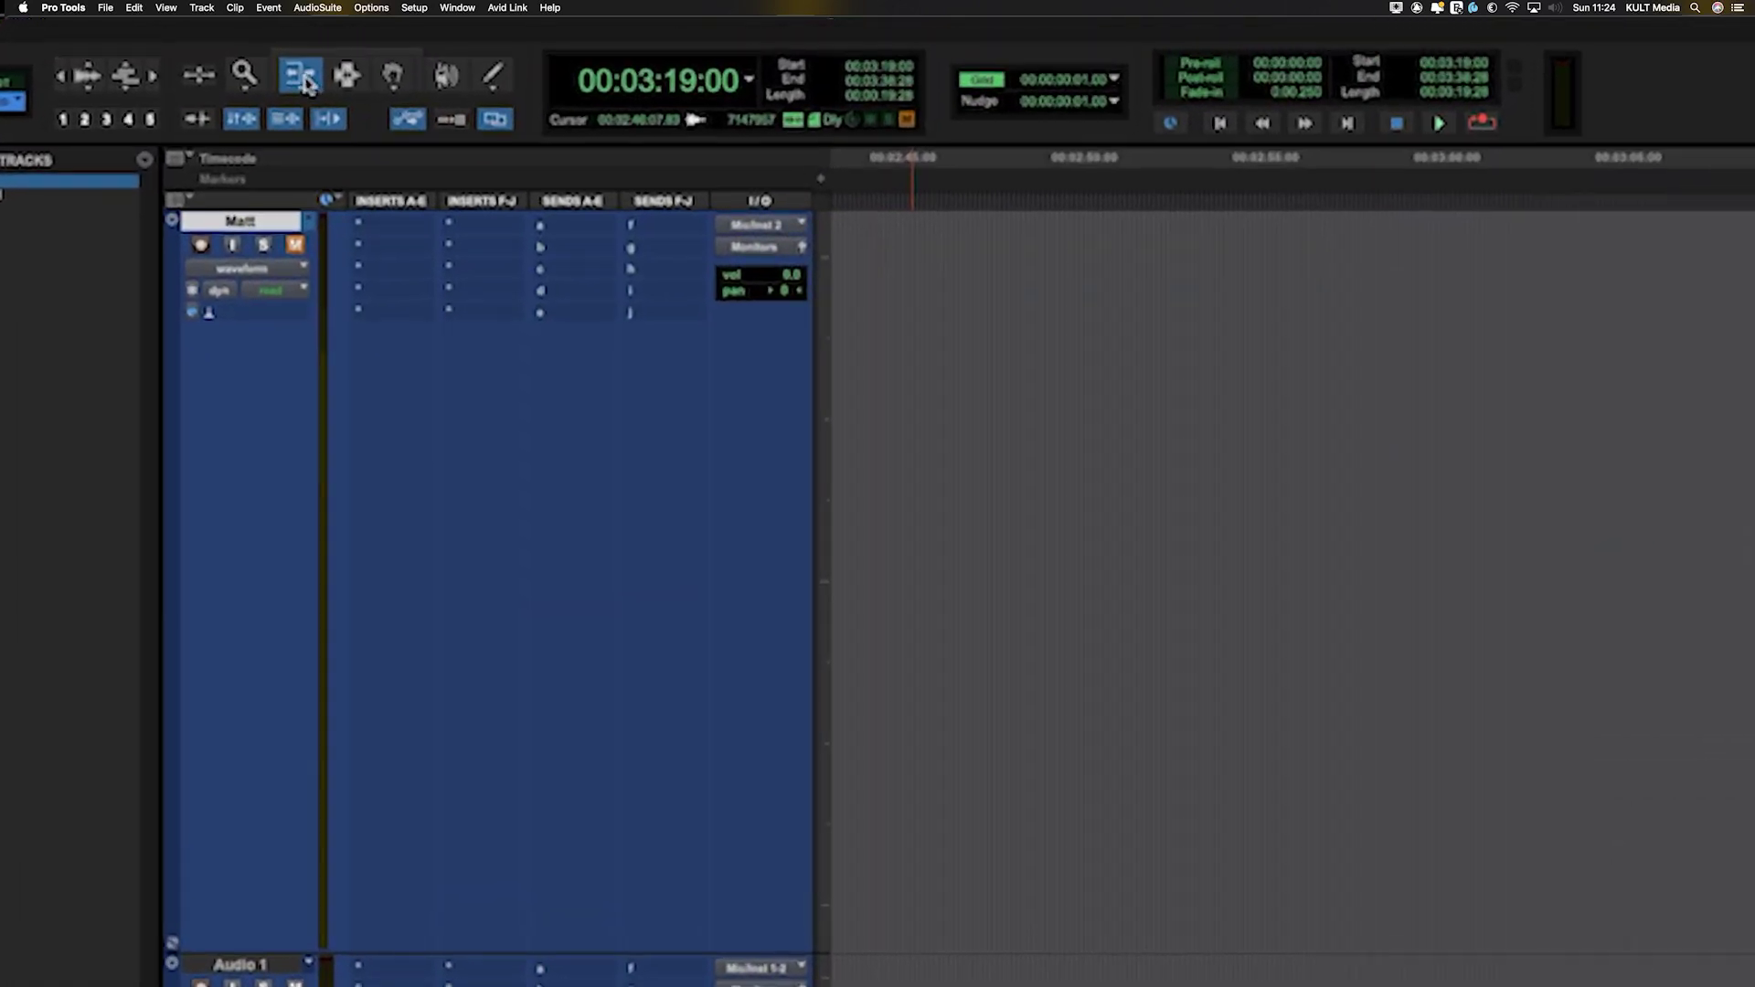
Switch the Trim tool to TCE mode and time-compress the clip by moving its start to 00:03:23:01.
{"action": "left_click", "coordinate": [157, 38]}
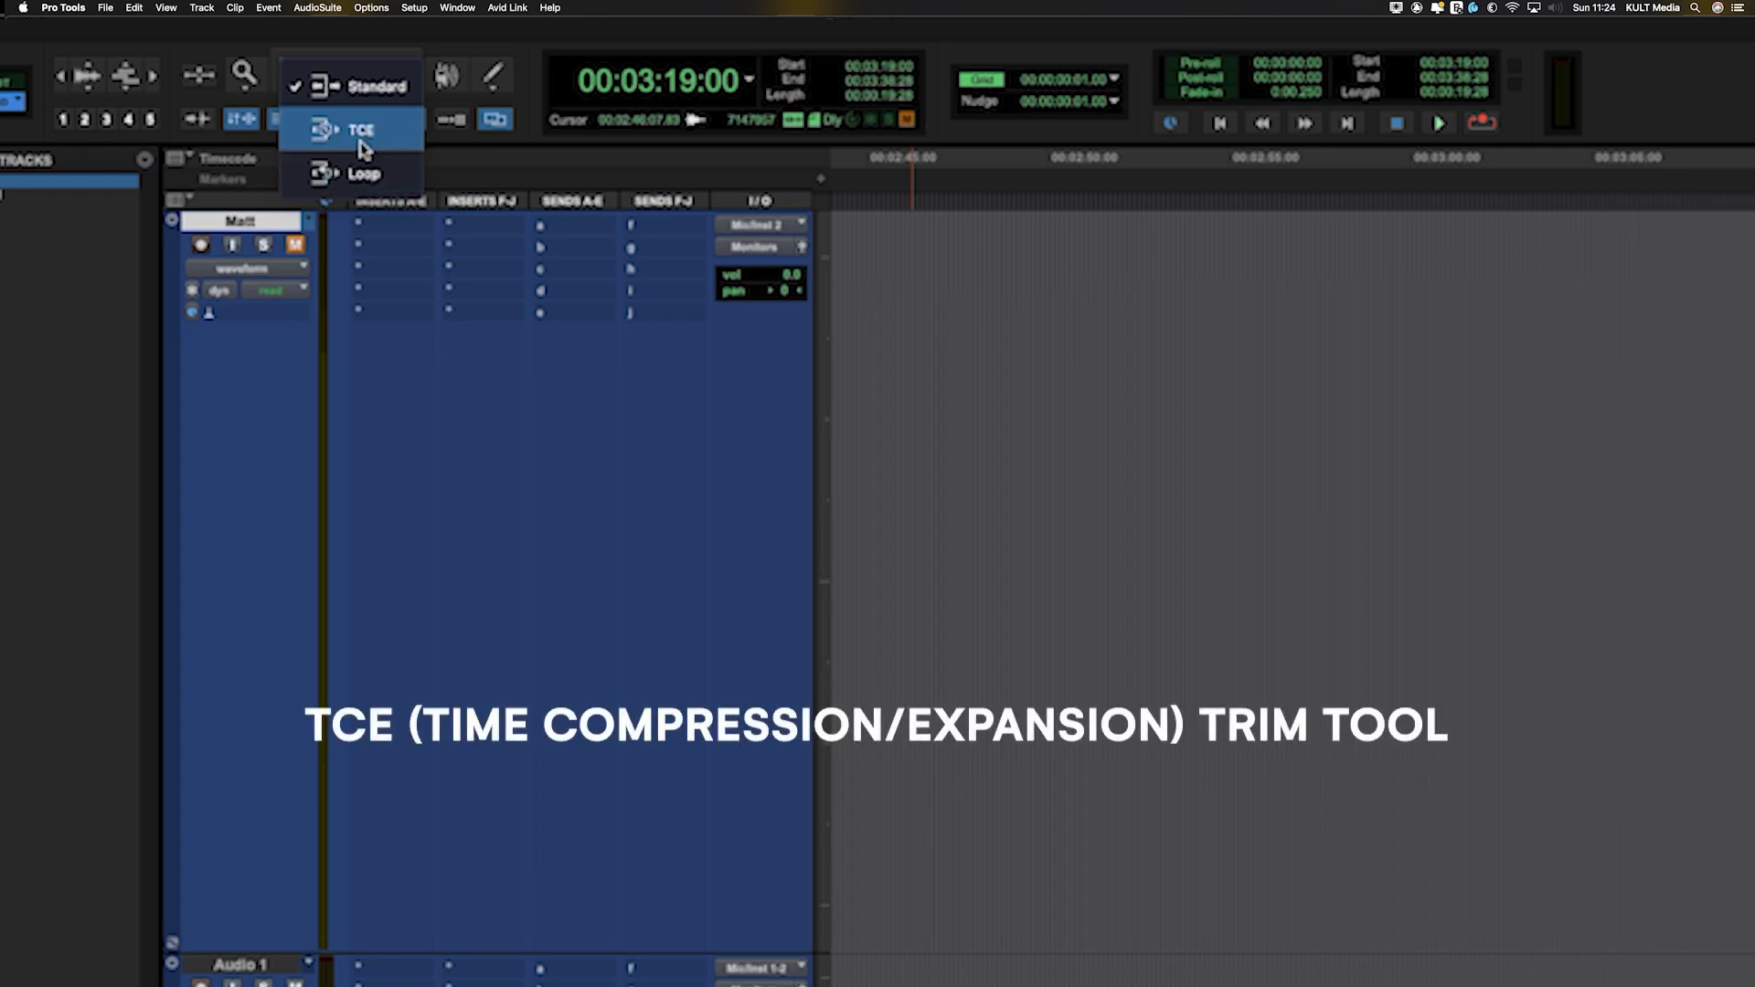
{"action": "left_click", "coordinate": [360, 144]}
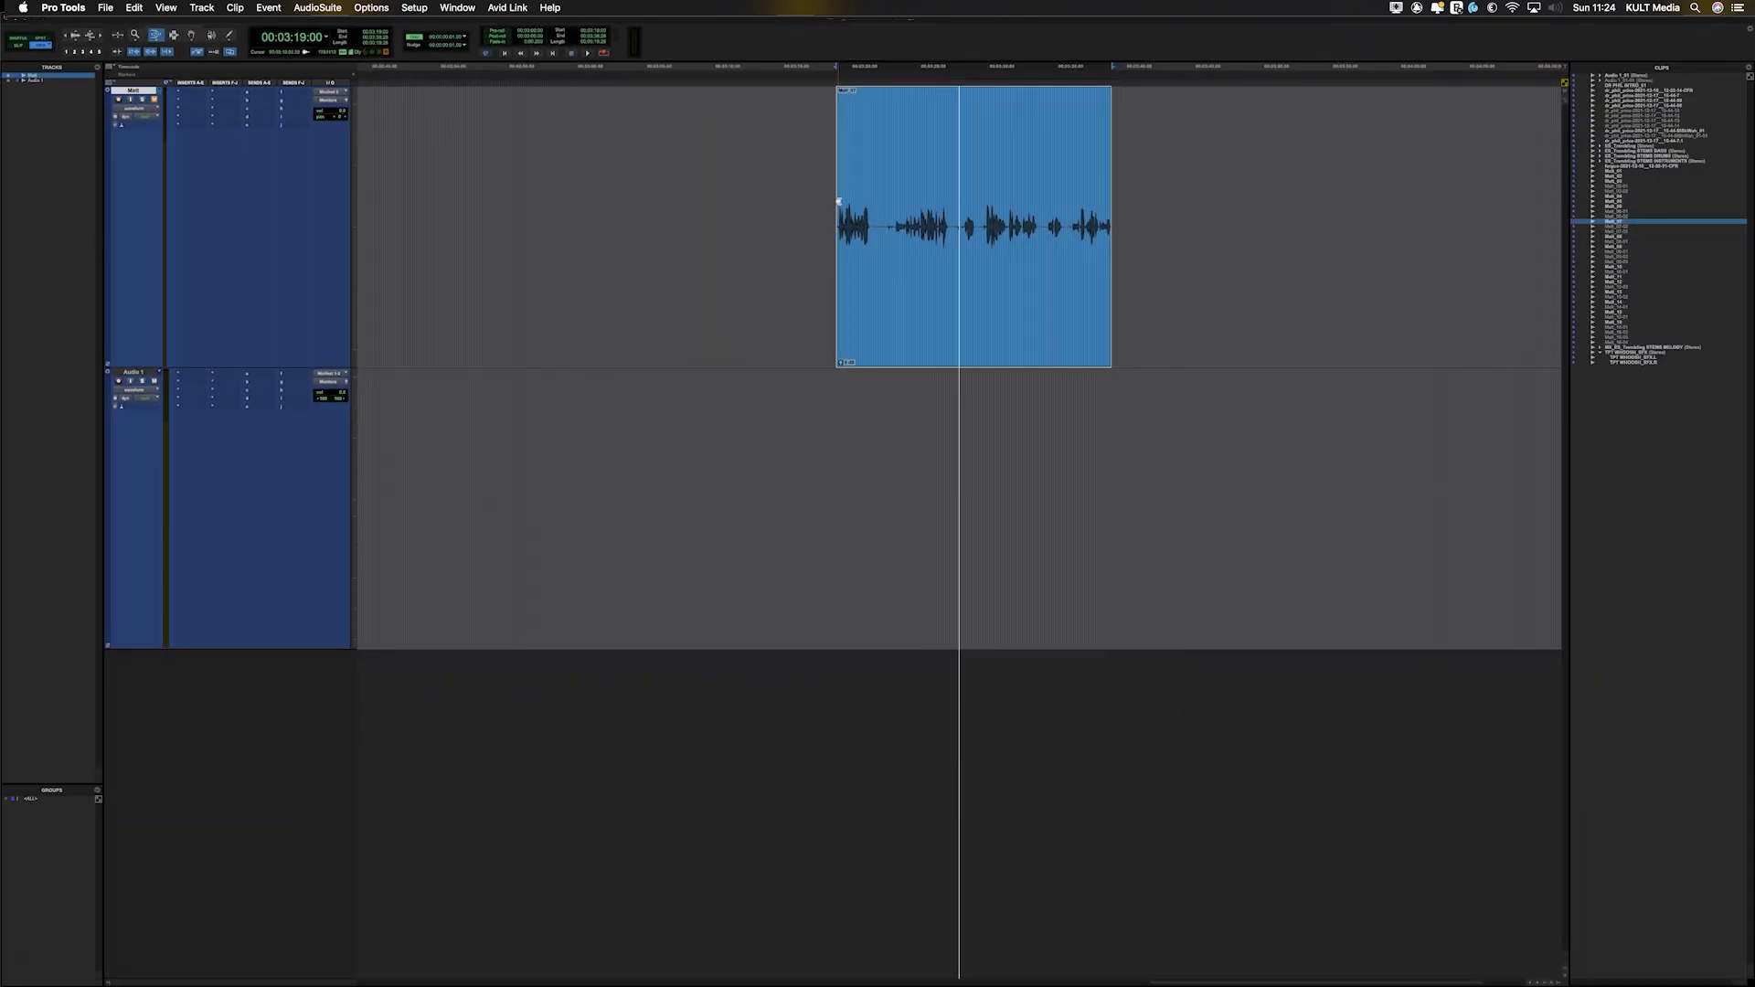
{"action": "left_click", "coordinate": [839, 201]}
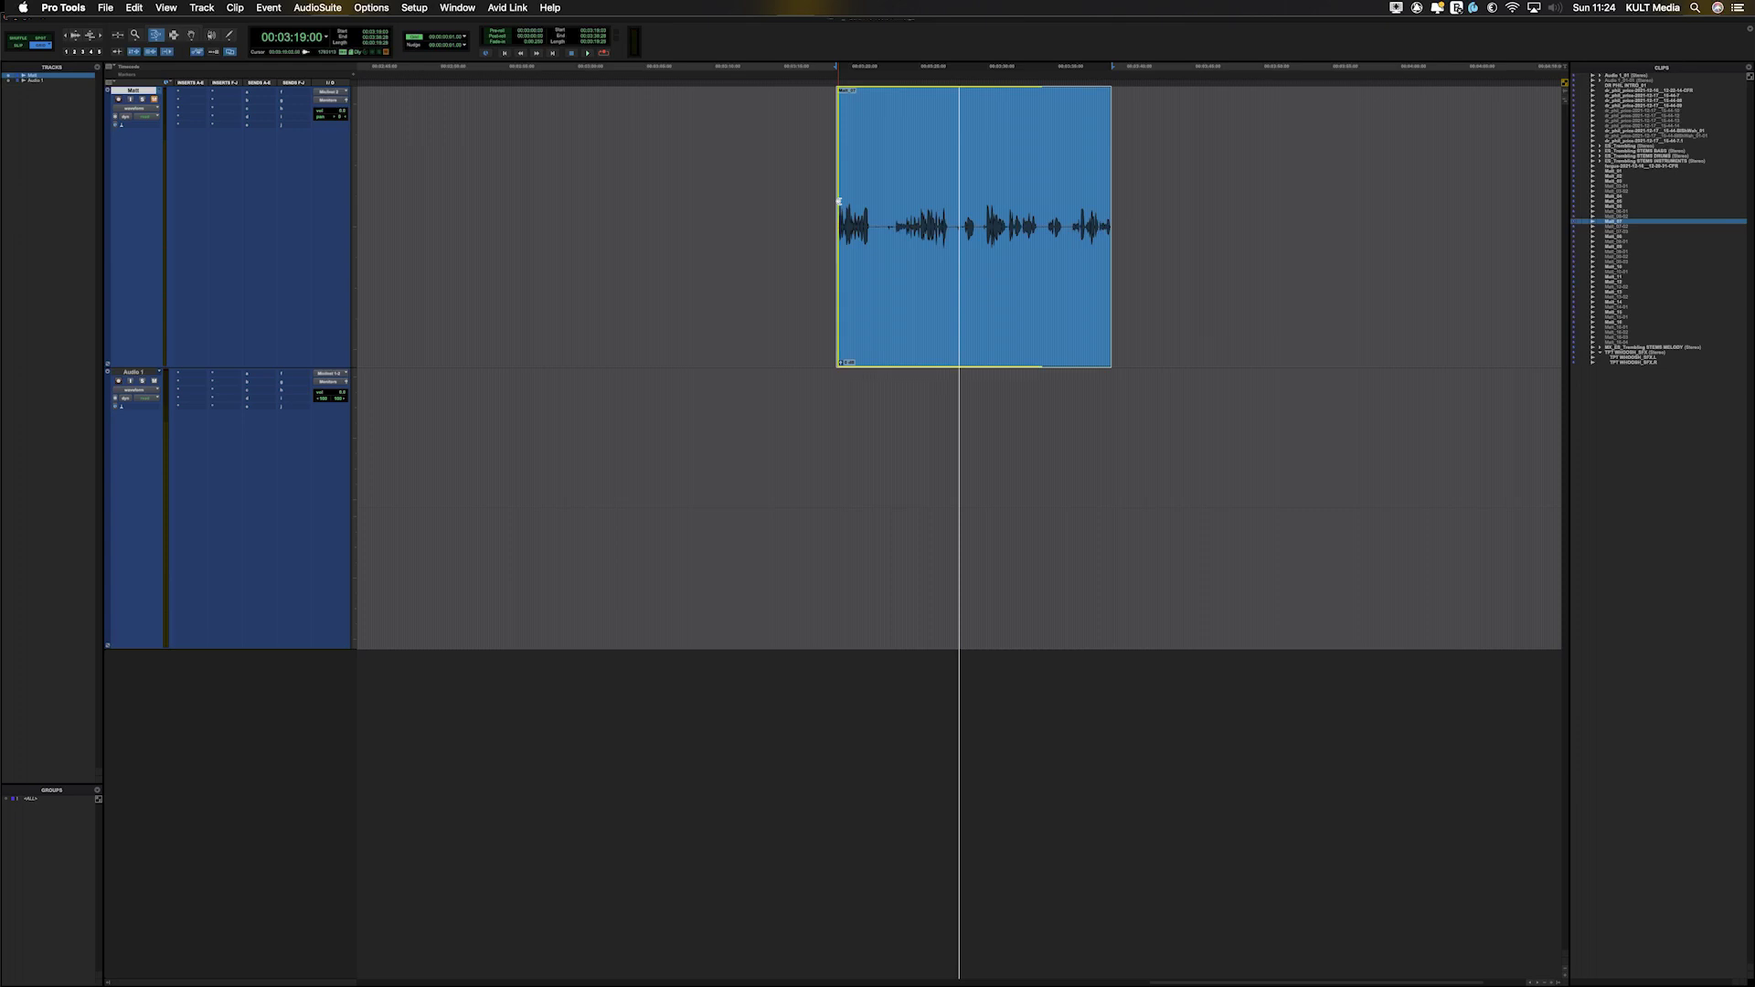
{"action": "left_click_drag", "start_coordinate": [839, 201], "coordinate": [893, 202]}
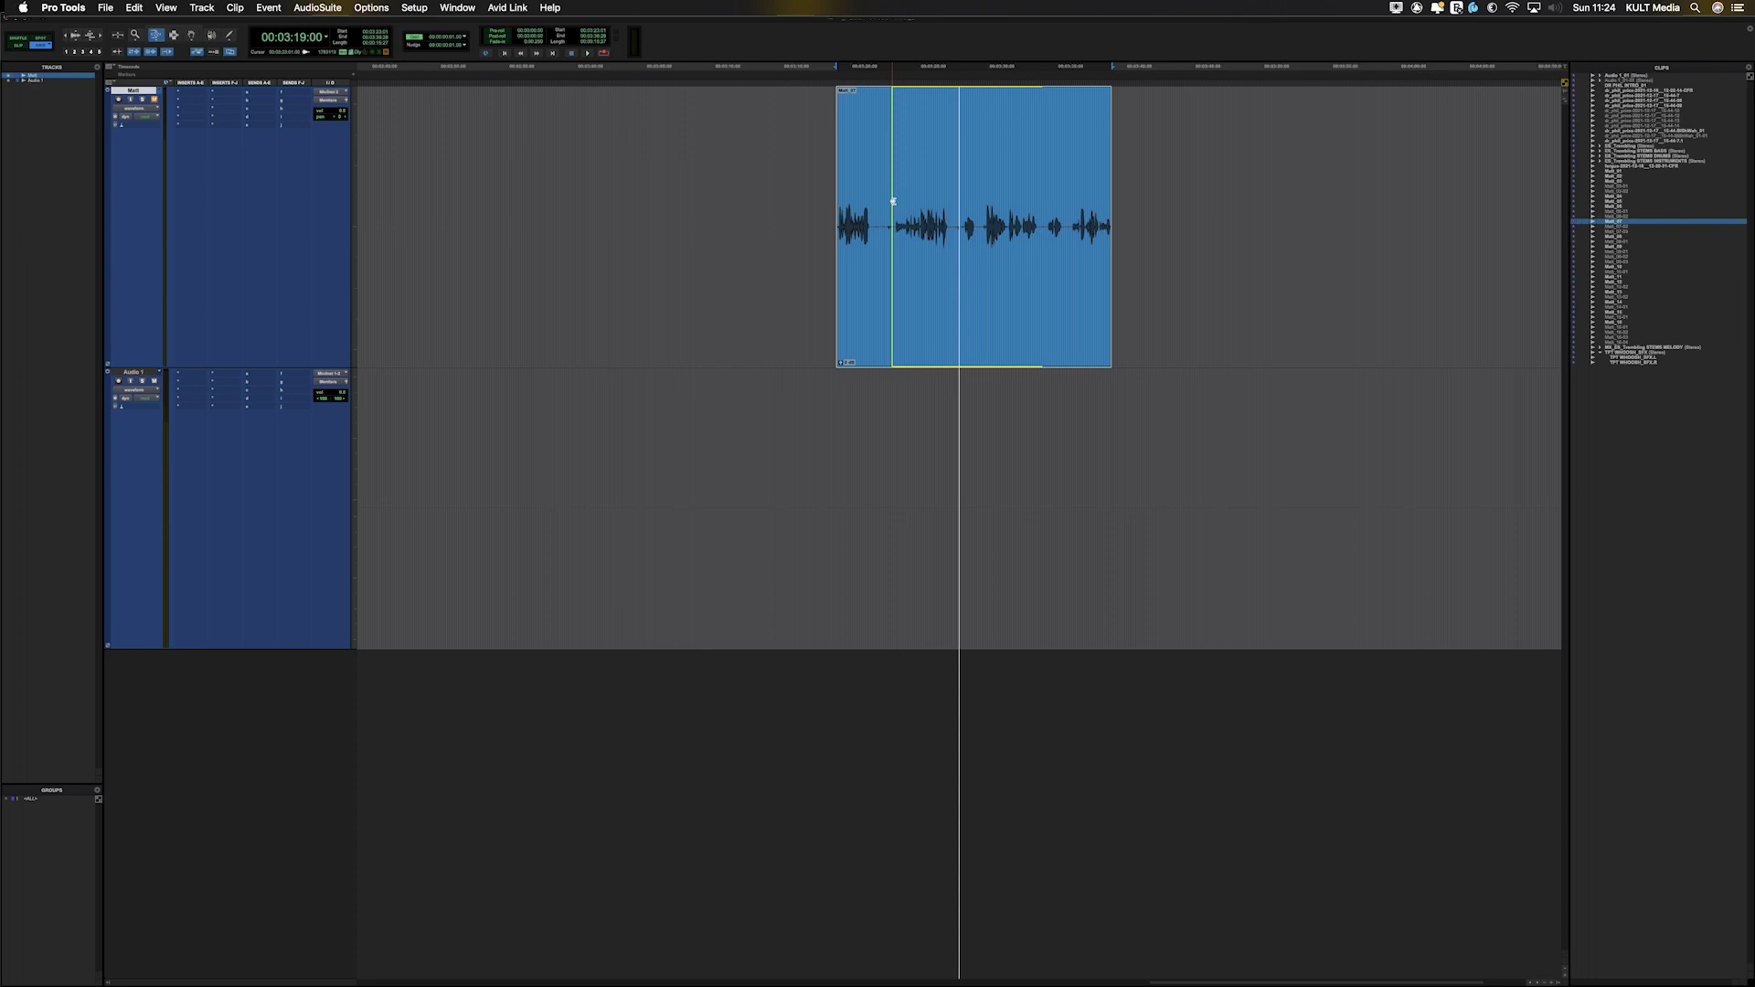
{"action": "left_click_drag", "start_coordinate": [893, 201], "coordinate": [894, 203]}
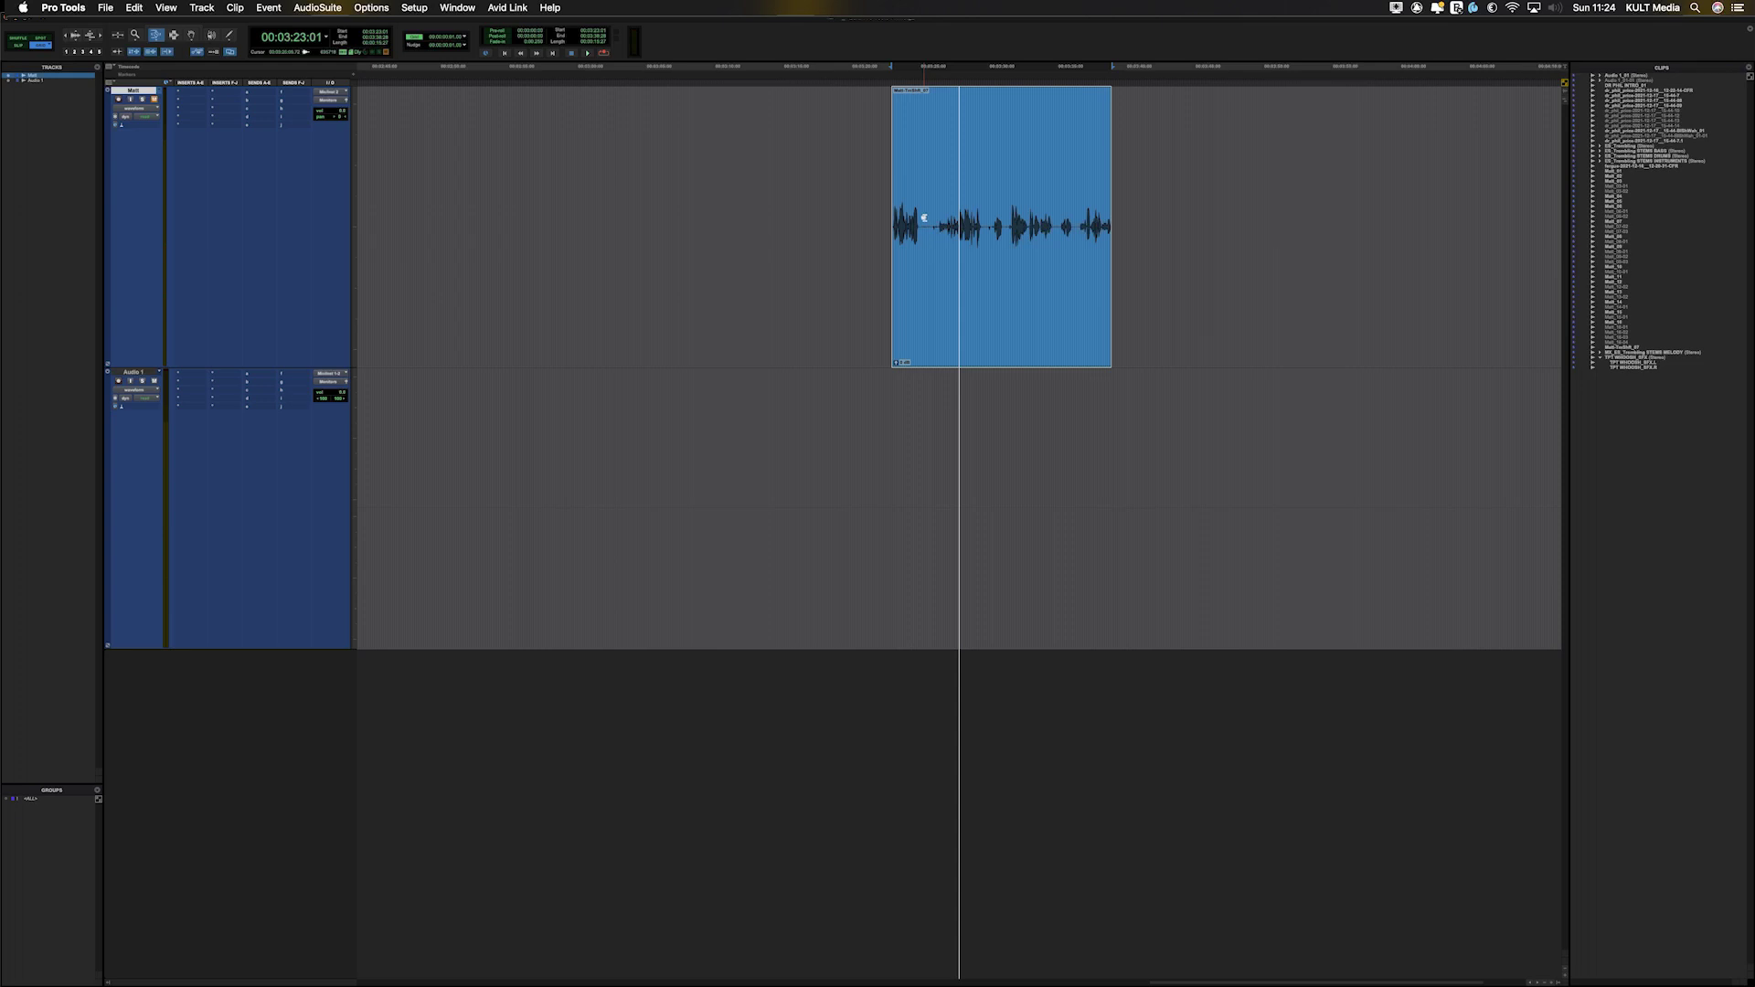
Play the time-compressed clip from its start to hear the effect, and stop playback.
{"action": "left_click", "coordinate": [870, 195]}
{"action": "key", "text": "super+bracketright"}
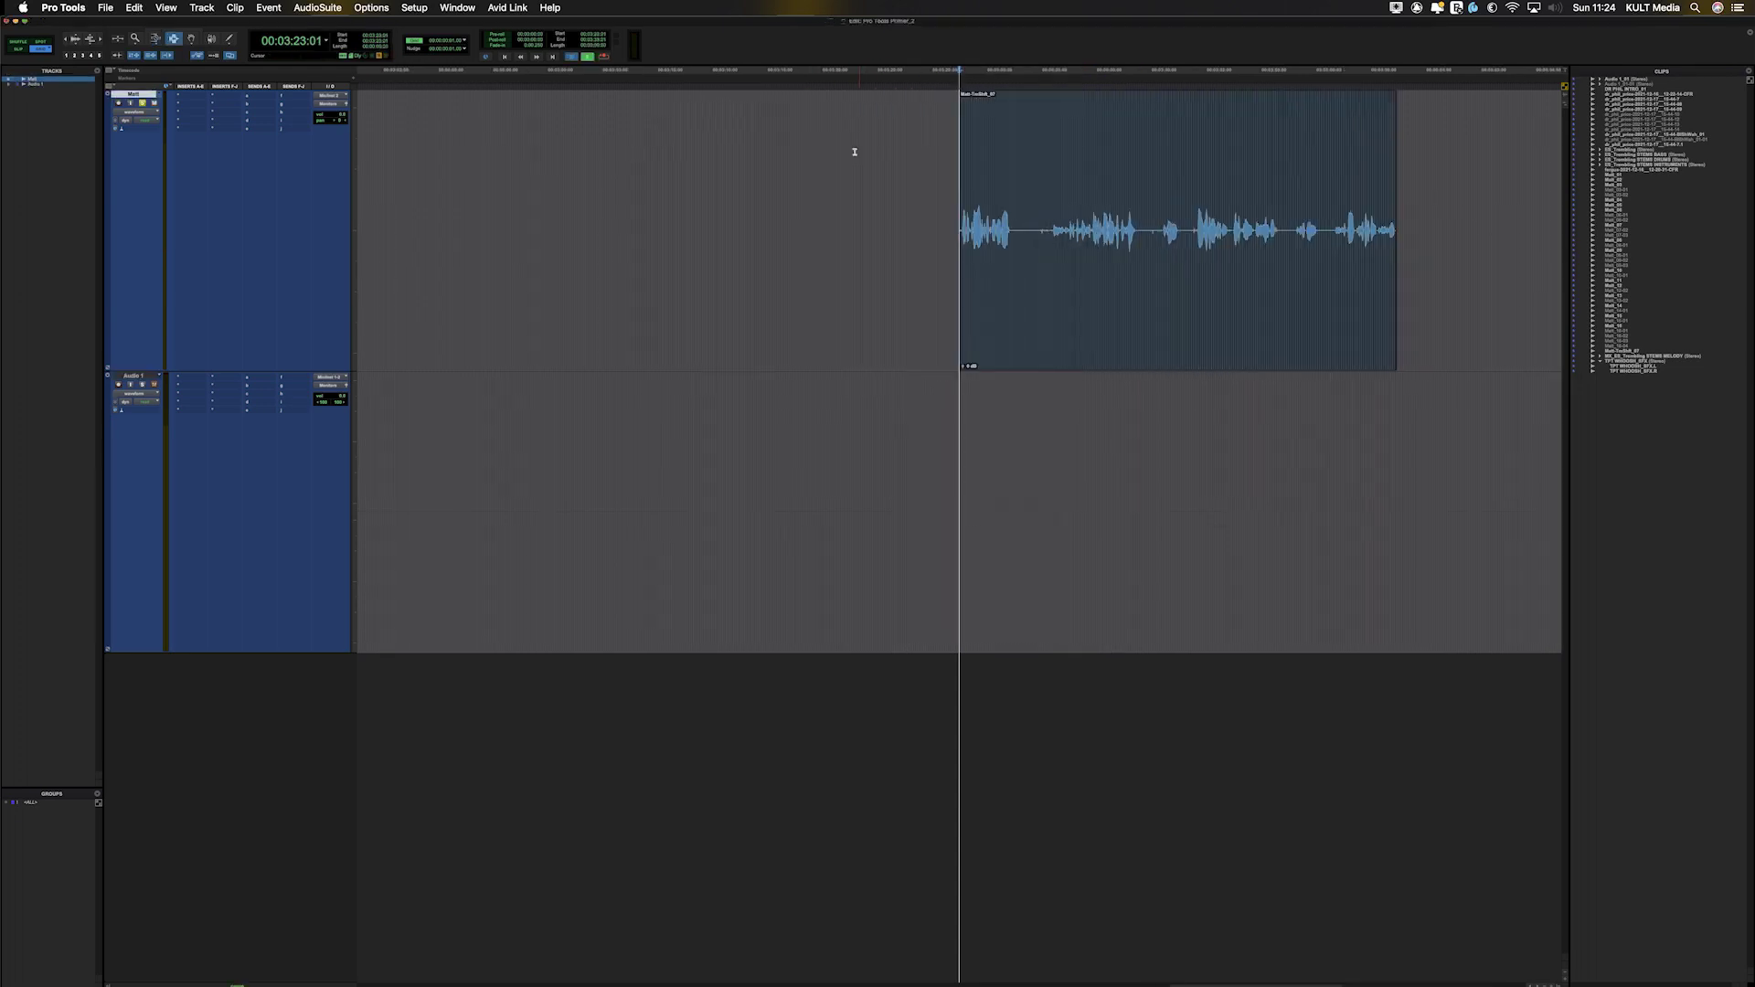
{"action": "key", "text": "space"}
{"action": "key", "text": "super+bracketright"}
{"action": "key", "text": "super+bracketleft"}
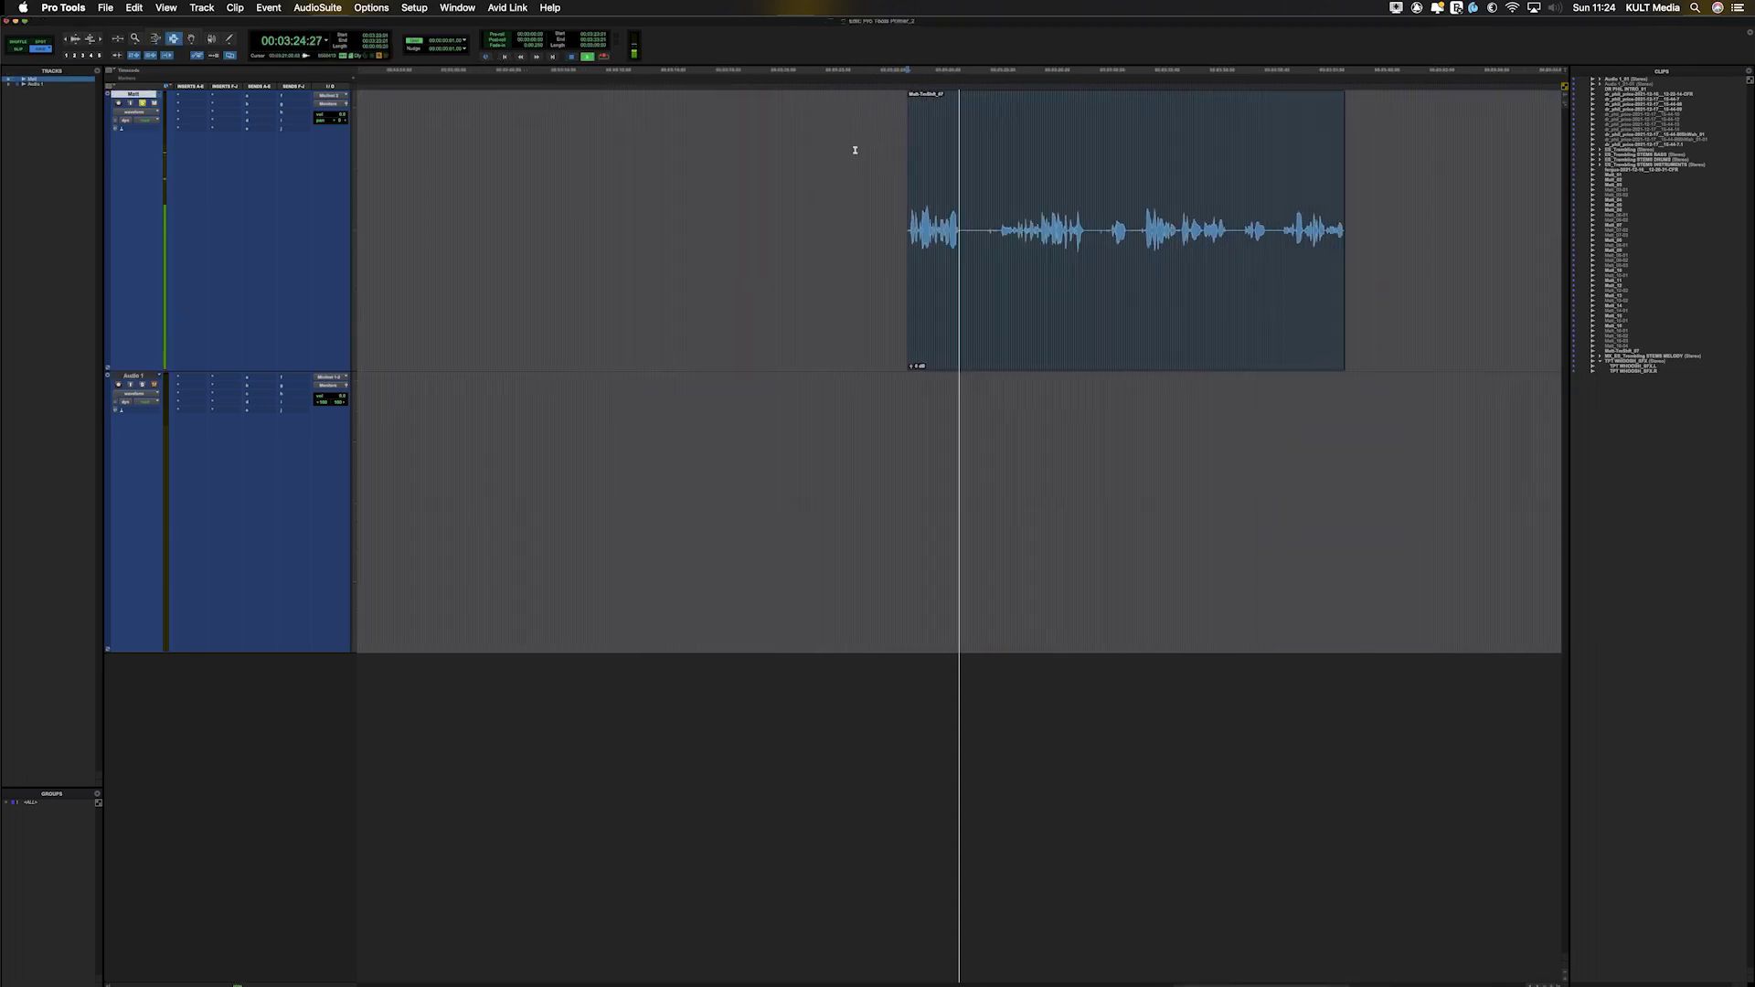
{"action": "key", "text": "super+bracketleft"}
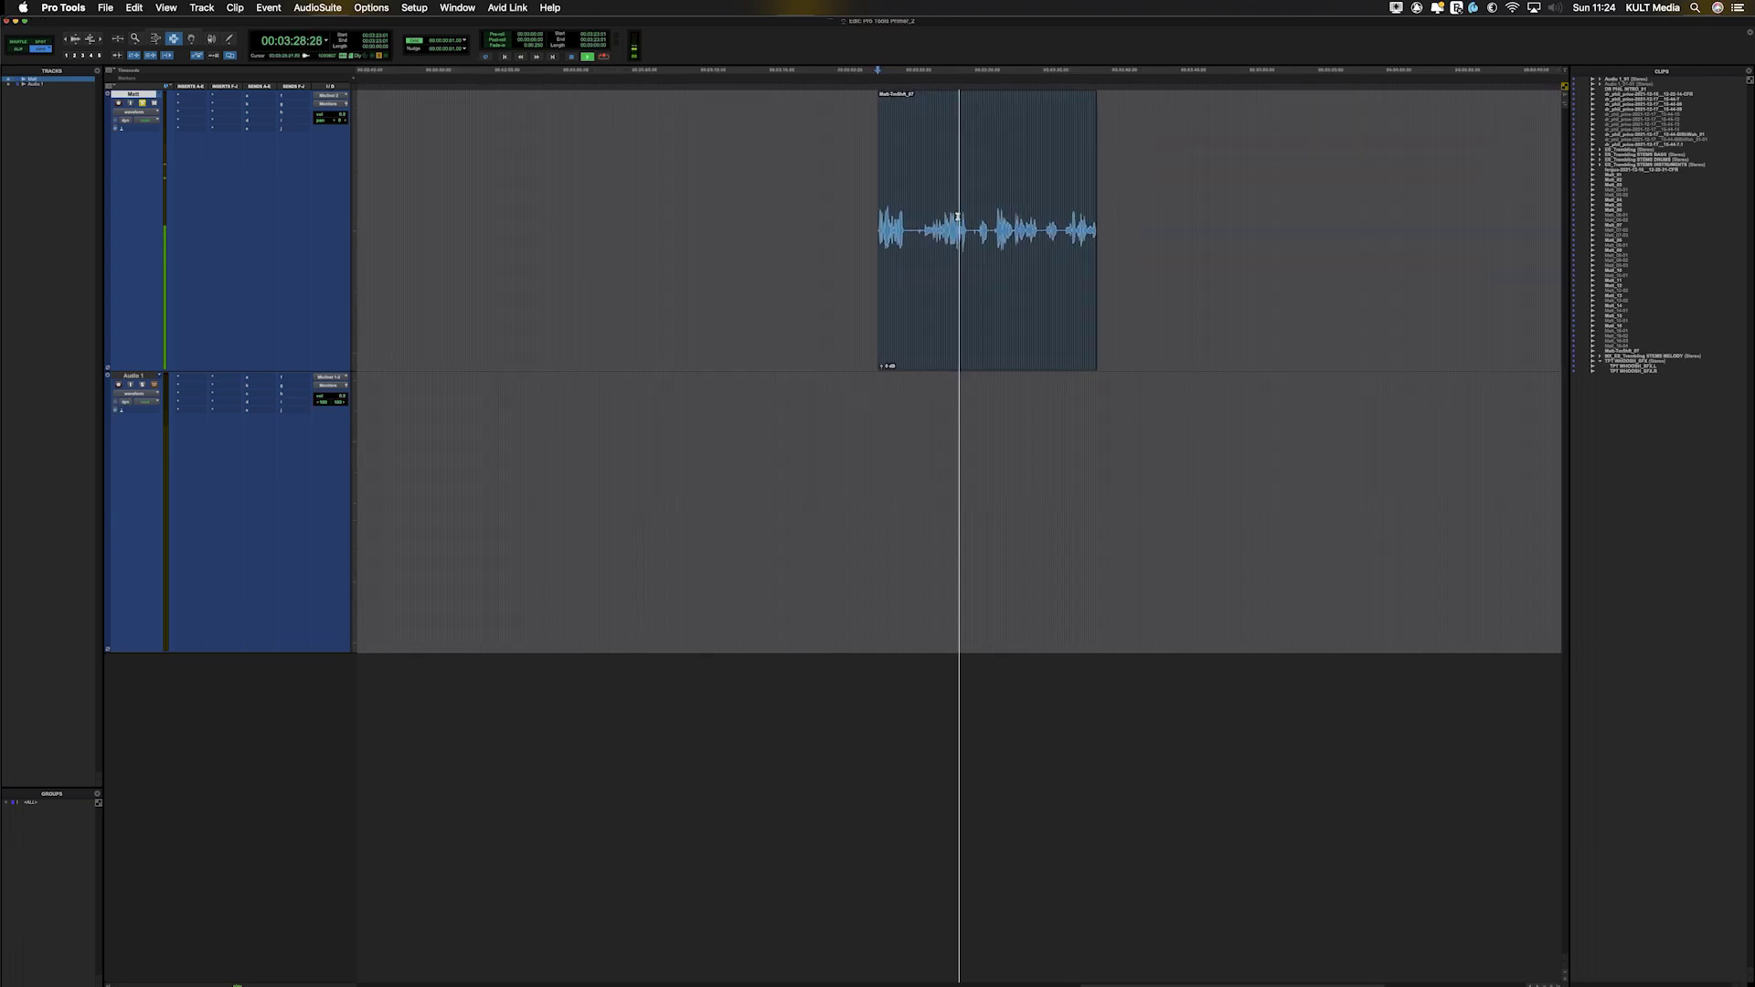
{"action": "key", "text": "space"}
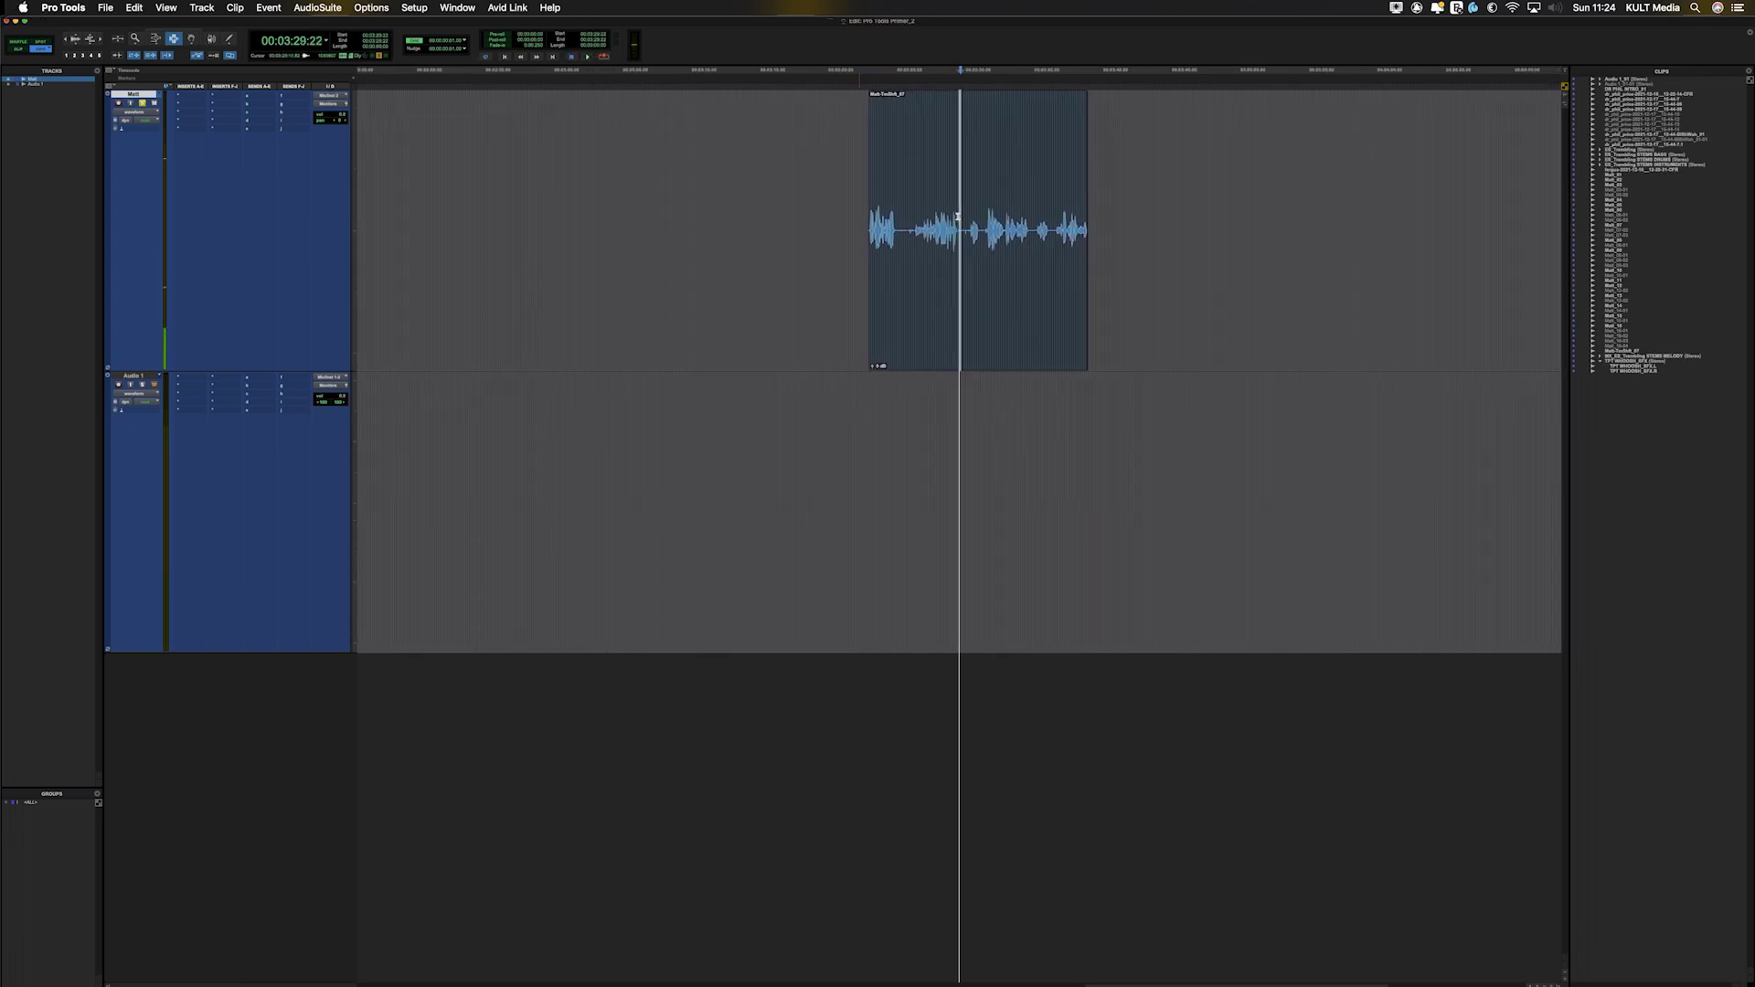
Open the Processing section of the preferences to reach the TC/E options.
{"action": "left_click", "coordinate": [325, 40]}
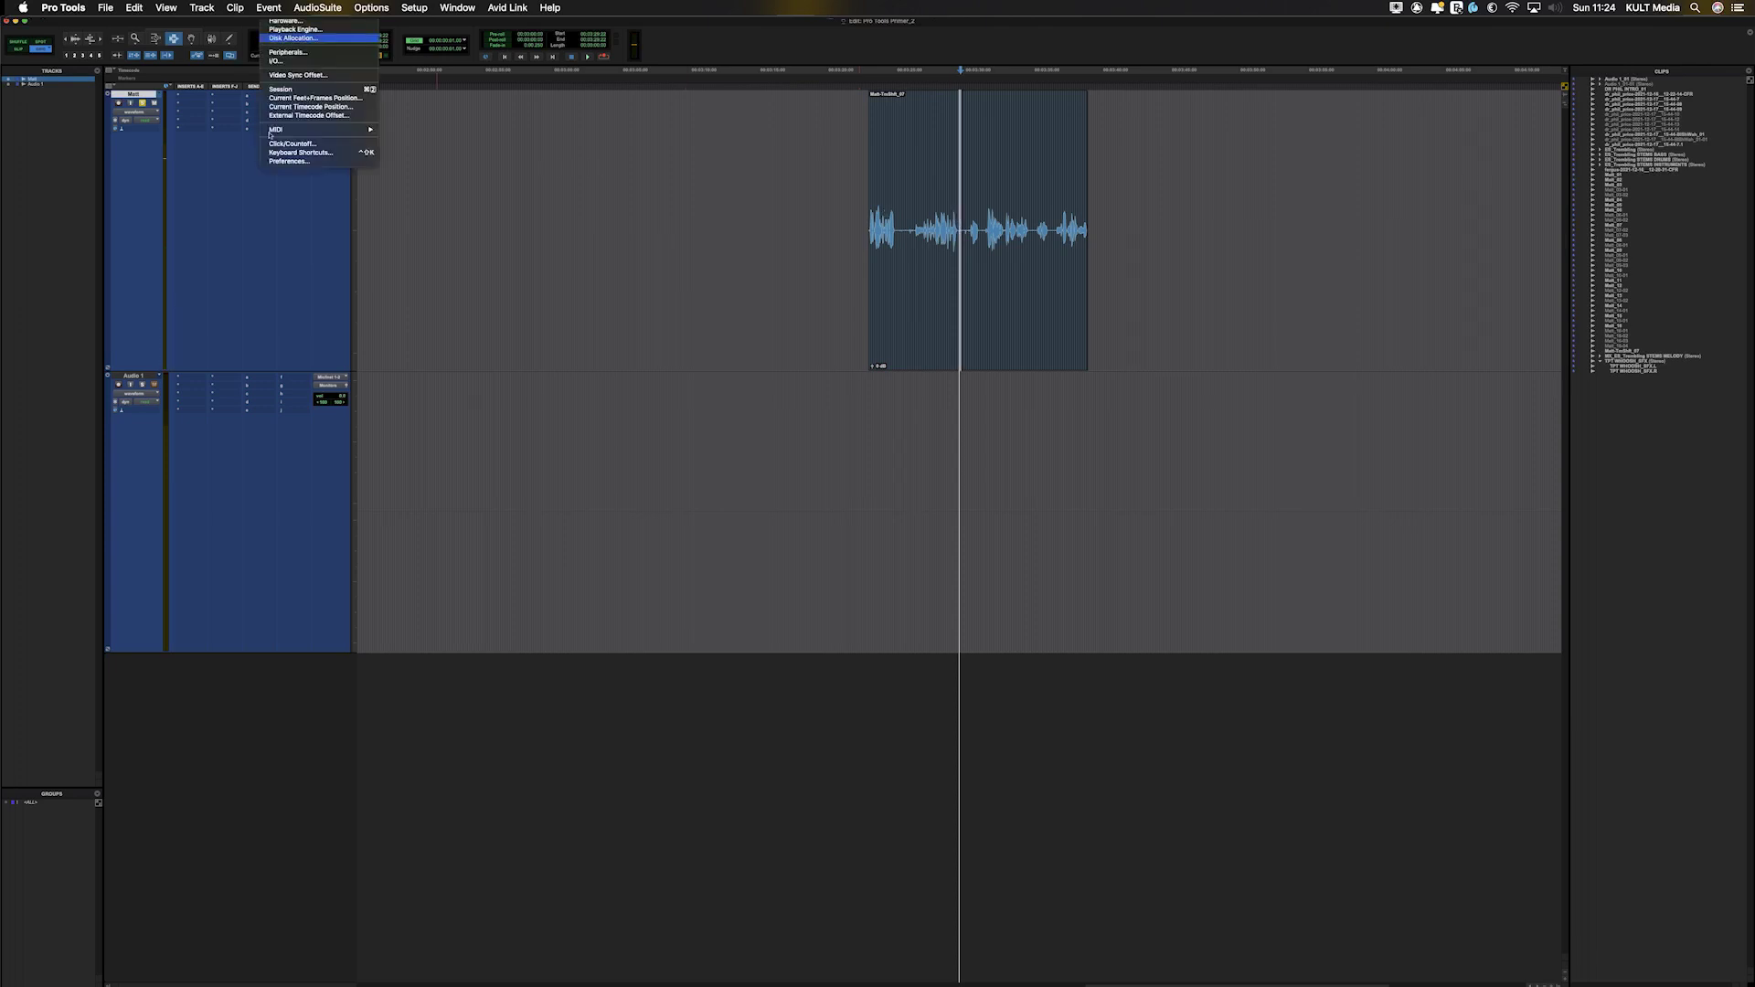
{"action": "left_click", "coordinate": [320, 157]}
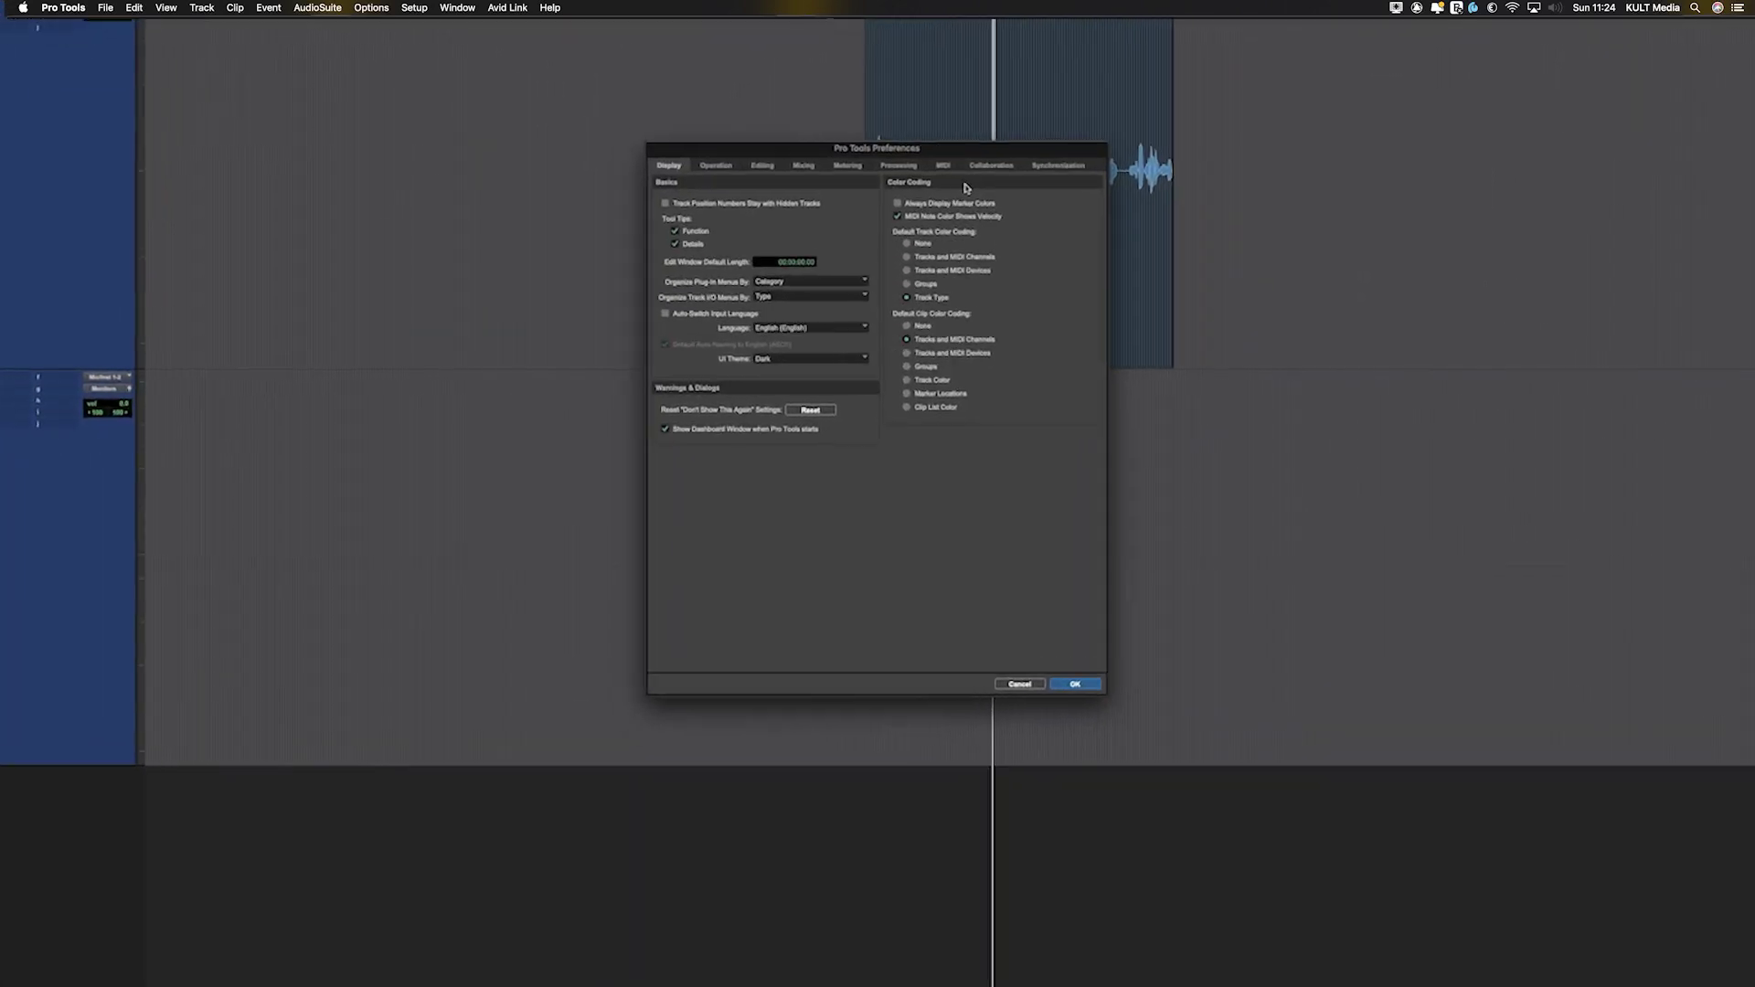
{"action": "left_click", "coordinate": [915, 140]}
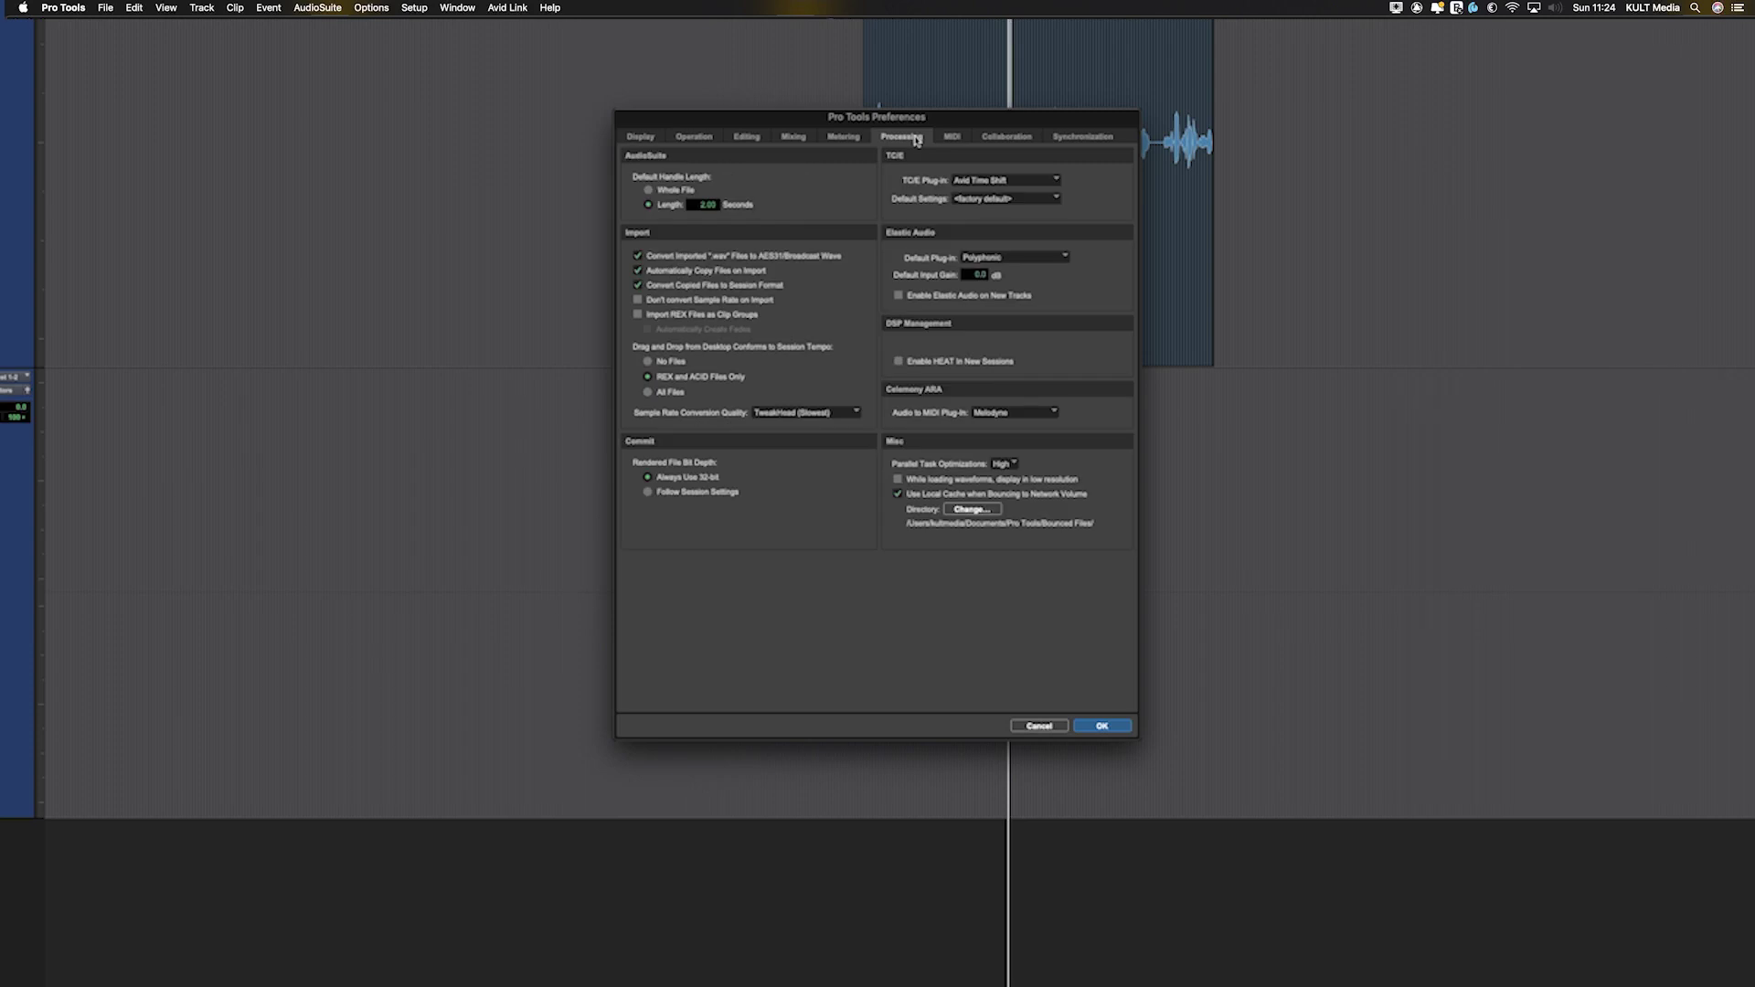
Try Avid TC/E as the default TC/E plug-in, and set it back to Avid Time Shift.
{"action": "left_click", "coordinate": [971, 181]}
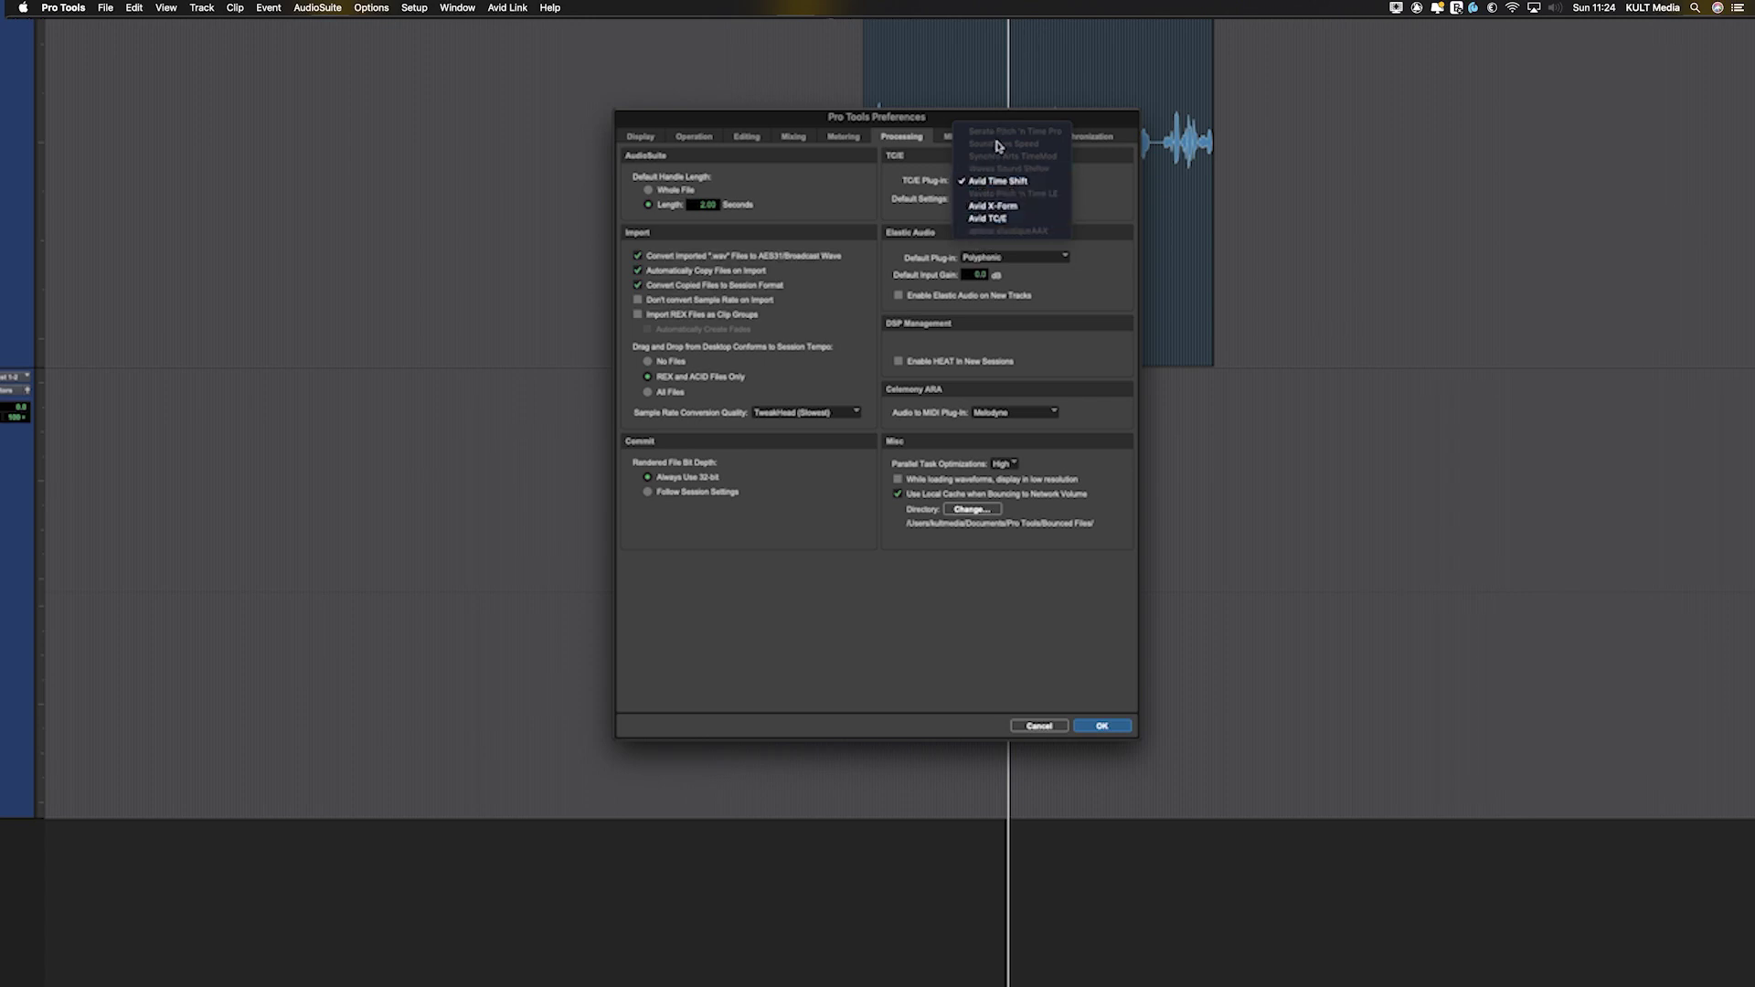
{"action": "left_click", "coordinate": [1015, 219]}
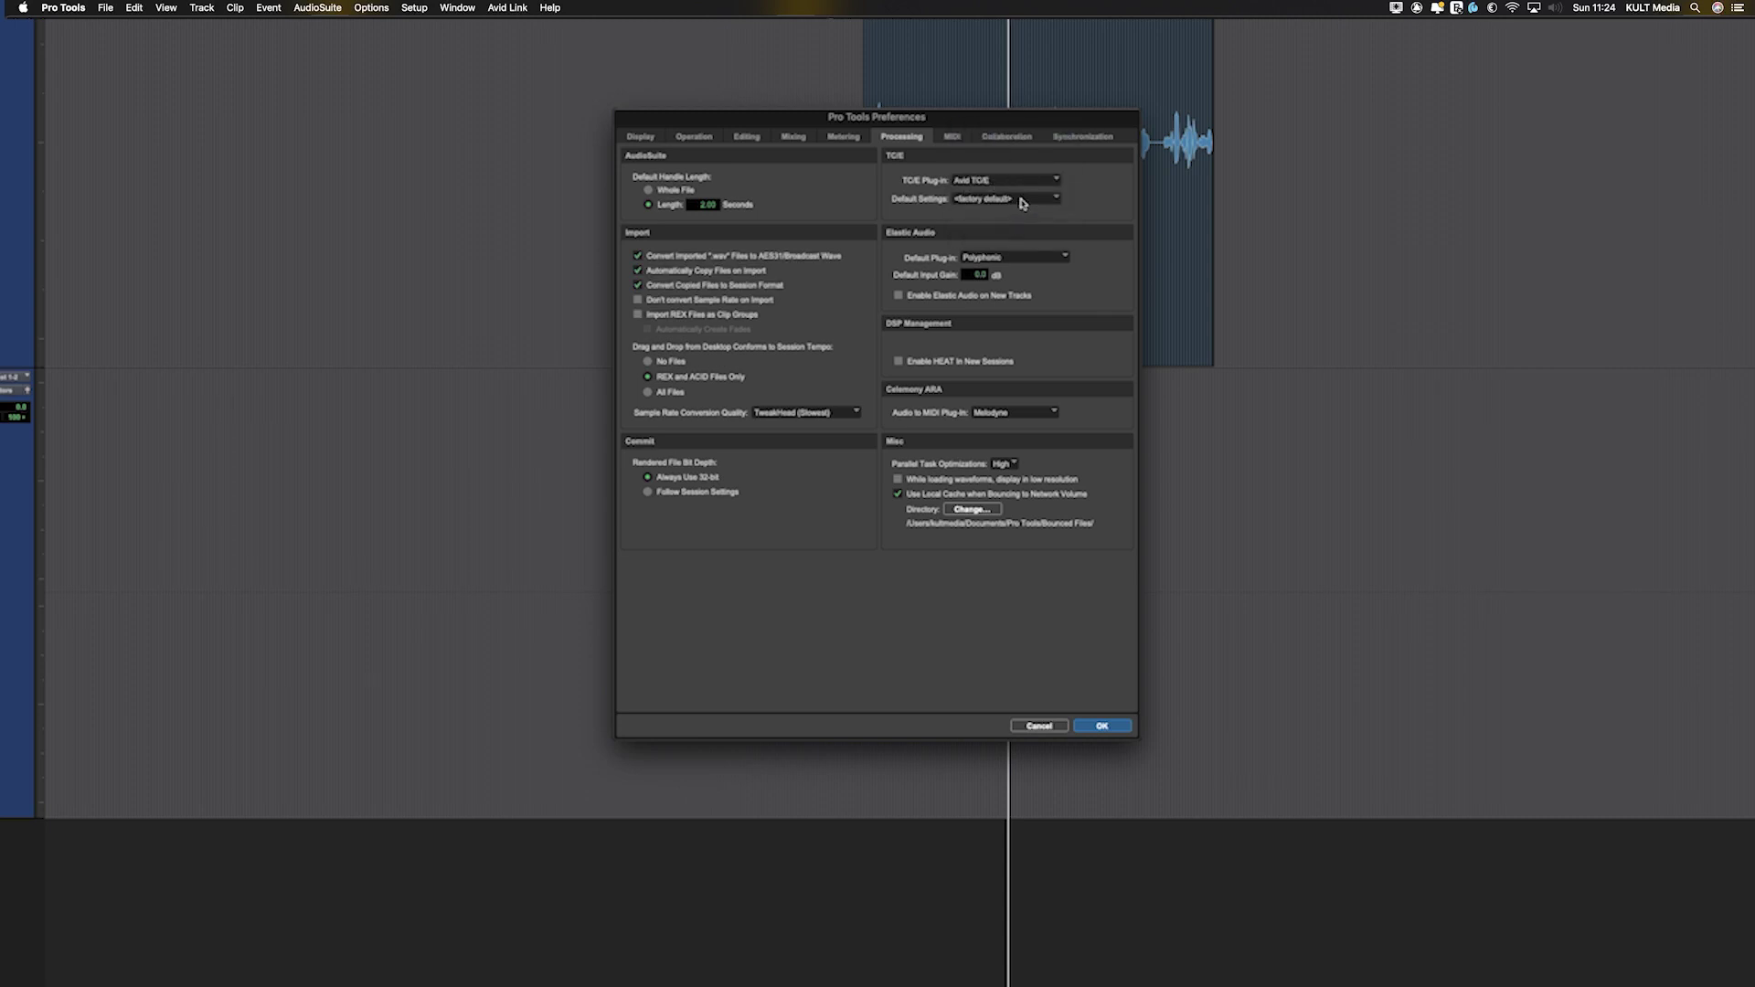
{"action": "left_click", "coordinate": [1001, 181]}
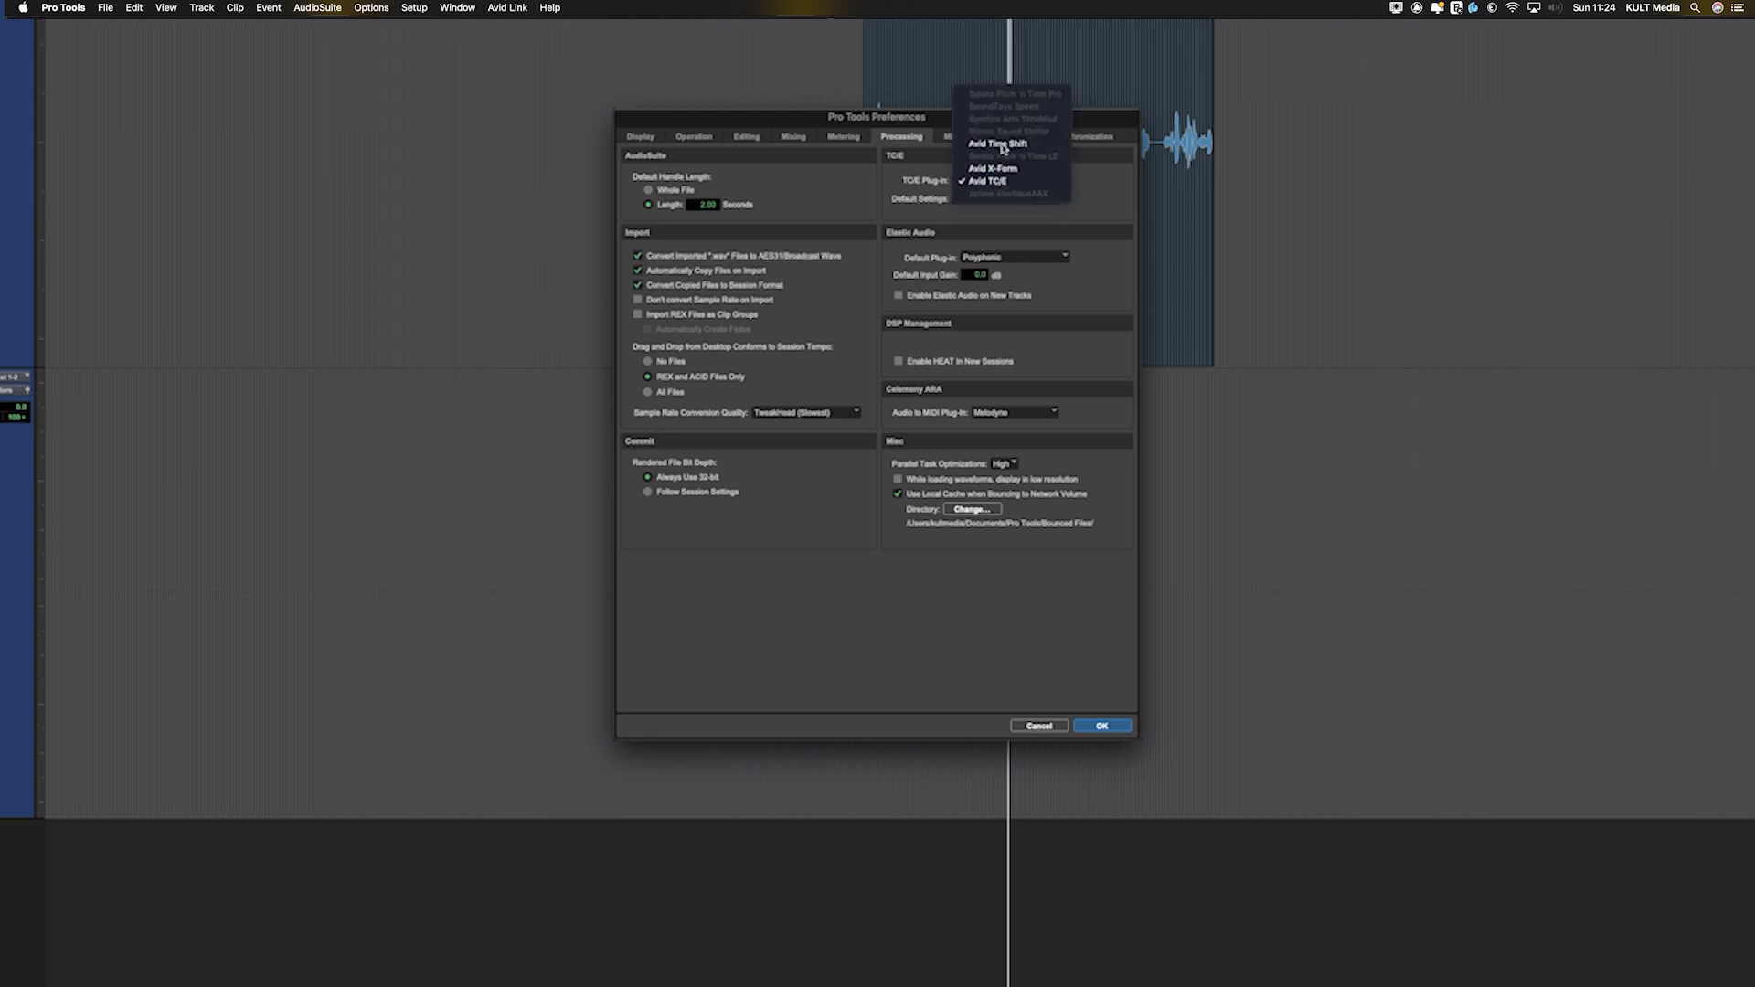
{"action": "left_click", "coordinate": [1001, 181]}
Browse the default settings presets for Avid Time Shift, including the Maintain Pitch presets in Post Format Conversions.
{"action": "left_click", "coordinate": [1005, 199]}
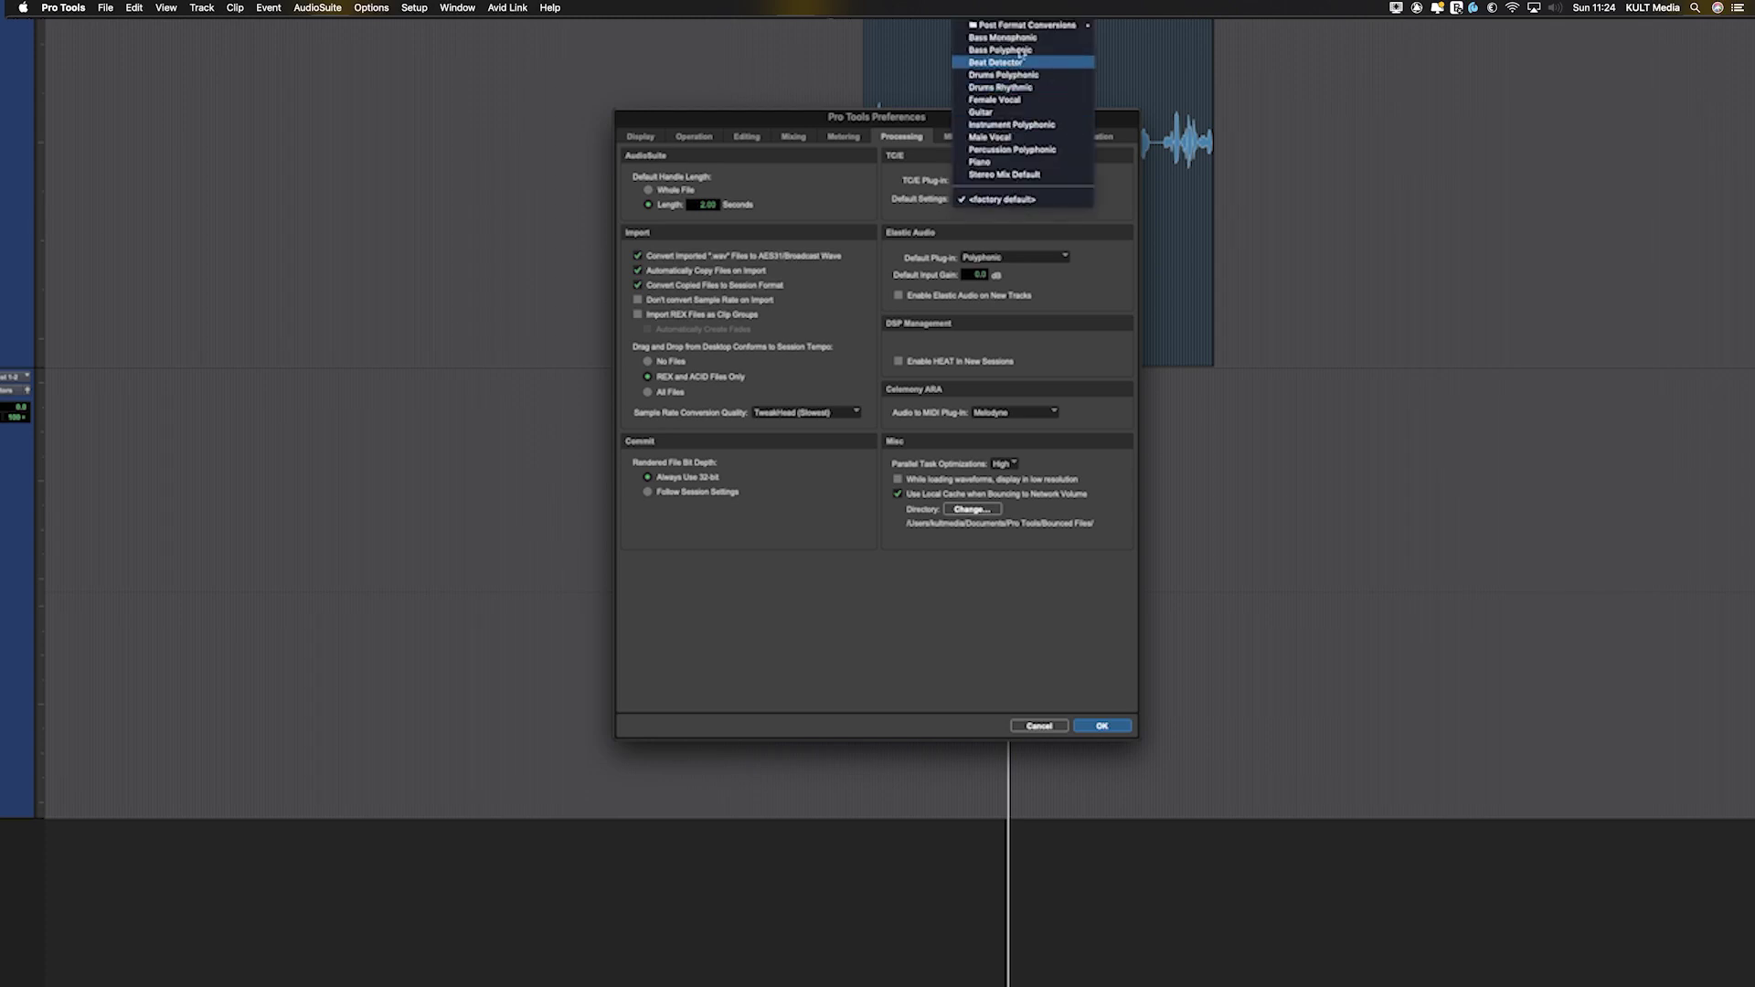
{"action": "left_click", "coordinate": [971, 203]}
{"action": "left_click", "coordinate": [971, 203]}
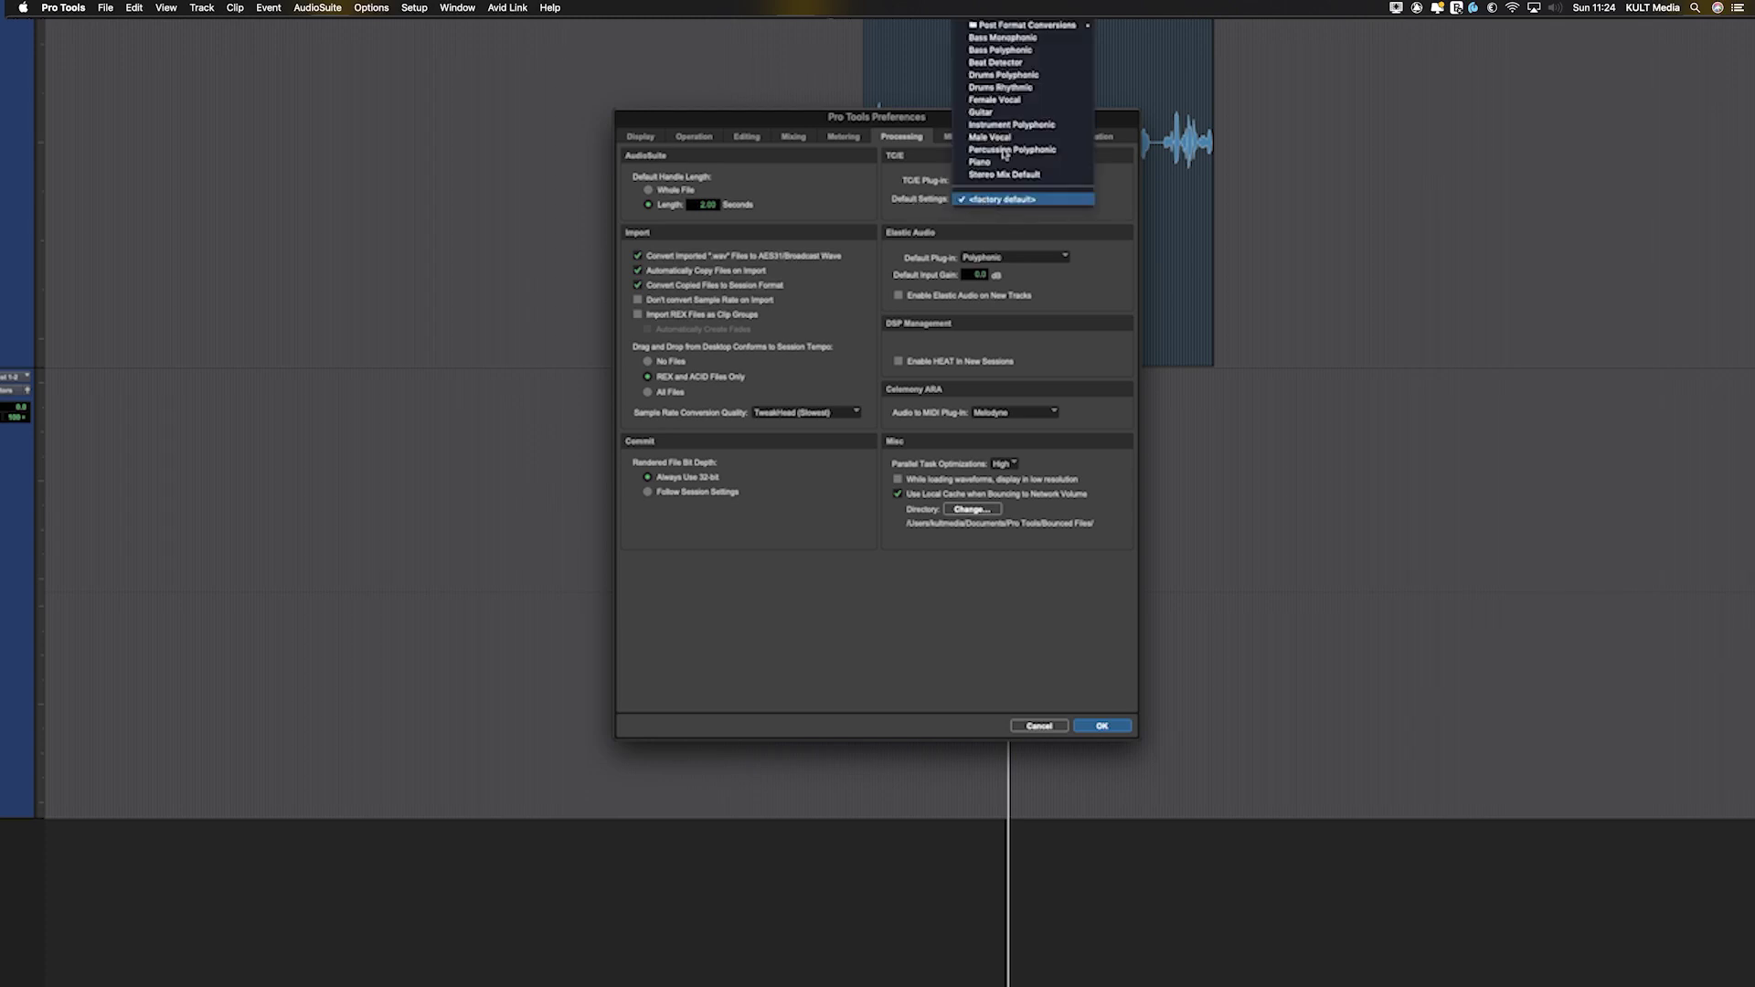
{"action": "mouse_move", "coordinate": [1069, 28]}
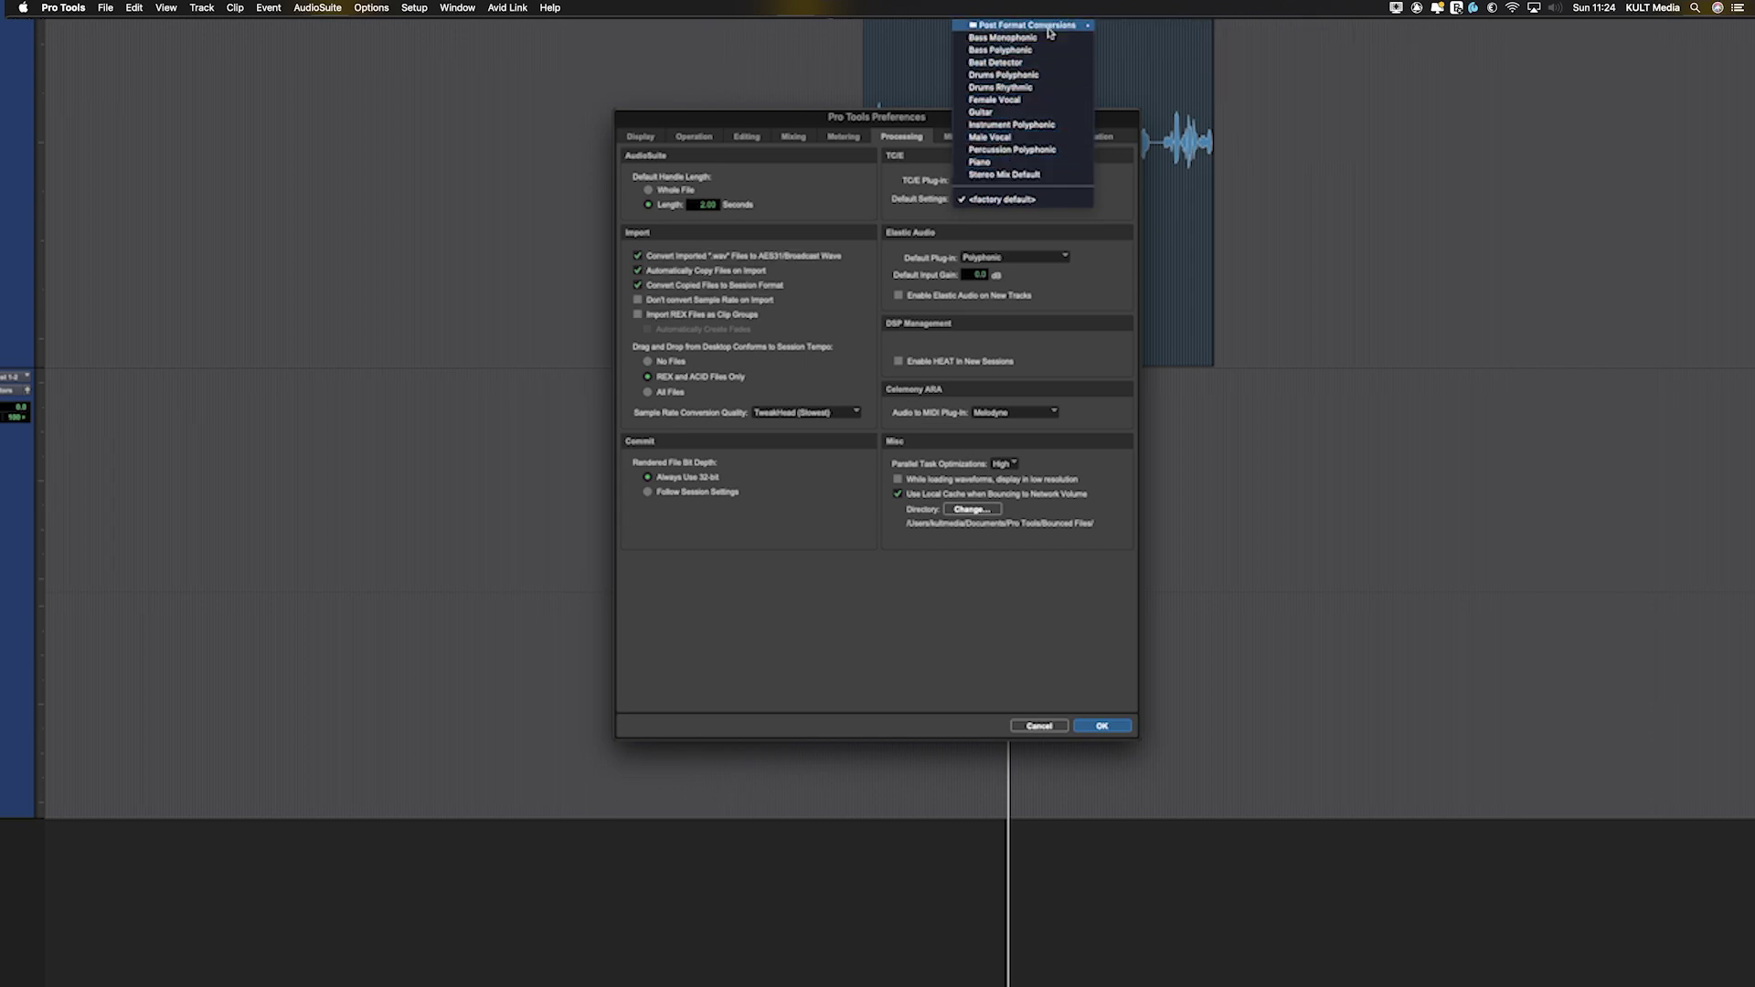
{"action": "mouse_move", "coordinate": [1129, 27]}
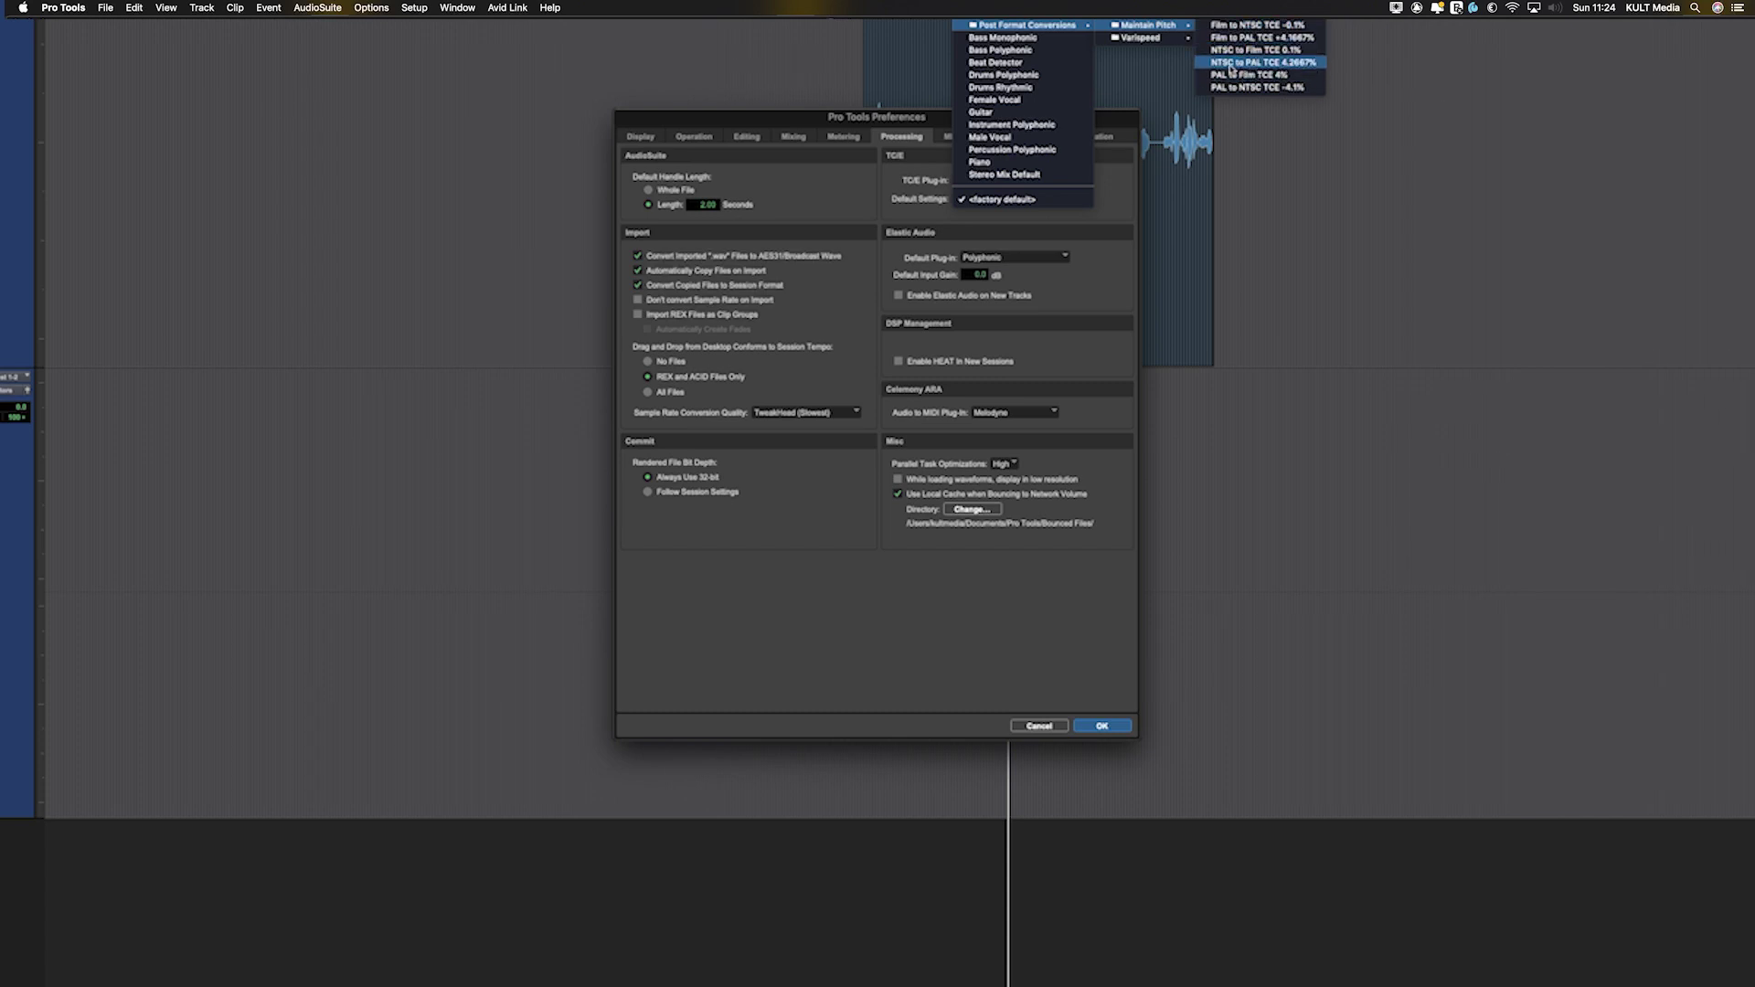
{"action": "left_click", "coordinate": [974, 200]}
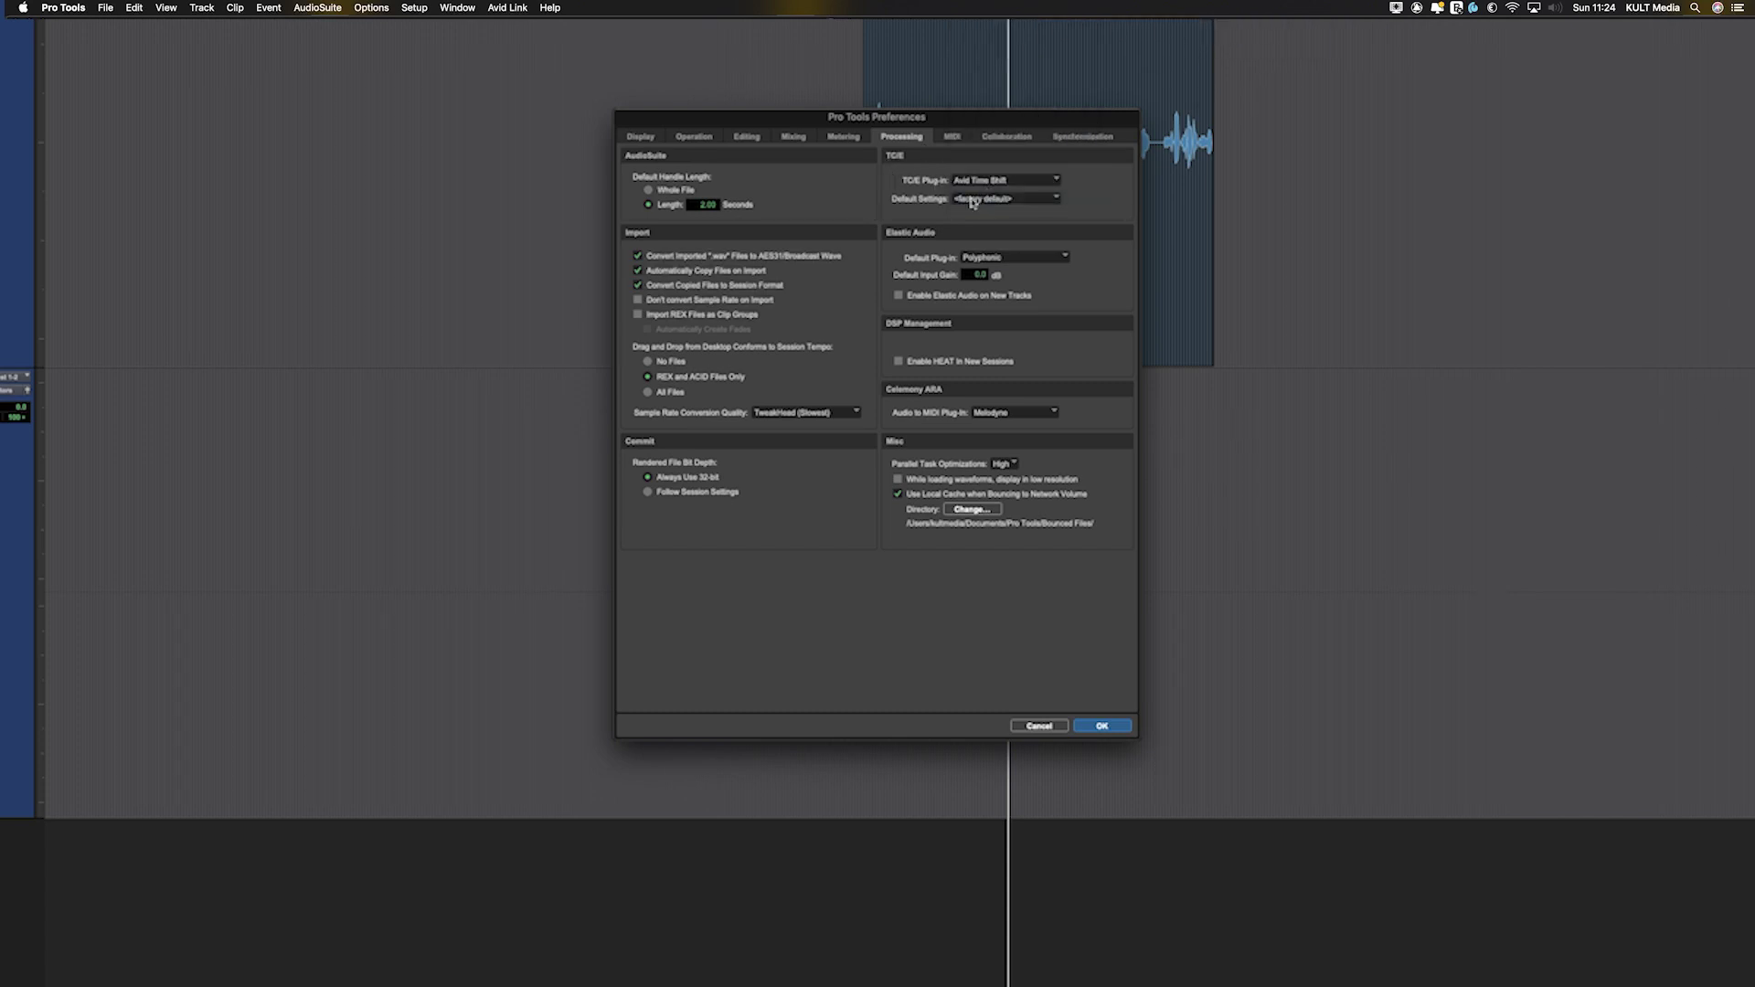
{"action": "left_click", "coordinate": [974, 200]}
{"action": "left_click", "coordinate": [927, 205]}
Try Avid X-Form as the TC/E plug-in, check its default settings presets, and close the preferences.
{"action": "left_click", "coordinate": [976, 181]}
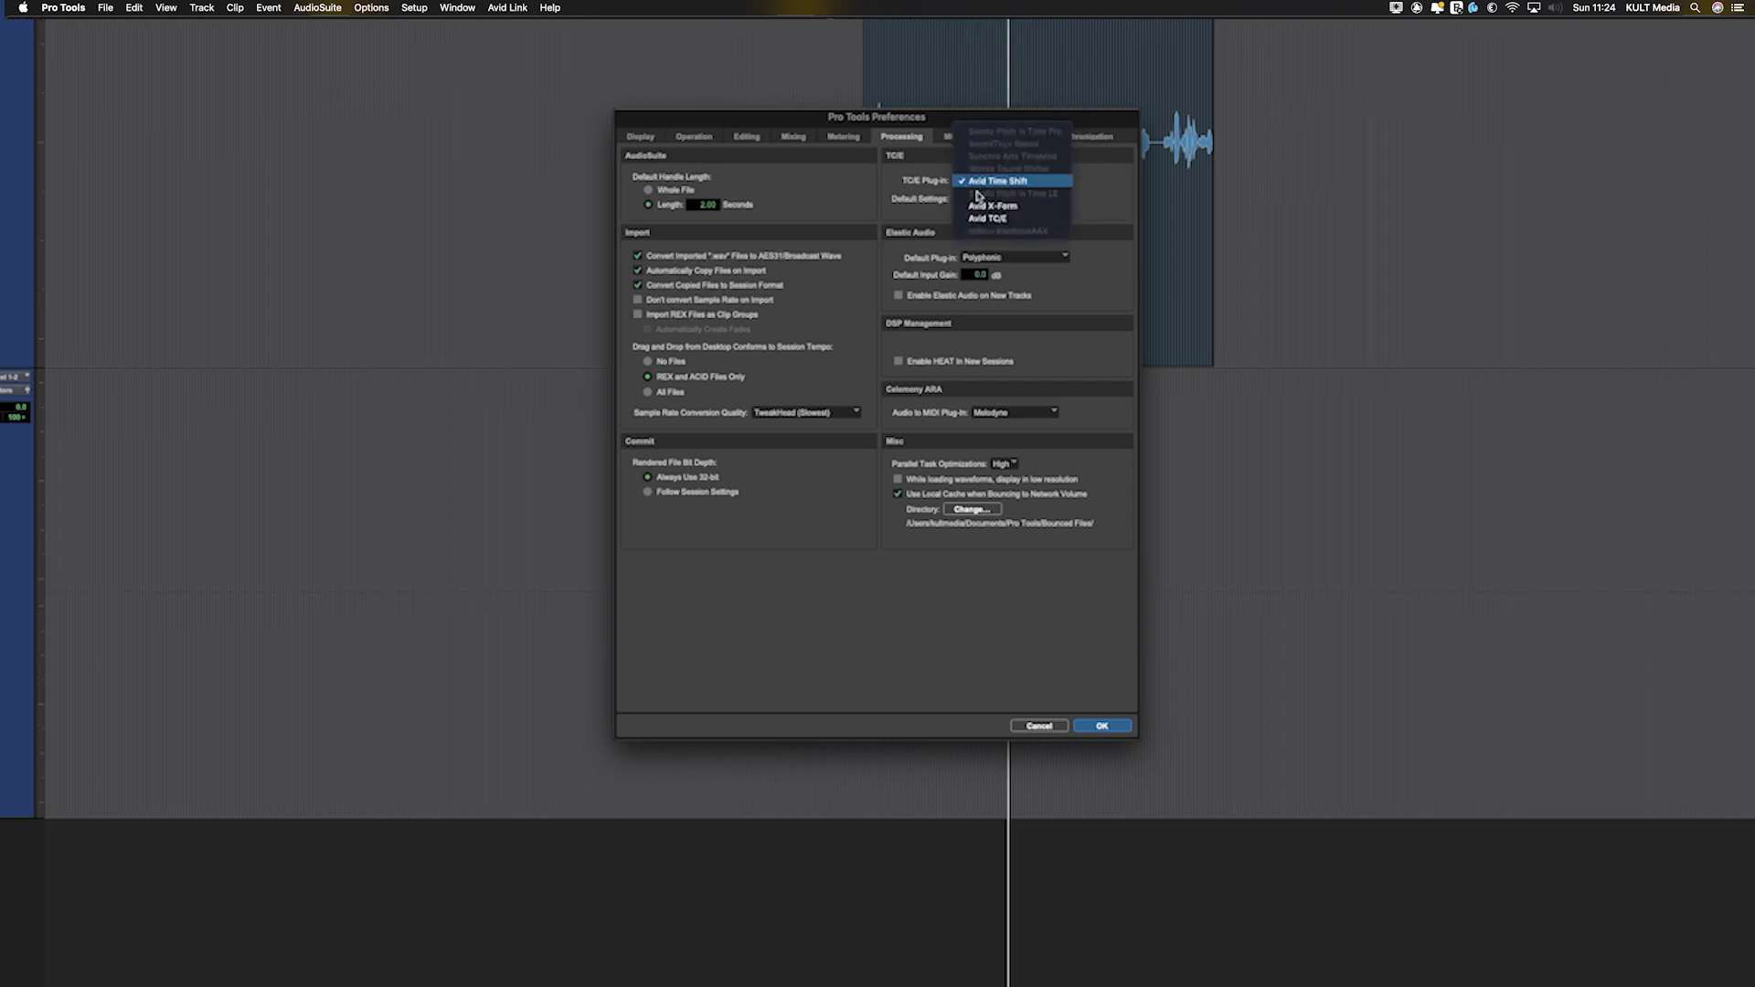
{"action": "left_click", "coordinate": [977, 199]}
{"action": "left_click", "coordinate": [978, 202]}
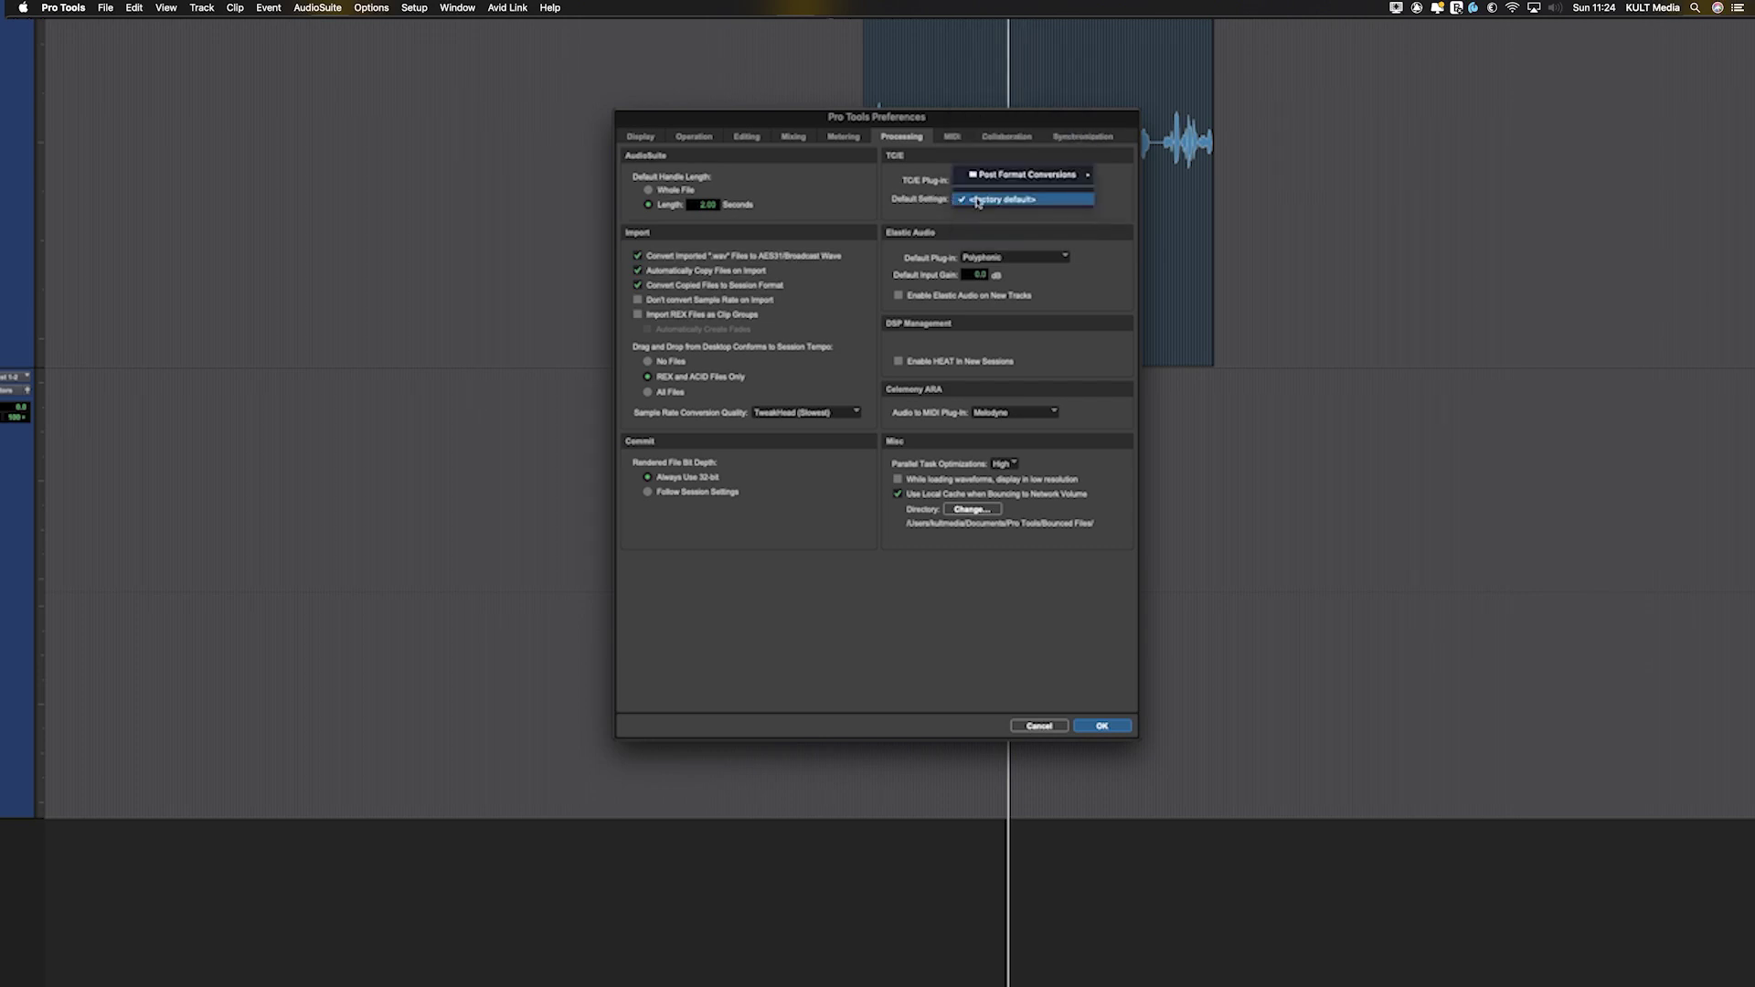
{"action": "left_click", "coordinate": [976, 181]}
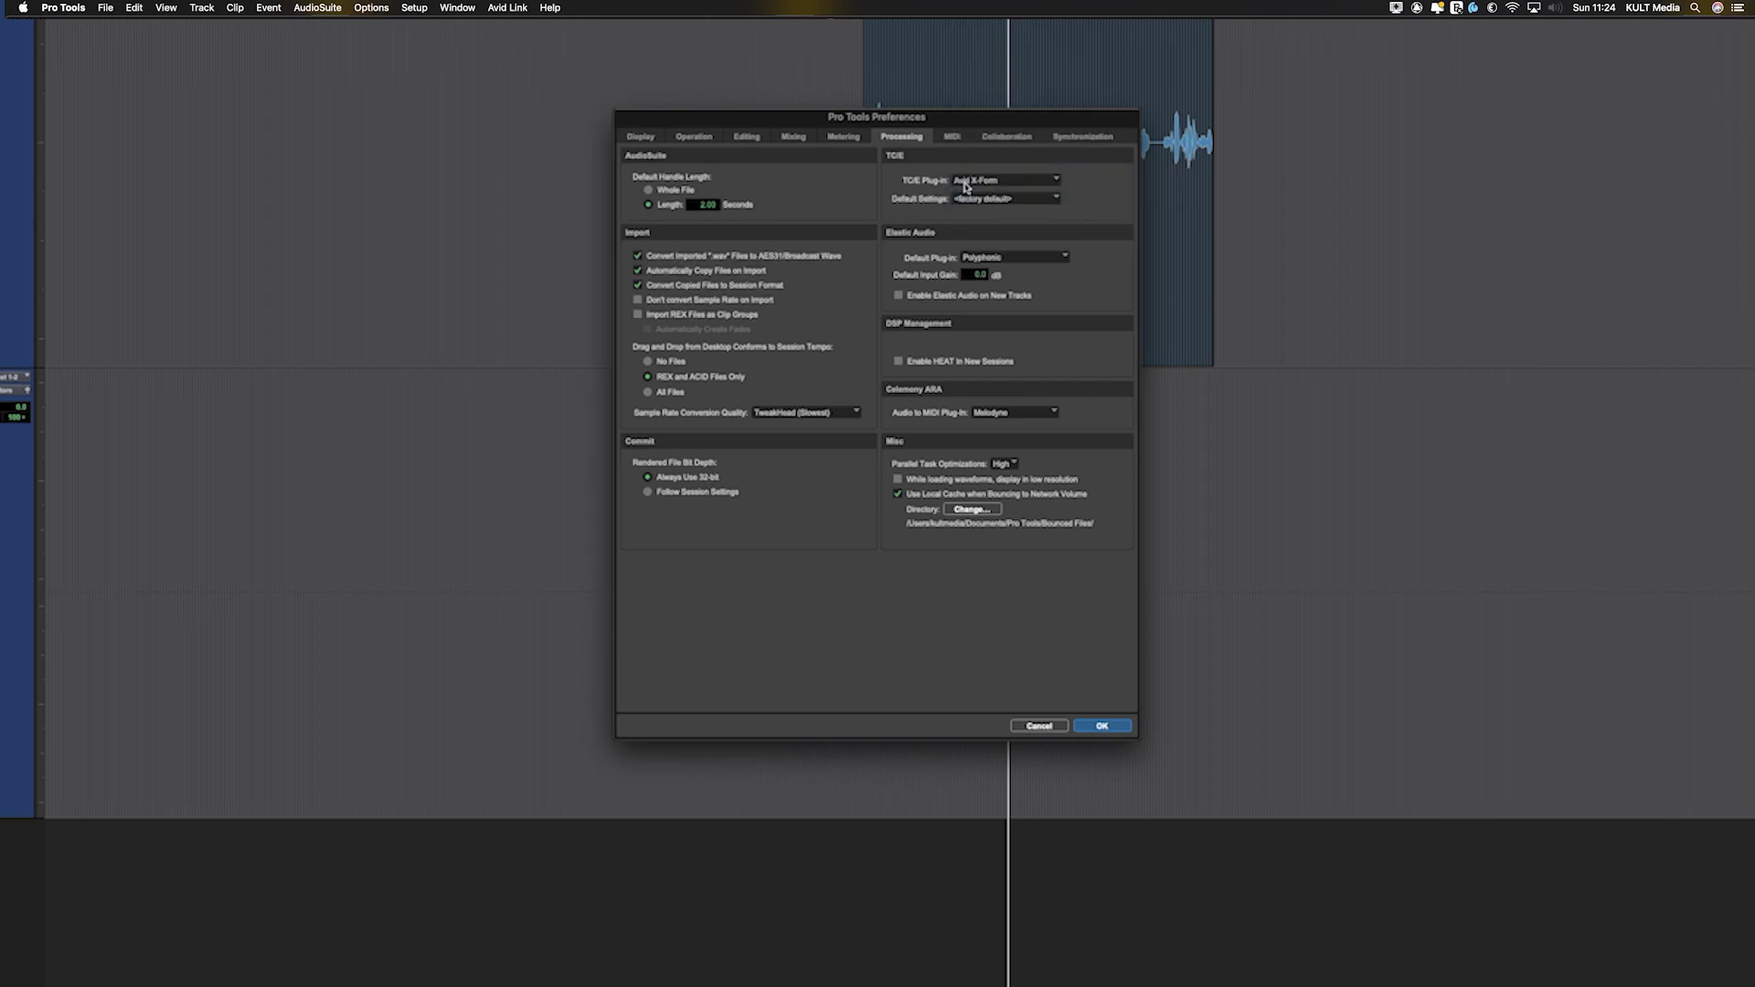
{"action": "left_click", "coordinate": [1005, 180]}
{"action": "left_click", "coordinate": [976, 165]}
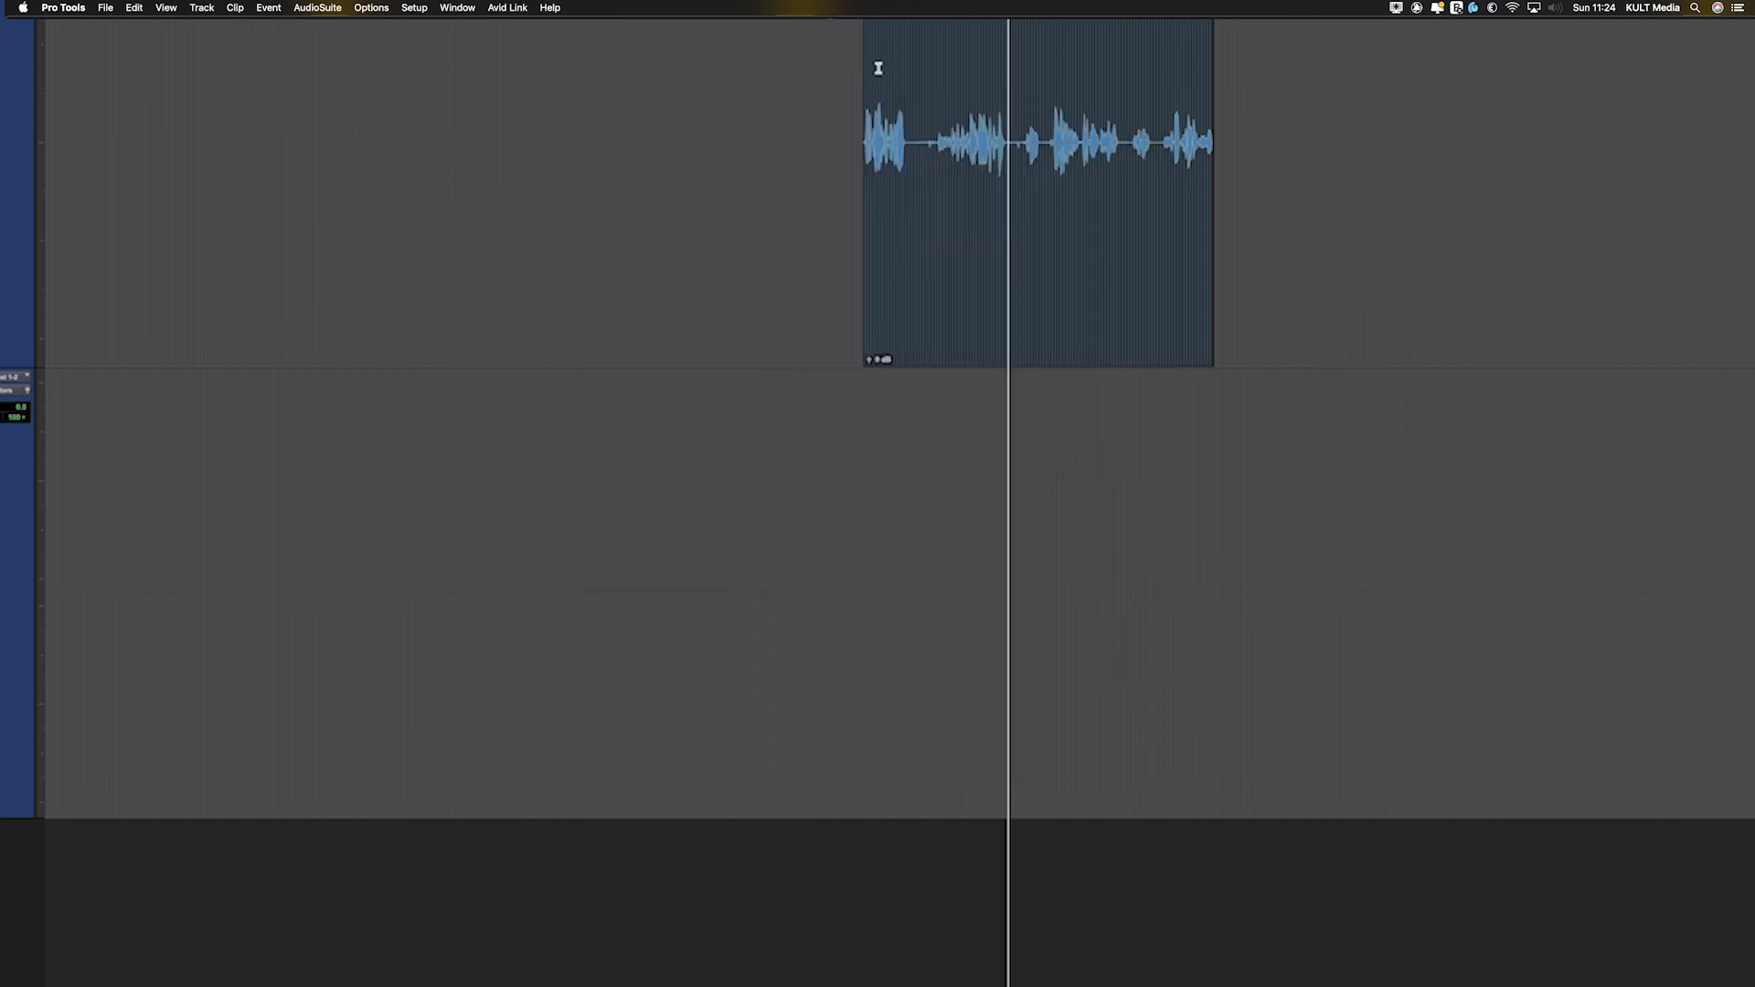
Select the Matt clip, return to its start, and play the unprocessed audio for a moment before stopping.
{"action": "double_click", "coordinate": [873, 87]}
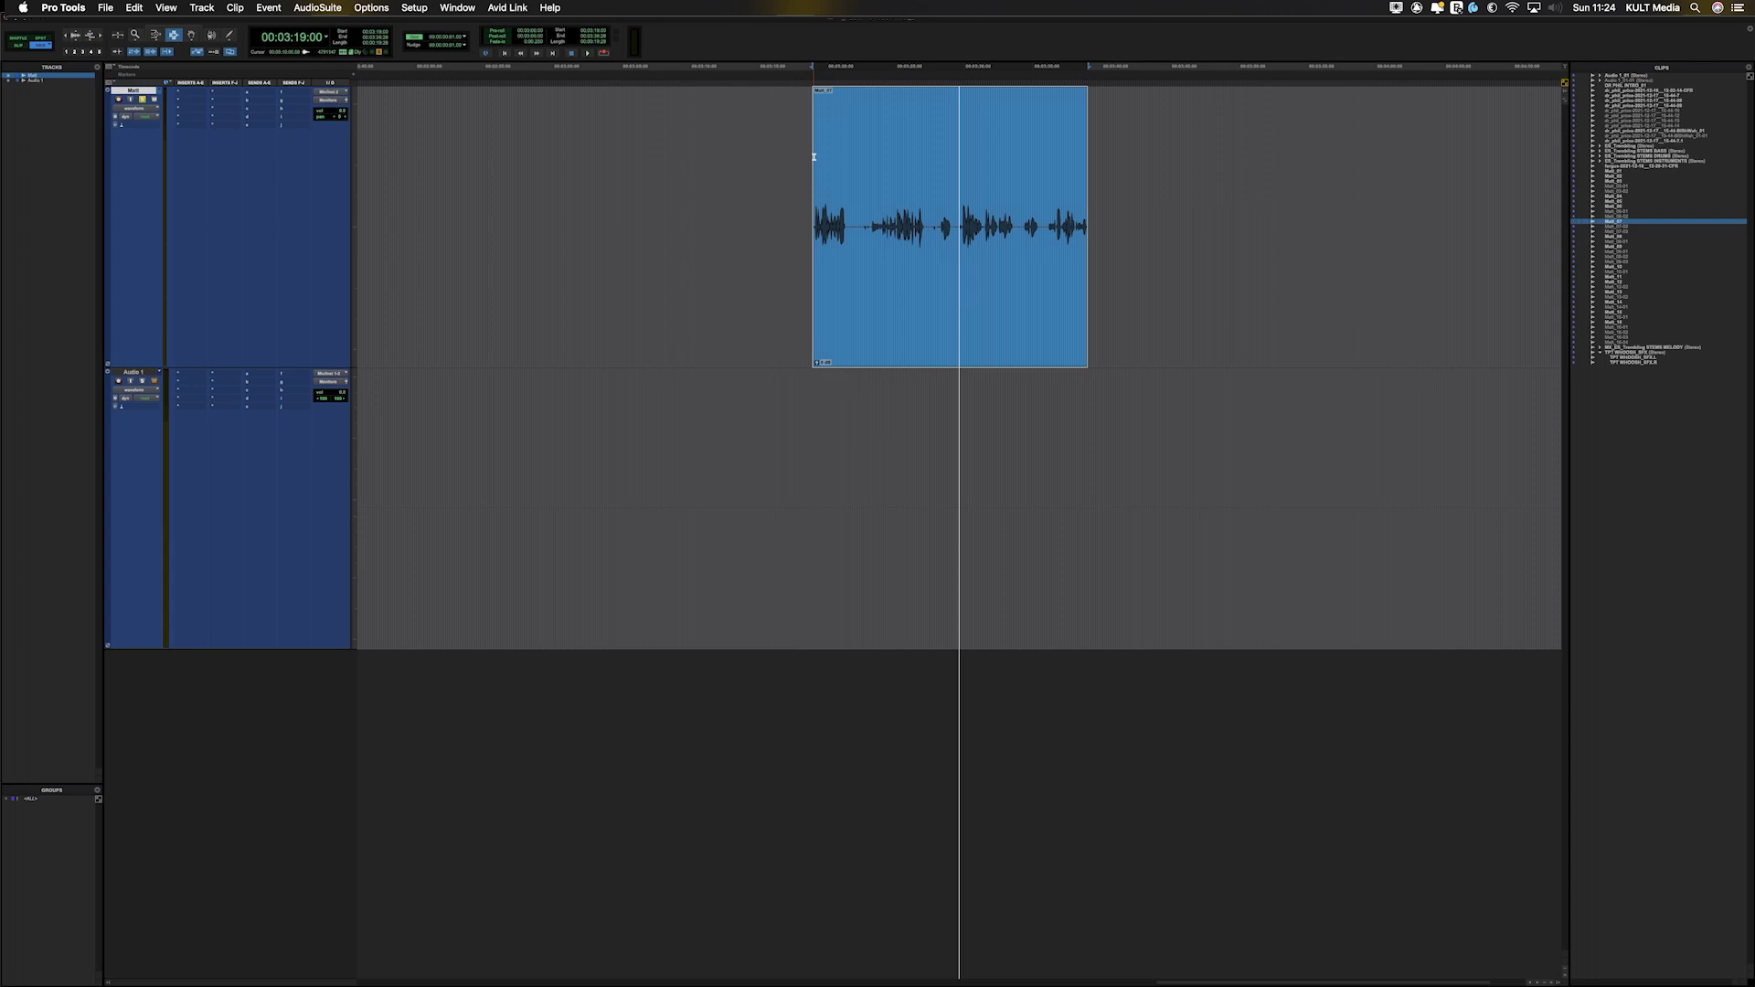
{"action": "key", "text": "Tab"}
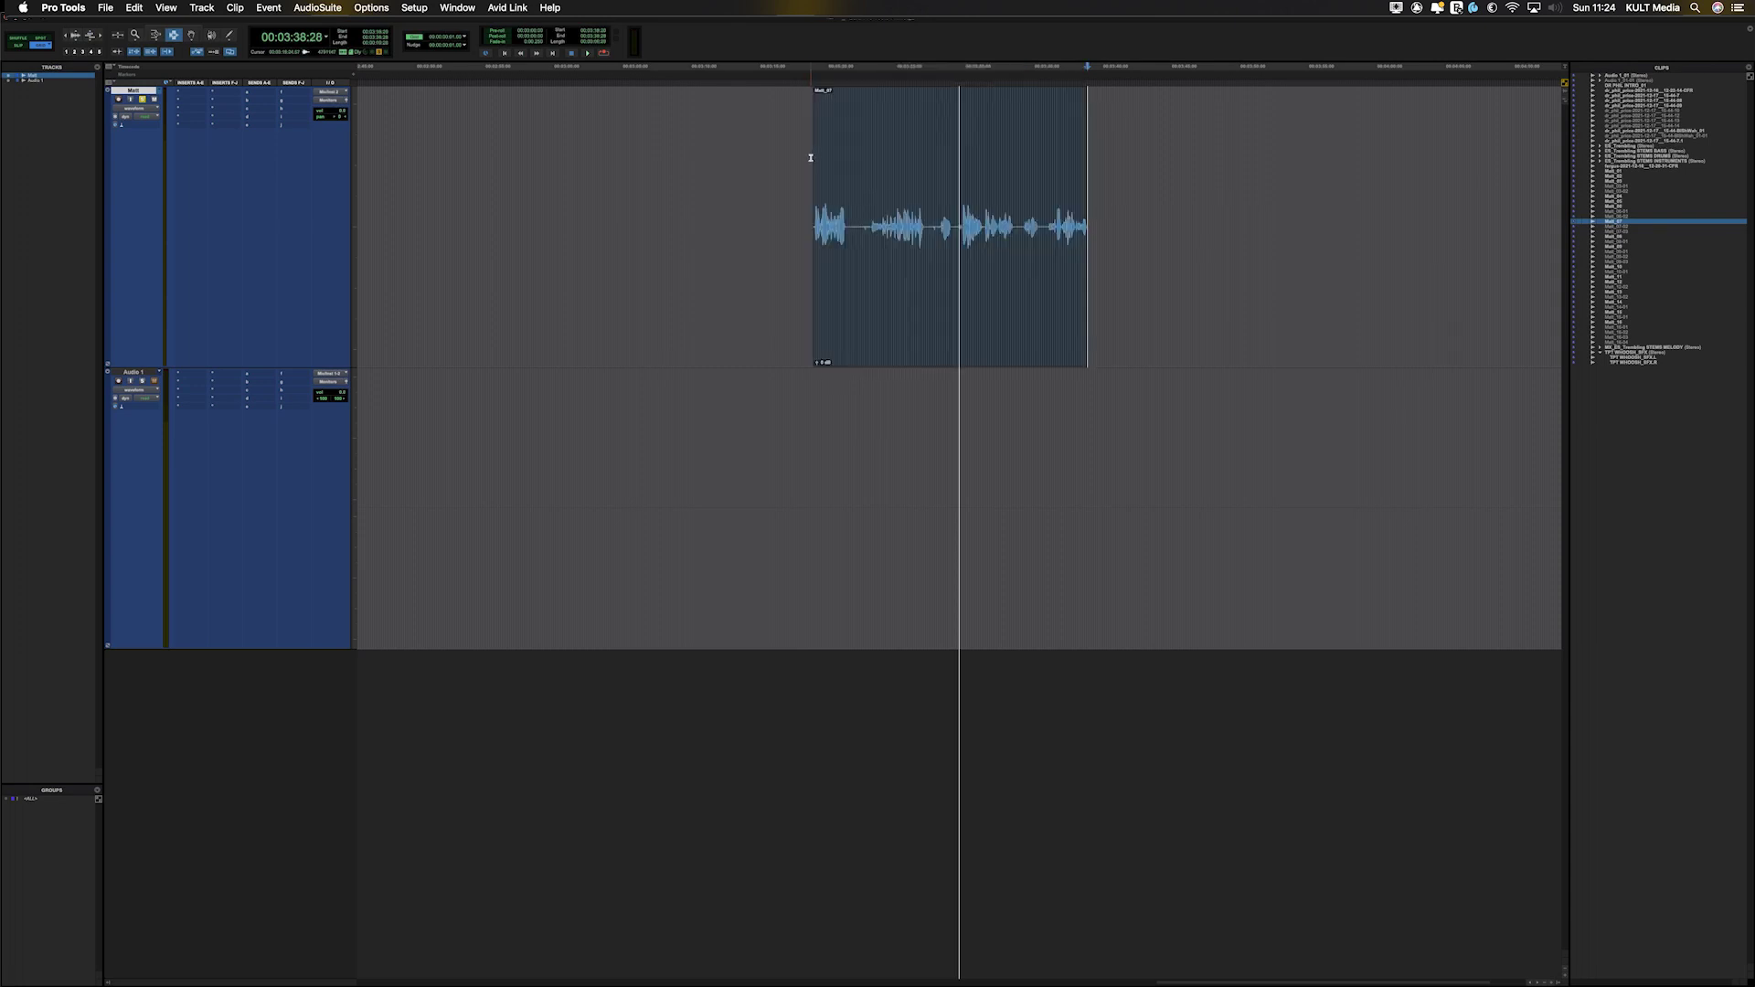
{"action": "key", "text": "alt+Tab"}
{"action": "key", "text": "space"}
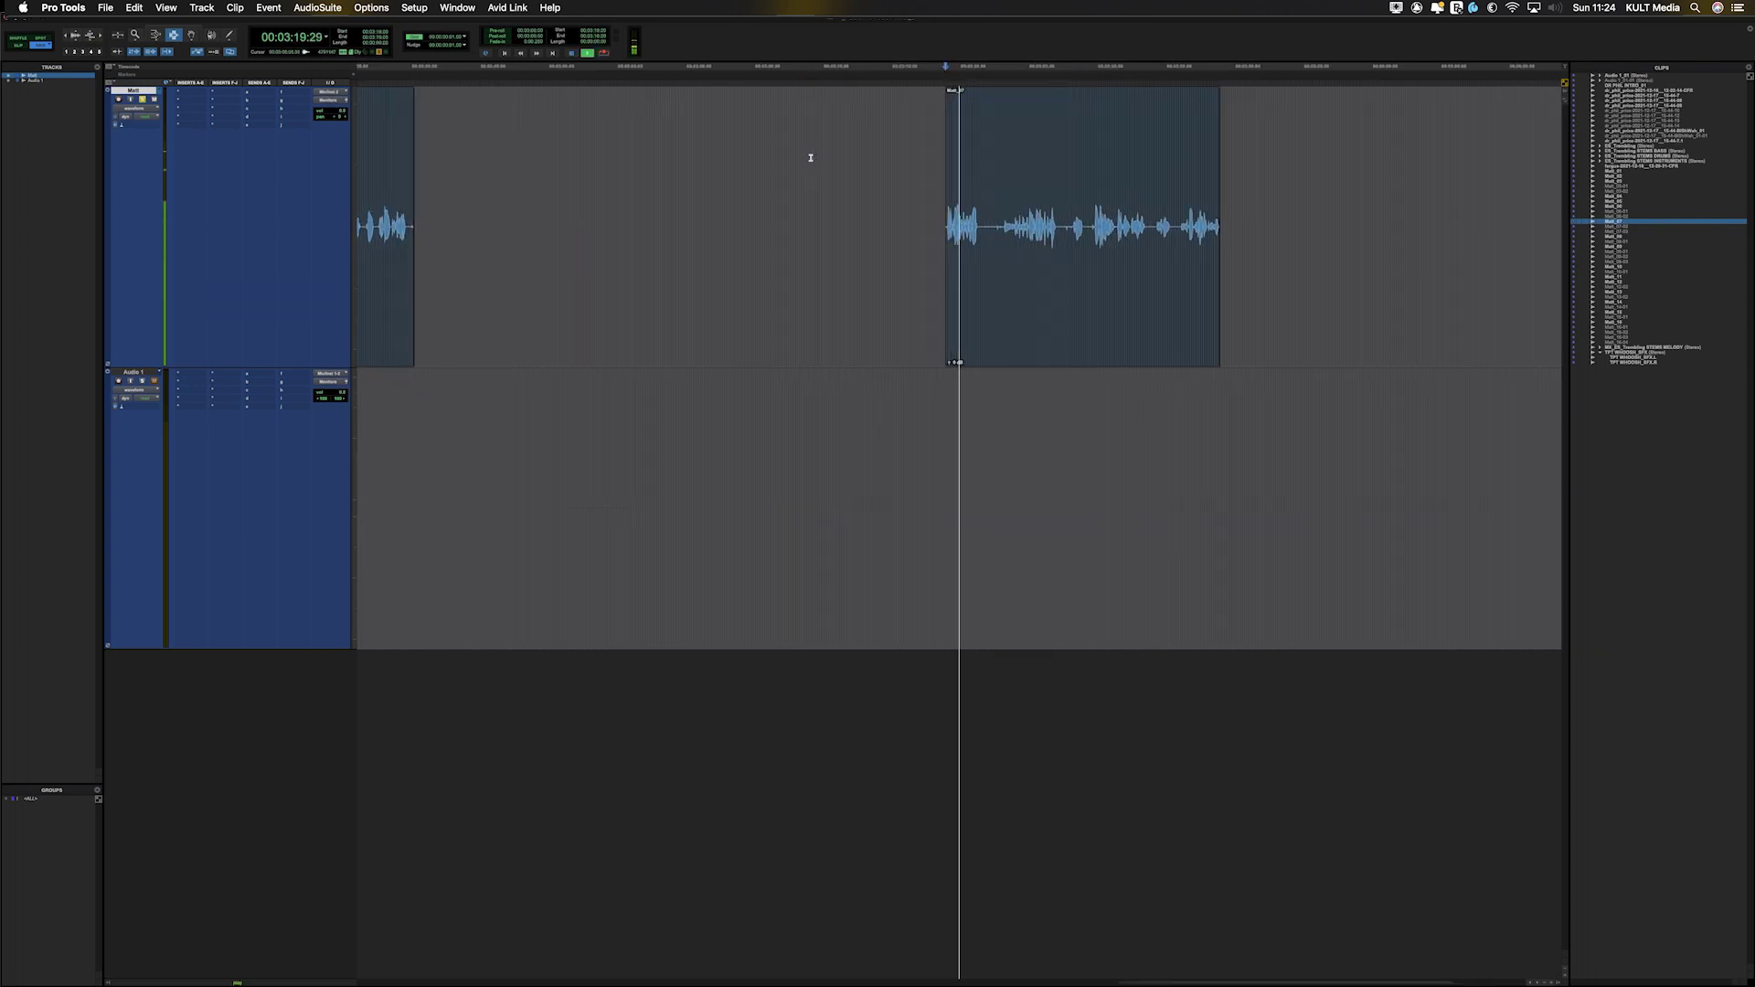
{"action": "key", "text": "space"}
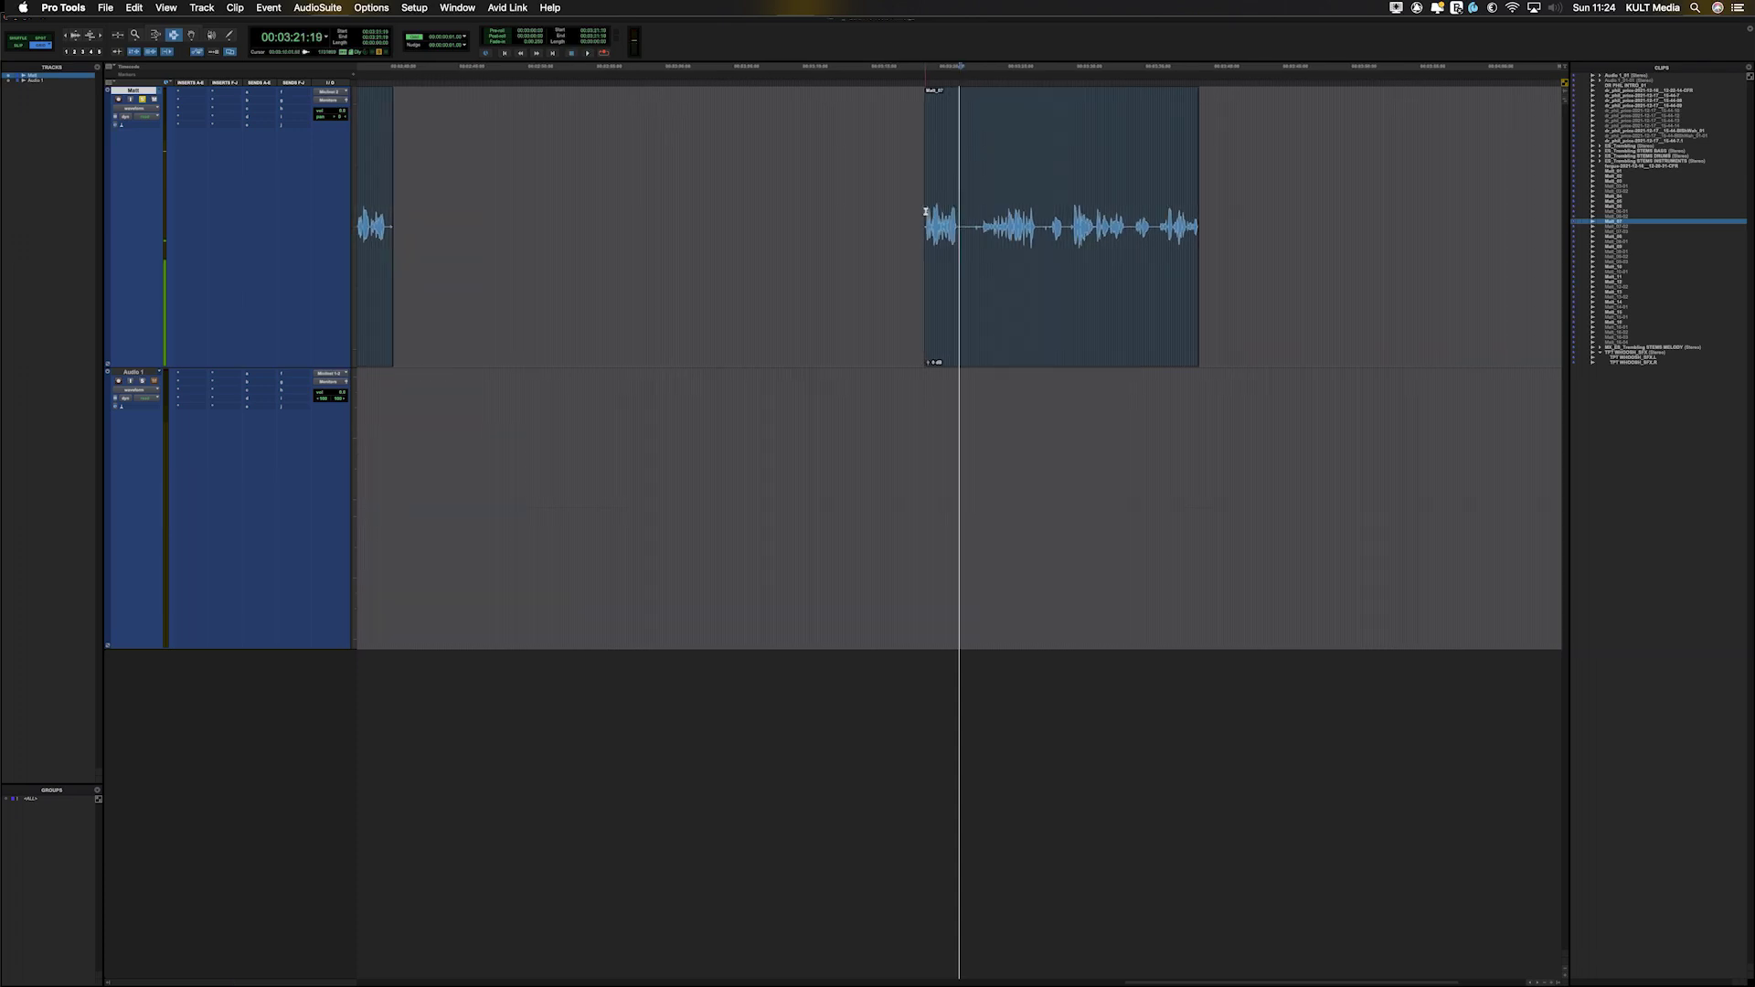
Time-compress the Matt clip with the TCE Trim tool by moving its start to 00:03:22:04.
{"action": "key", "text": "F6"}
{"action": "left_click", "coordinate": [967, 216]}
{"action": "left_click", "coordinate": [967, 216]}
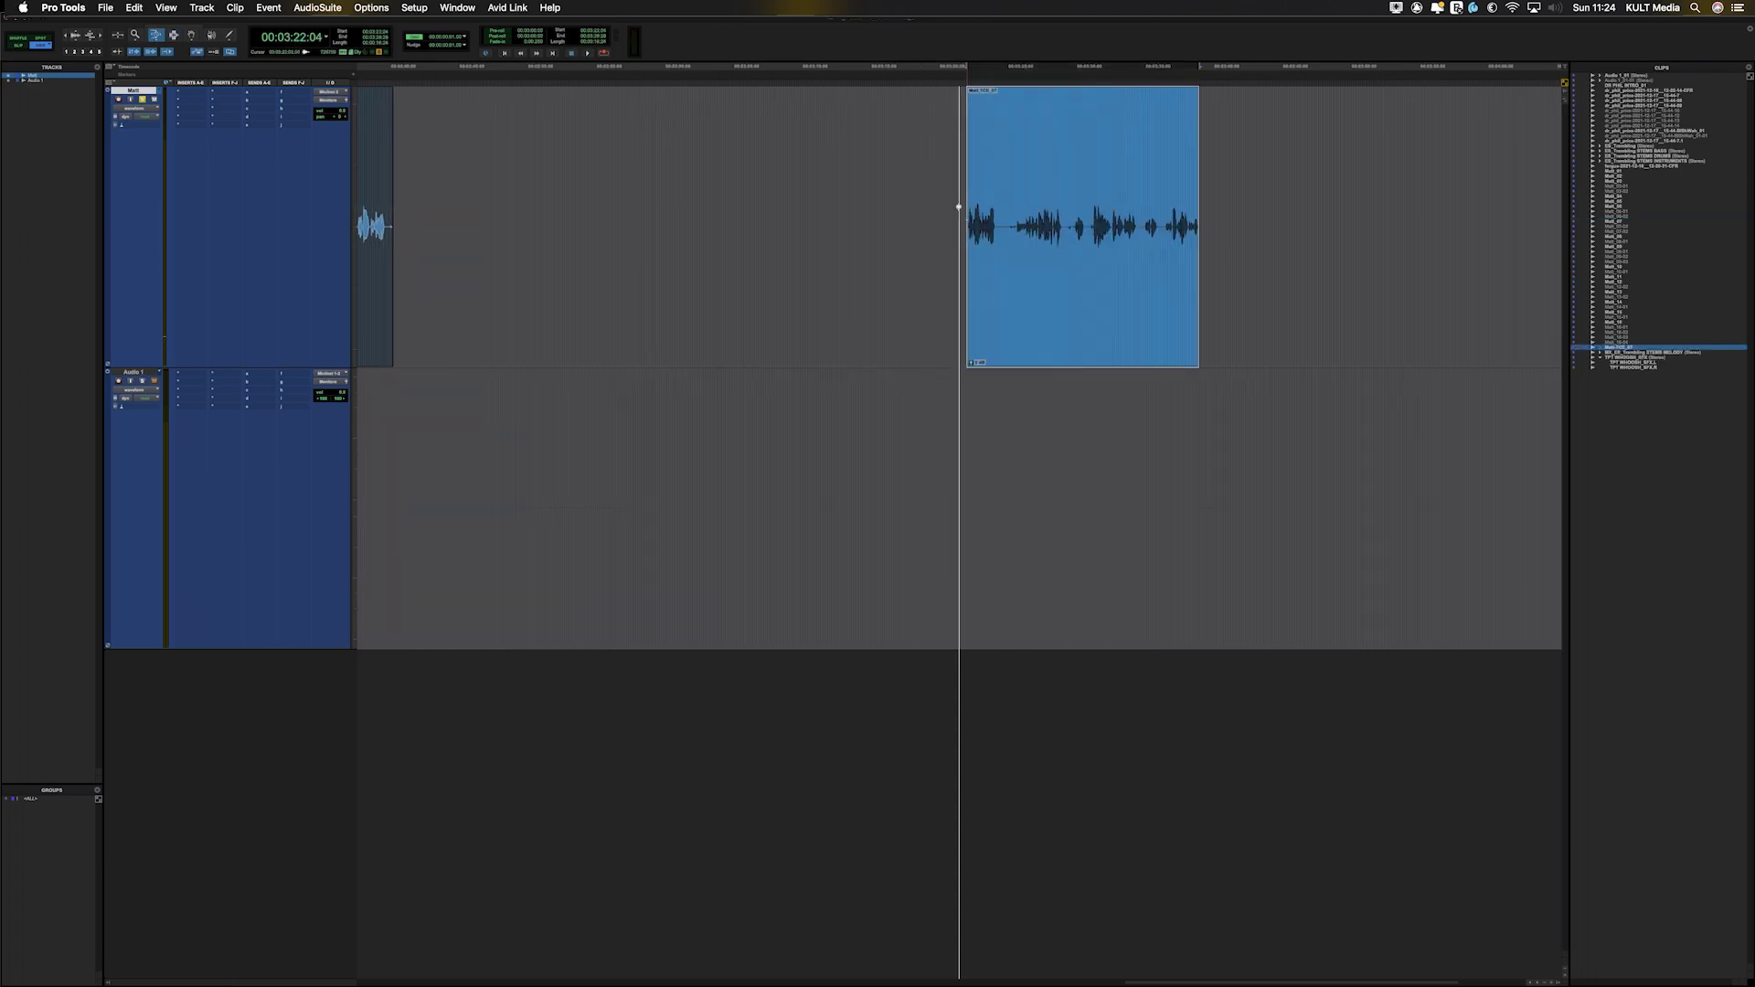
Play the compressed clip from its start to hear the faster speech, and stop playback.
{"action": "left_click", "coordinate": [956, 202]}
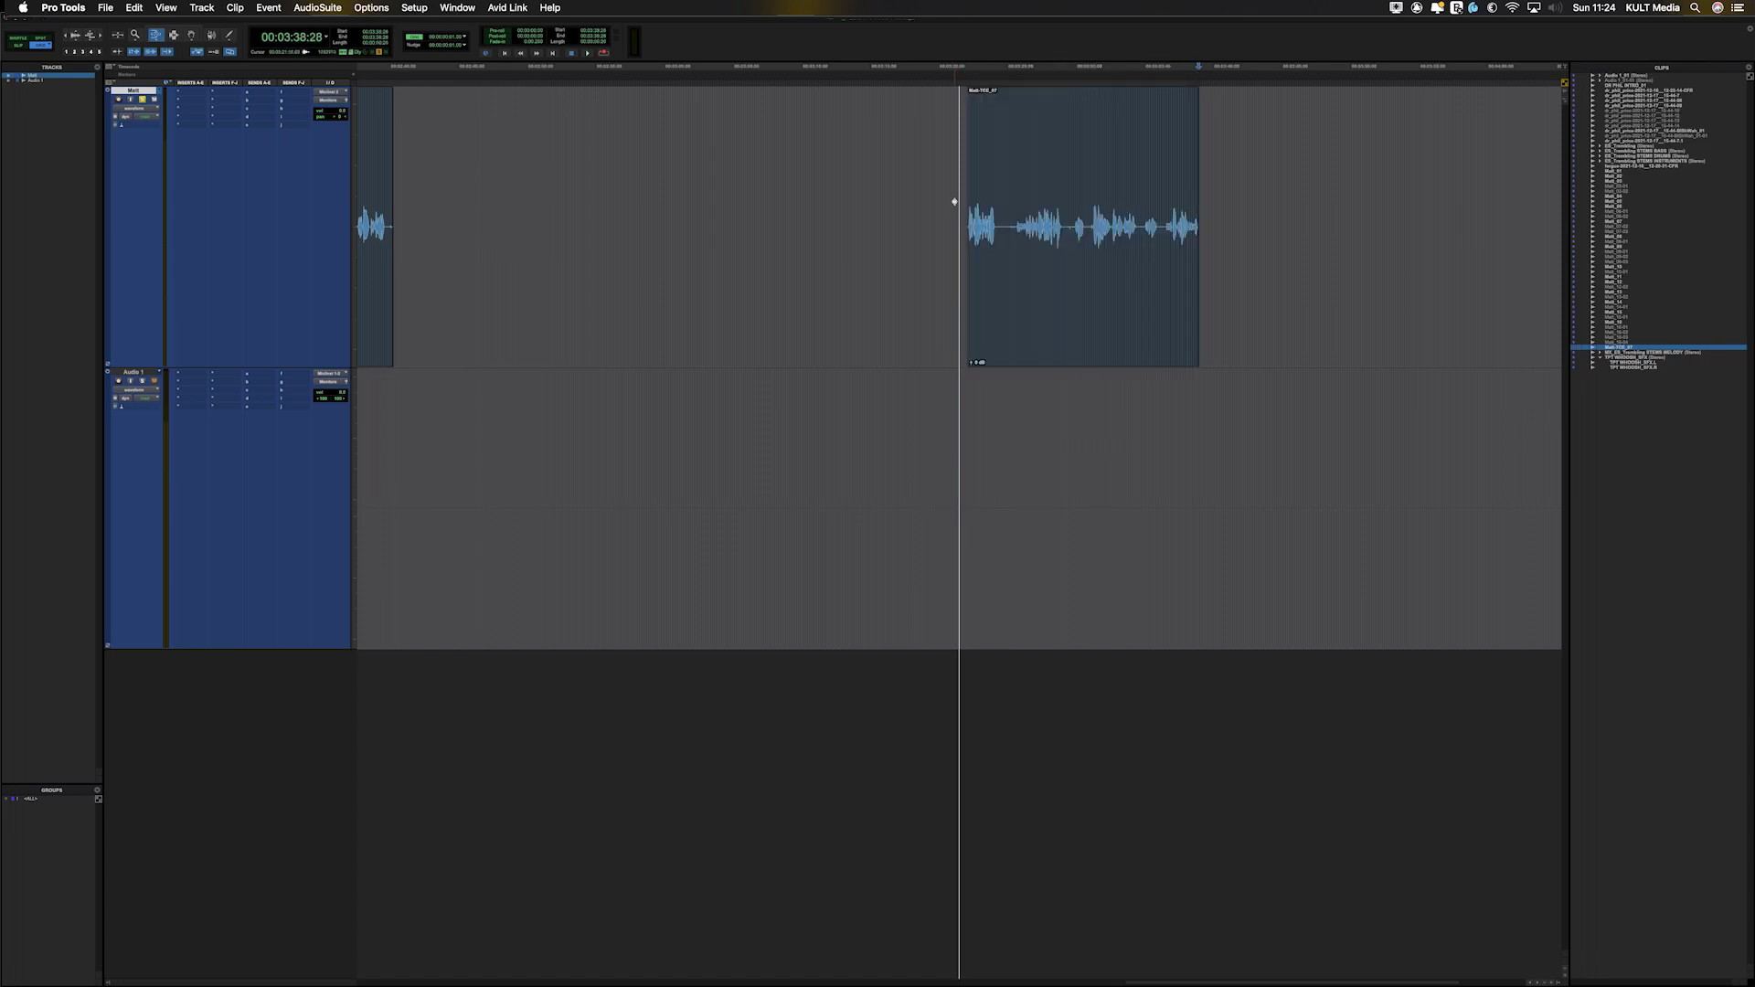
{"action": "key", "text": "space"}
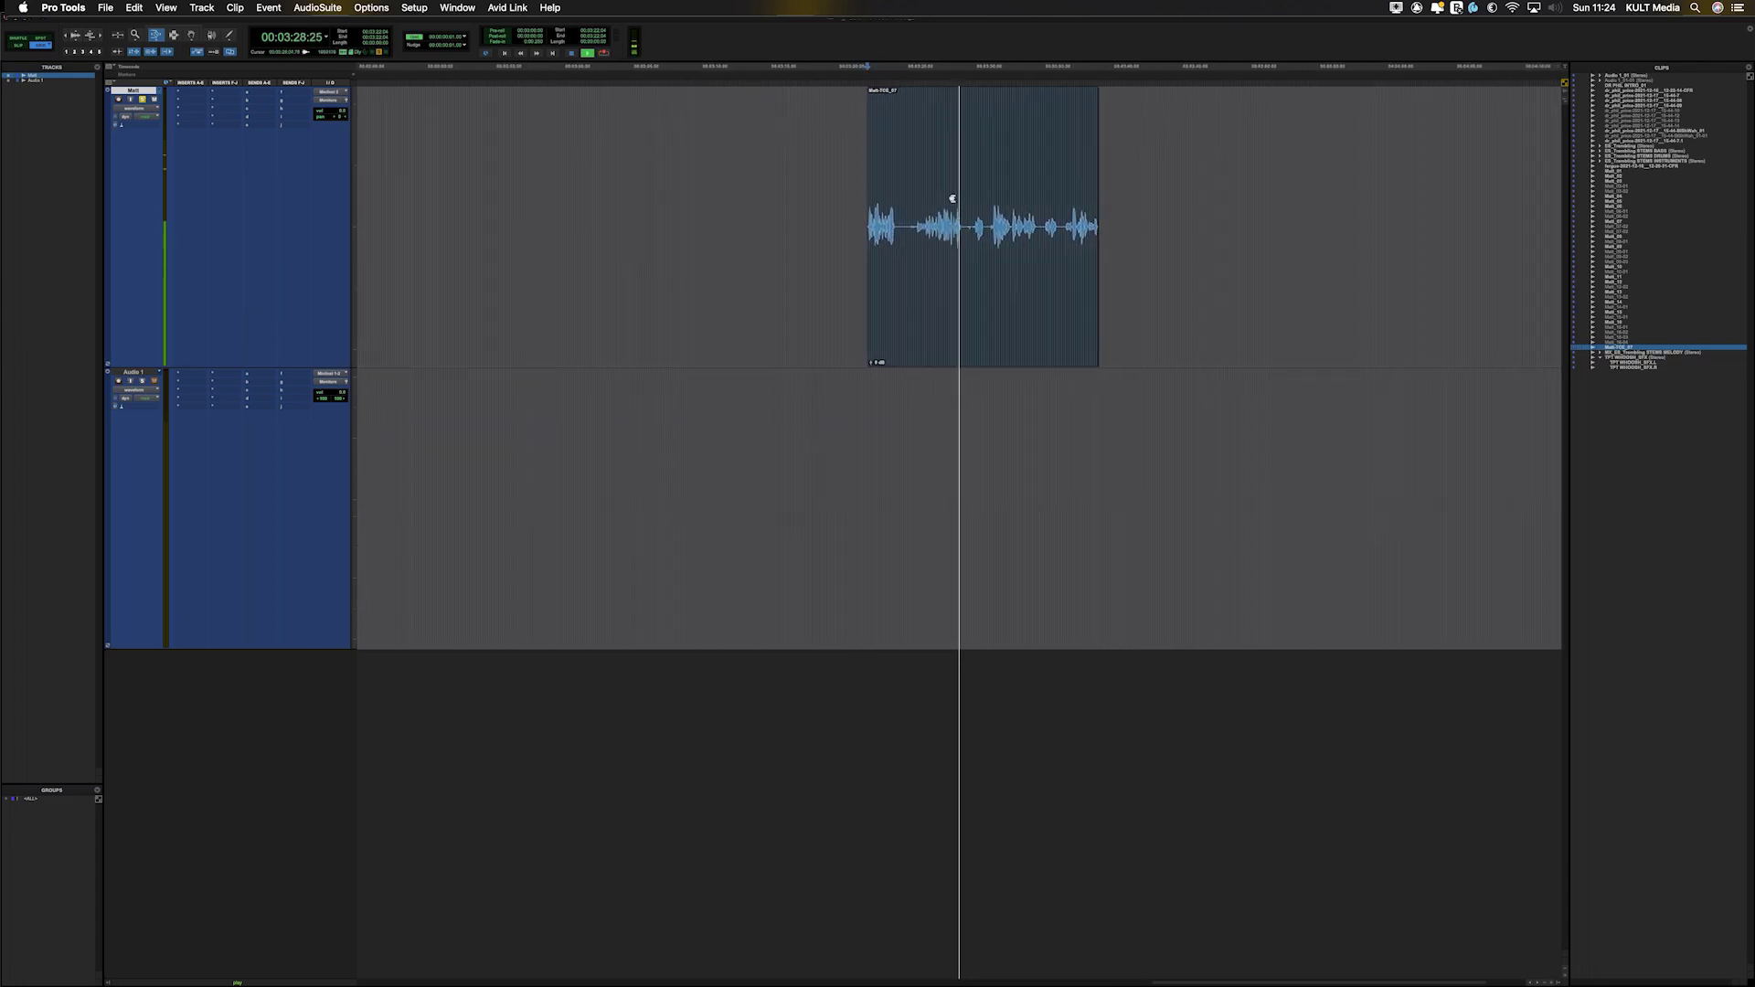
{"action": "key", "text": "space"}
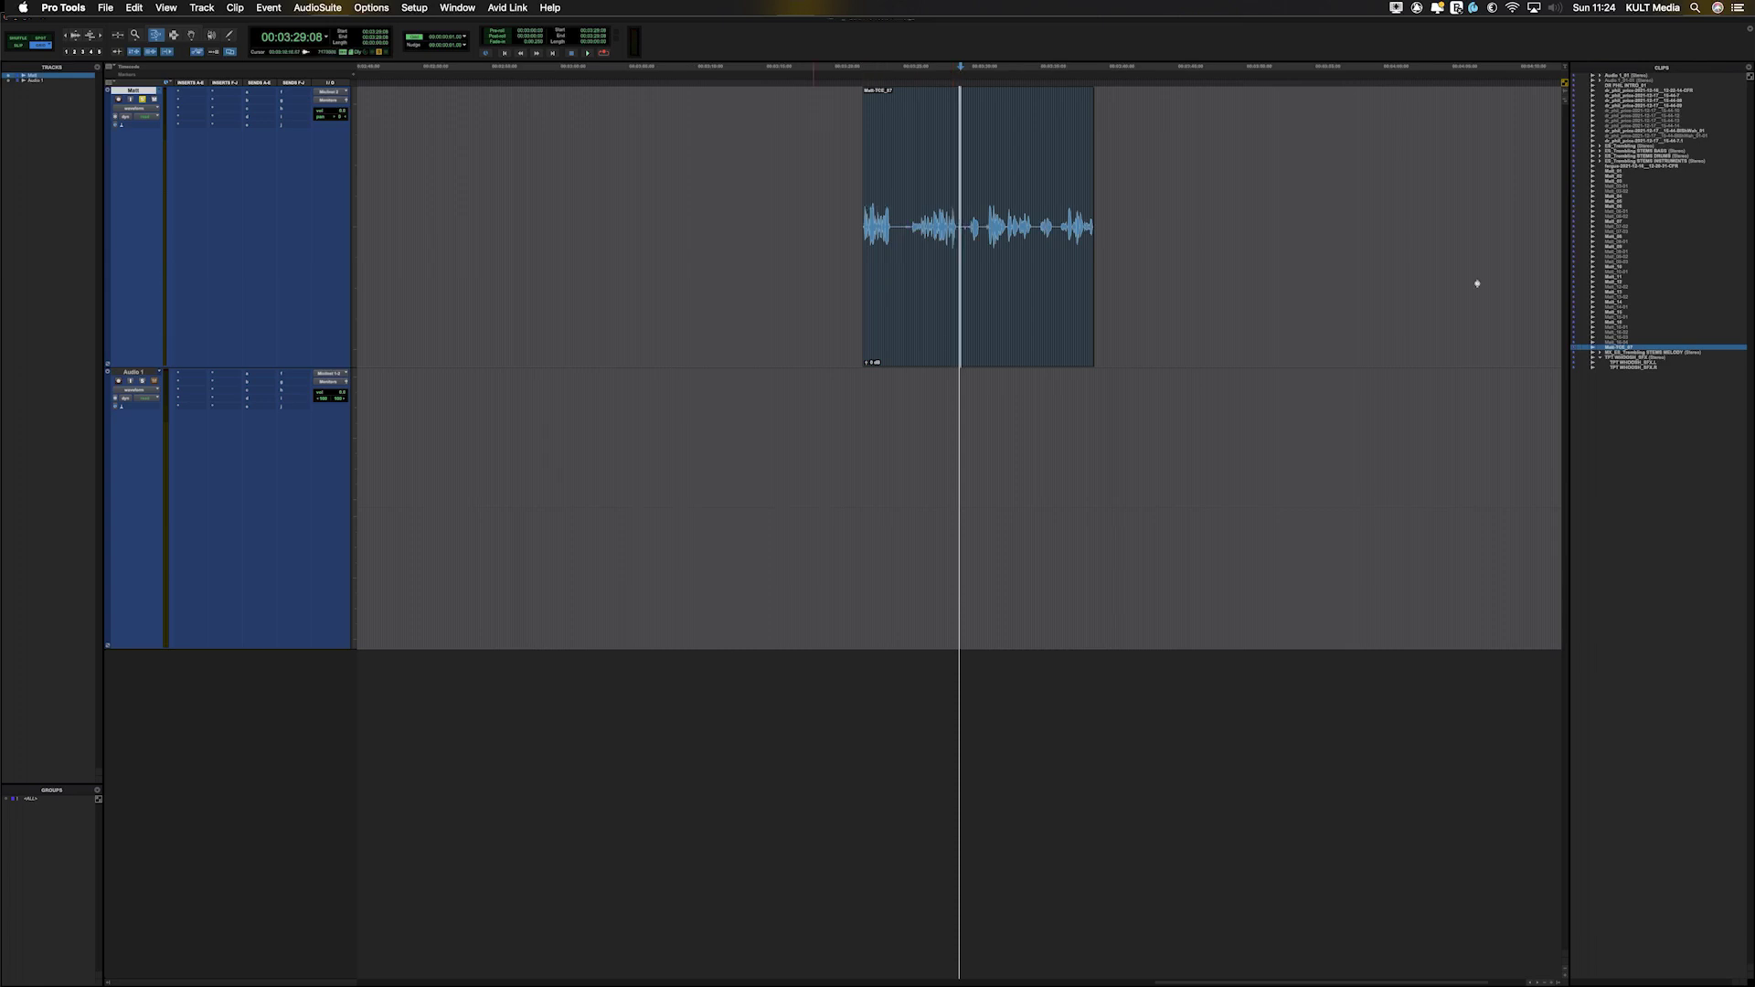
Undo the compression and time-stretch the clip by extending its end until it is about two-thirds longer.
{"action": "key", "text": "super+z"}
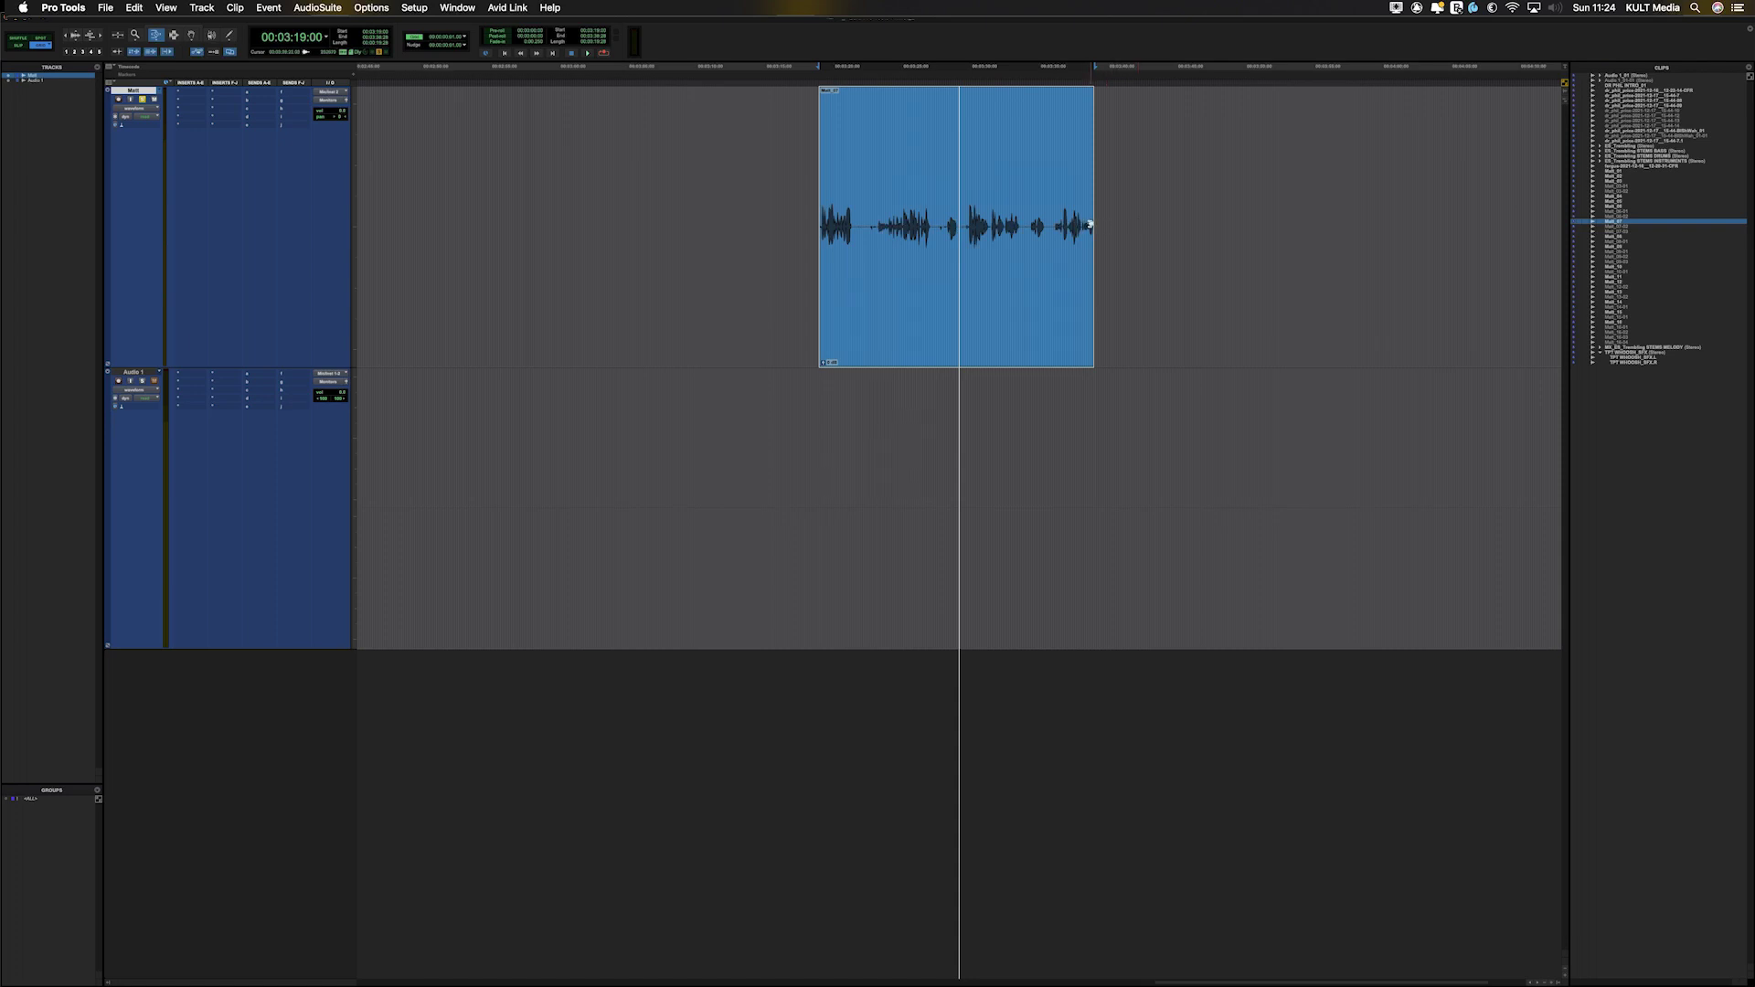
{"action": "left_click_drag", "start_coordinate": [1090, 225], "coordinate": [1279, 225]}
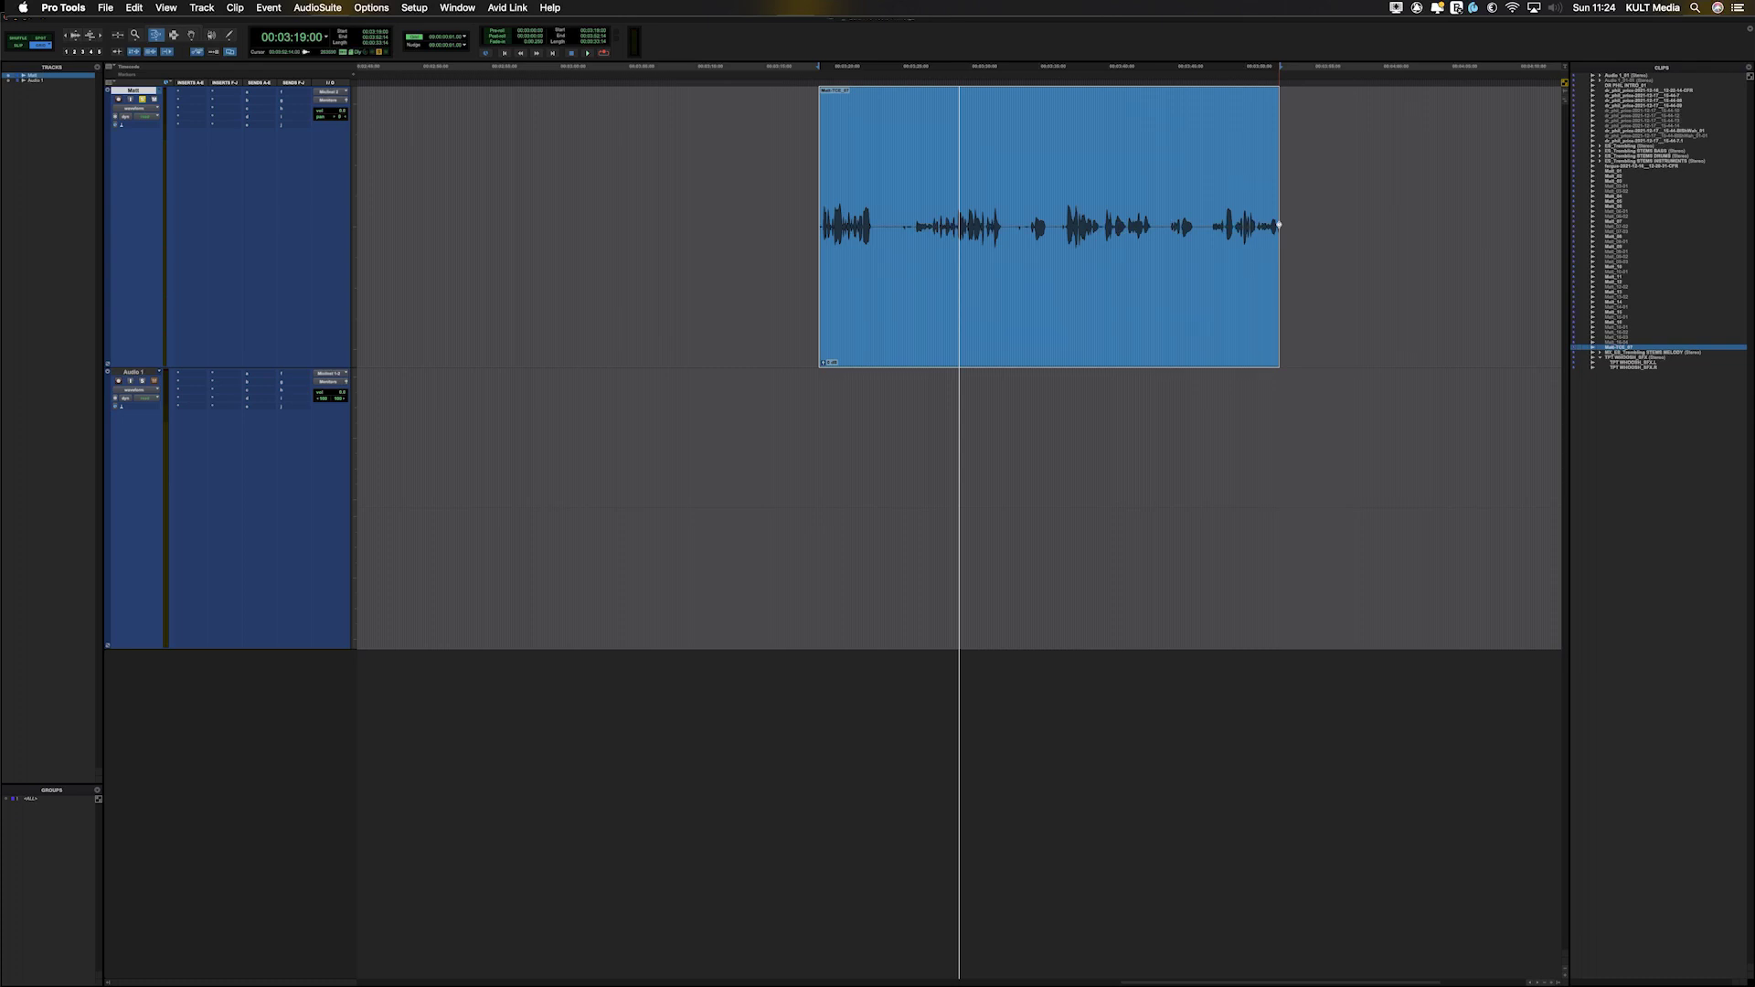
Play the stretched clip from its start to hear the slower speech, stop playback, and undo the stretch.
{"action": "key", "text": "space"}
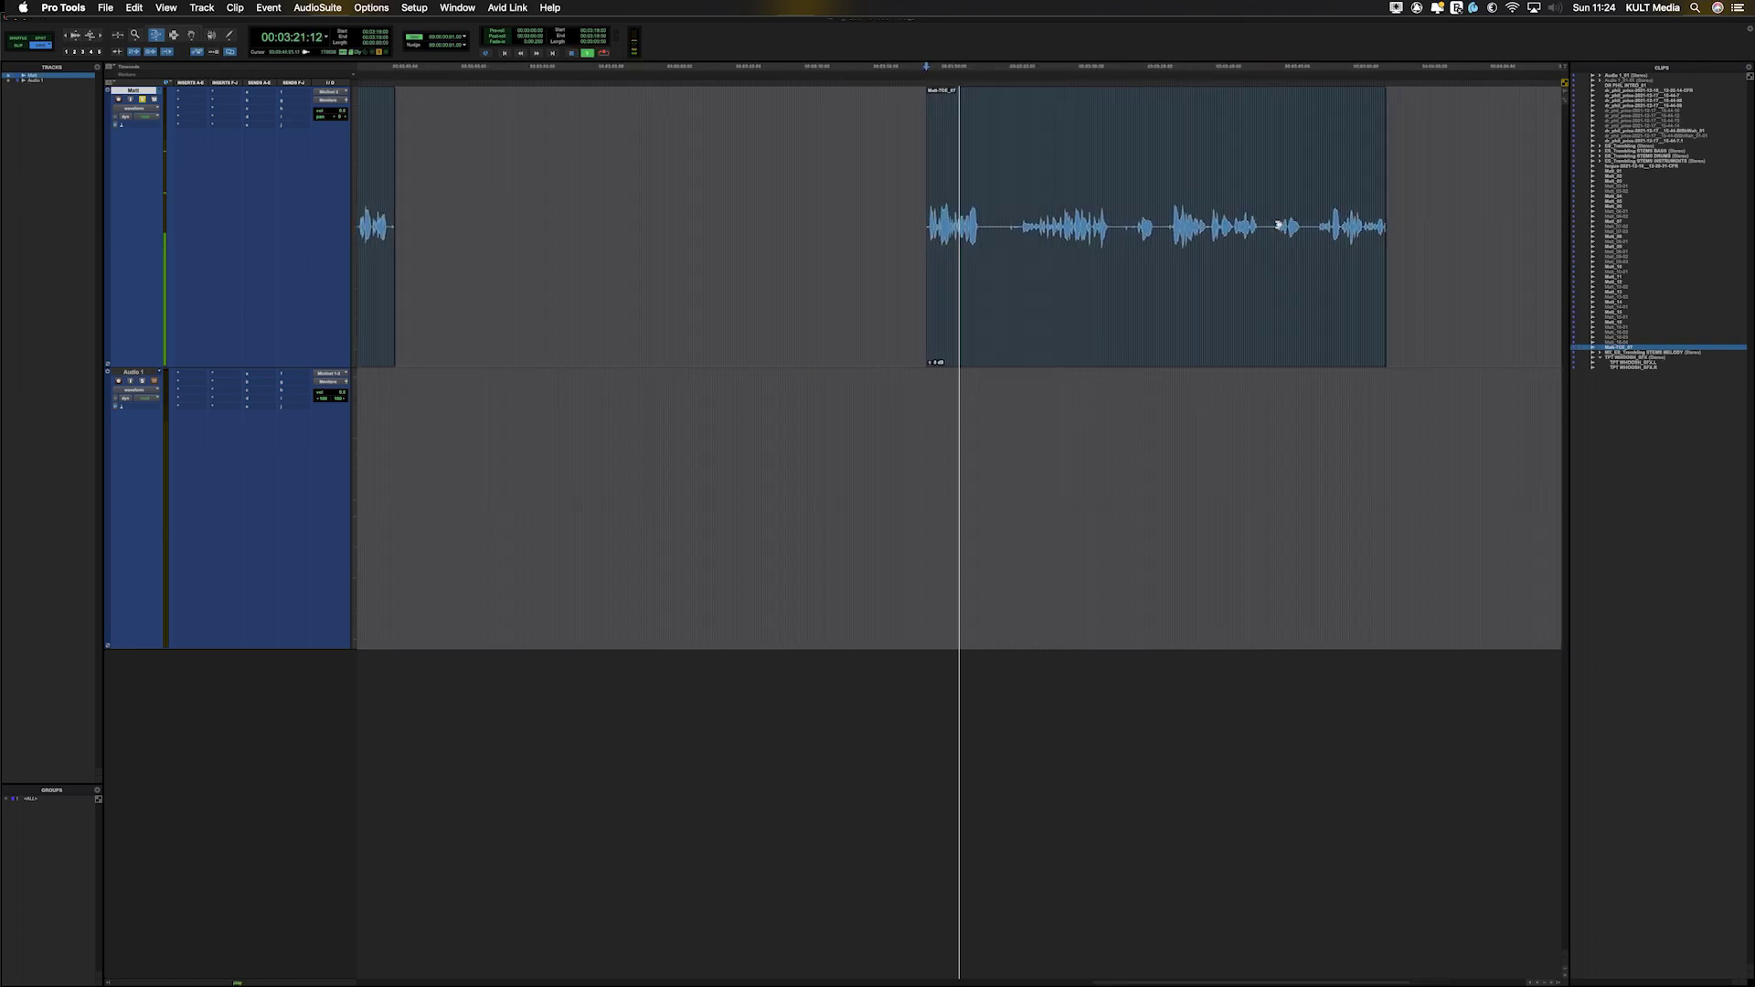
{"action": "key", "text": "space"}
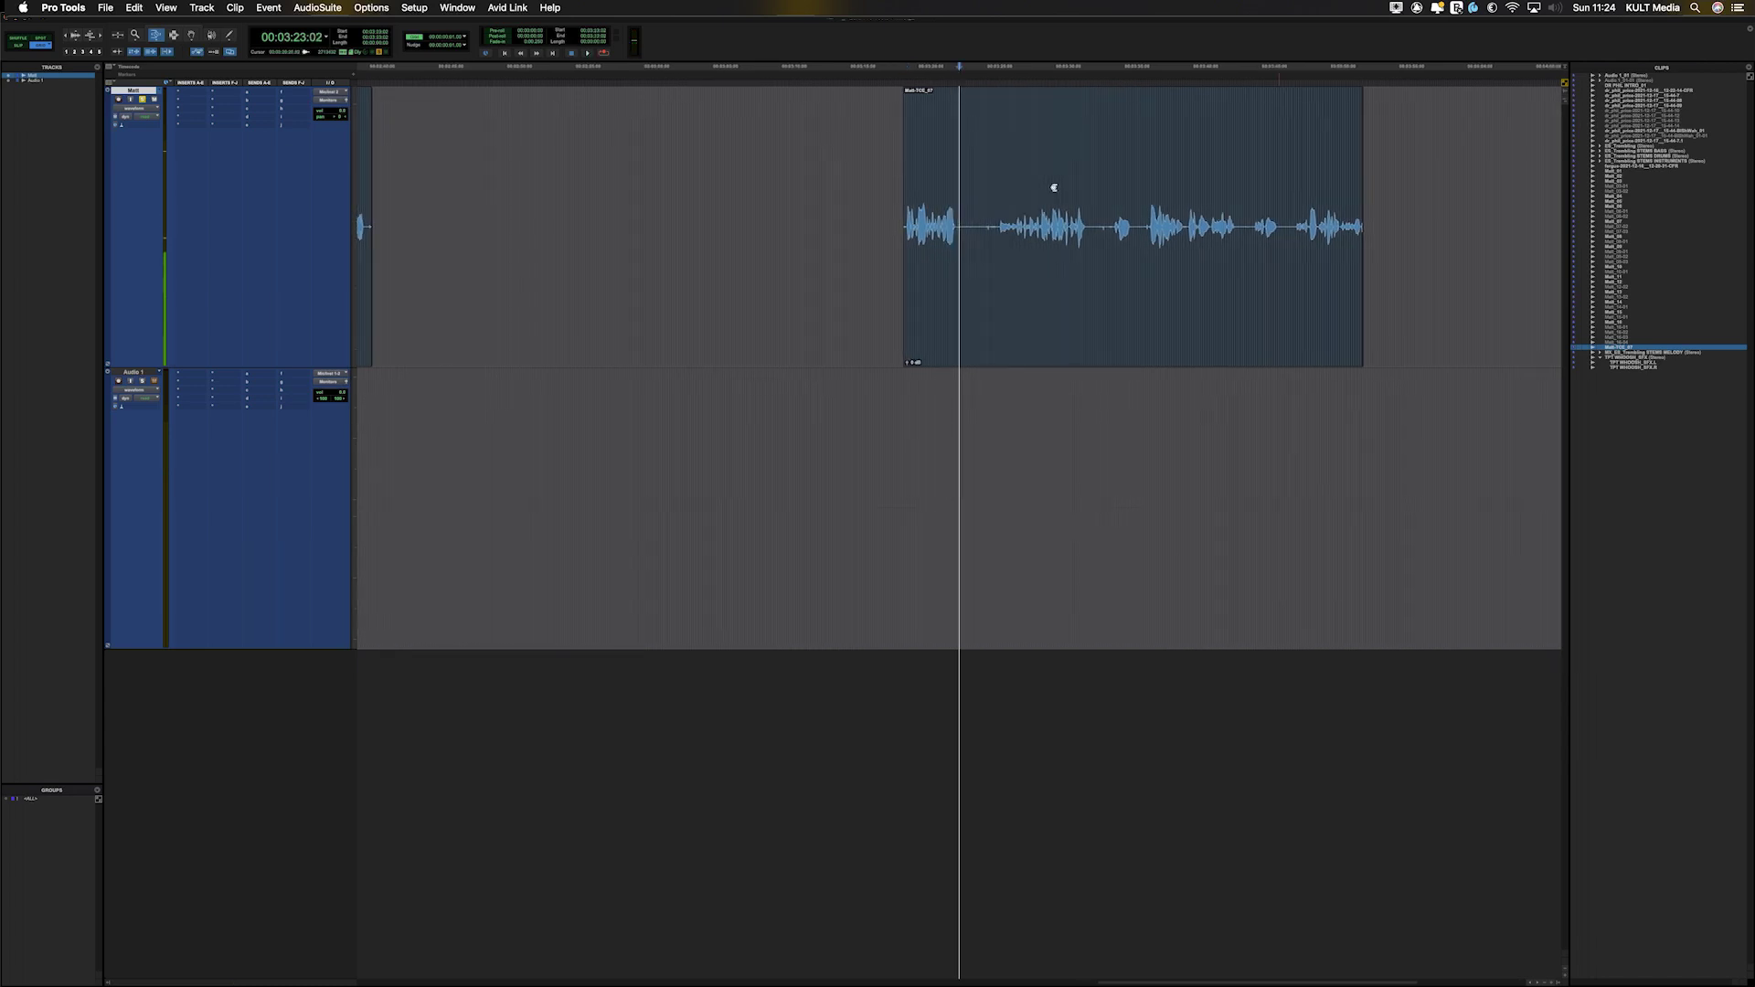
{"action": "key", "text": "super+z"}
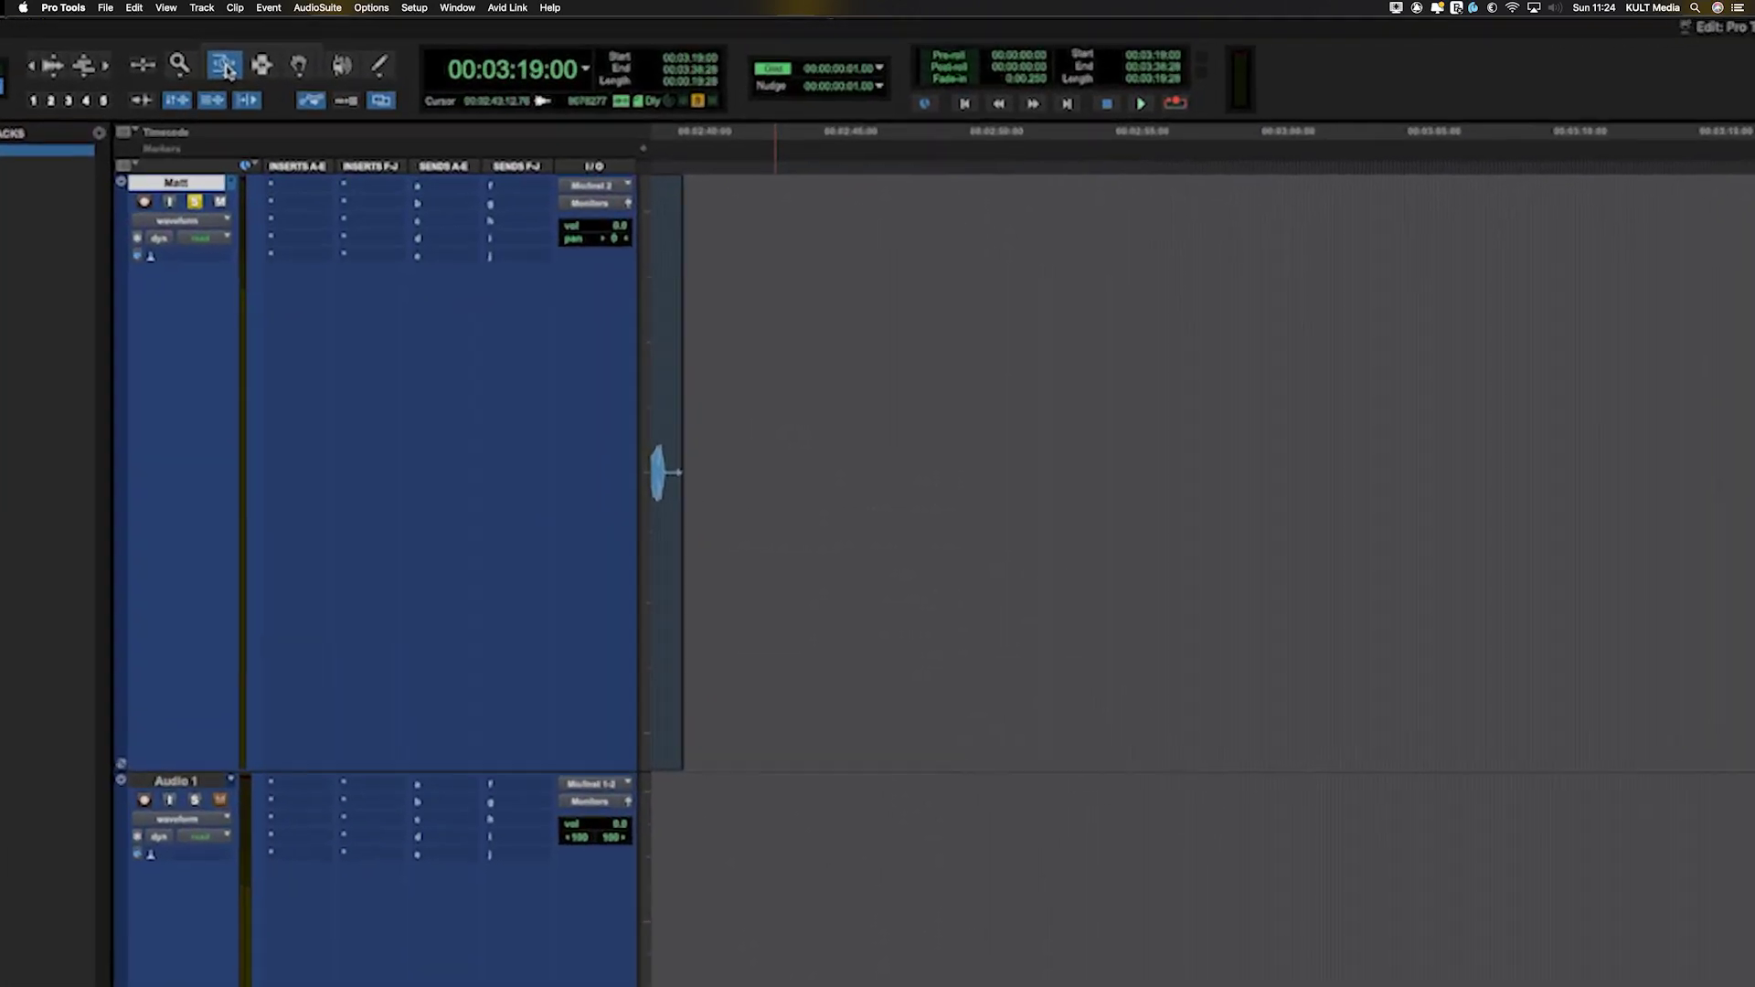
Switch the Trim tool to Loop mode and extend the clip's end to loop it about four times.
{"action": "left_click", "coordinate": [156, 35]}
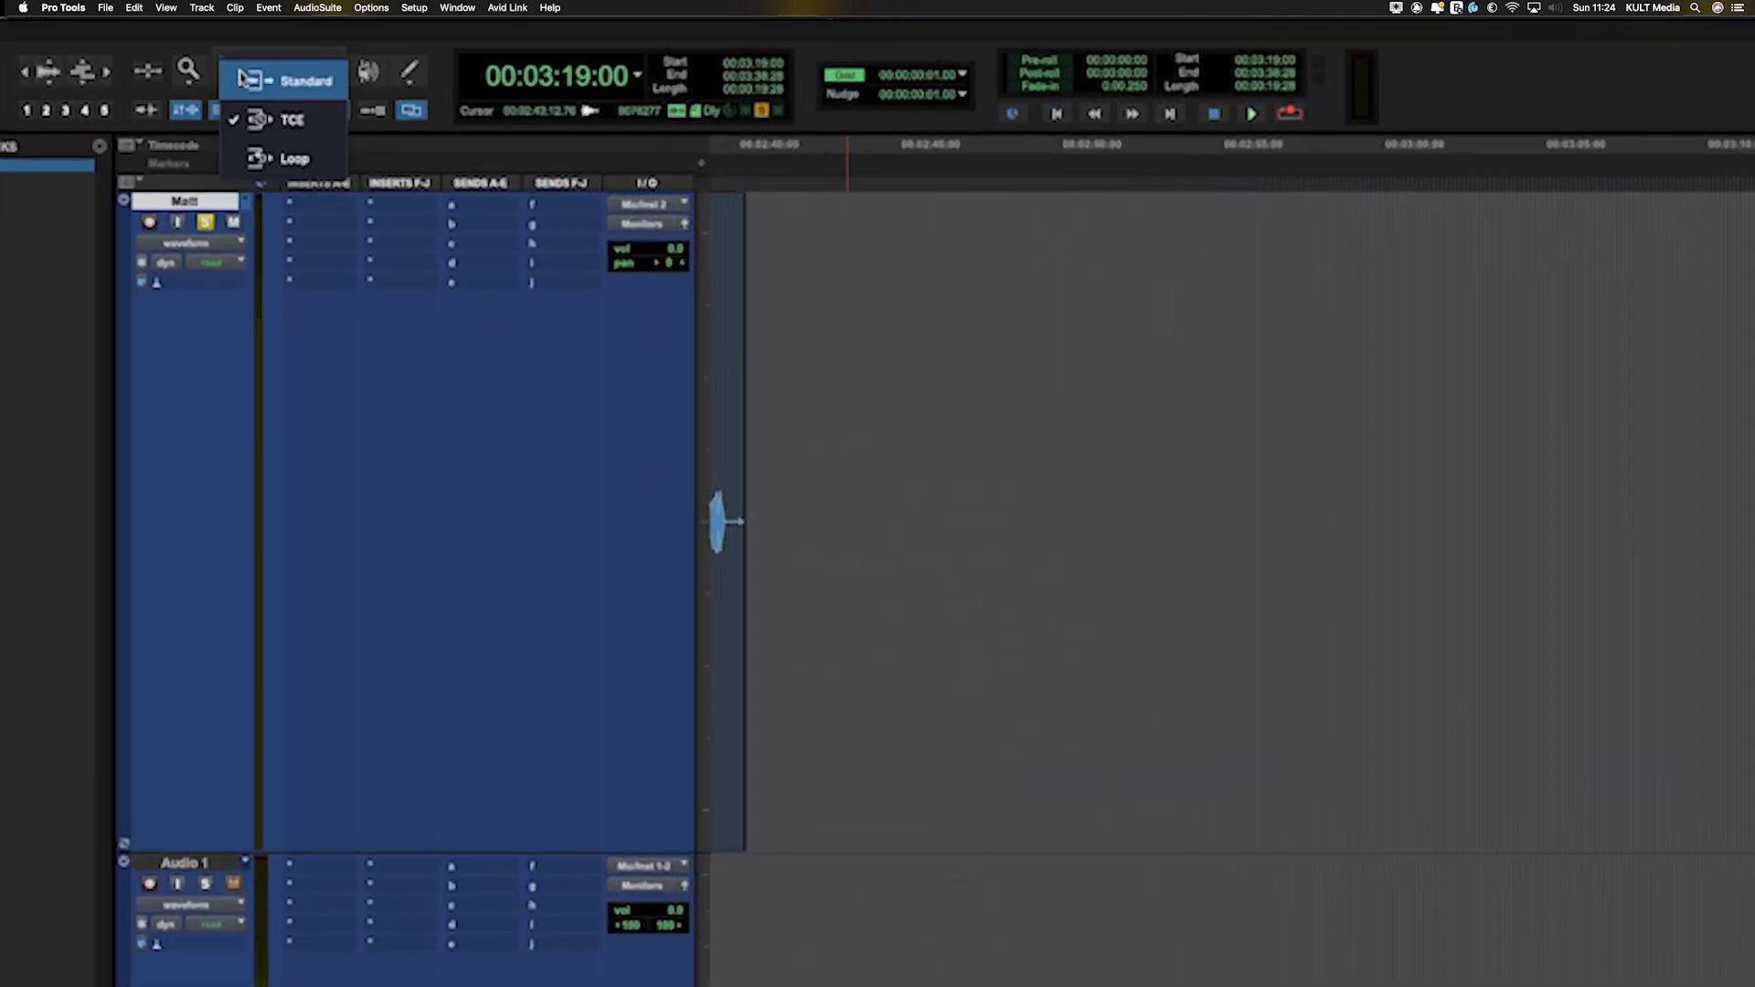
{"action": "left_click", "coordinate": [300, 163]}
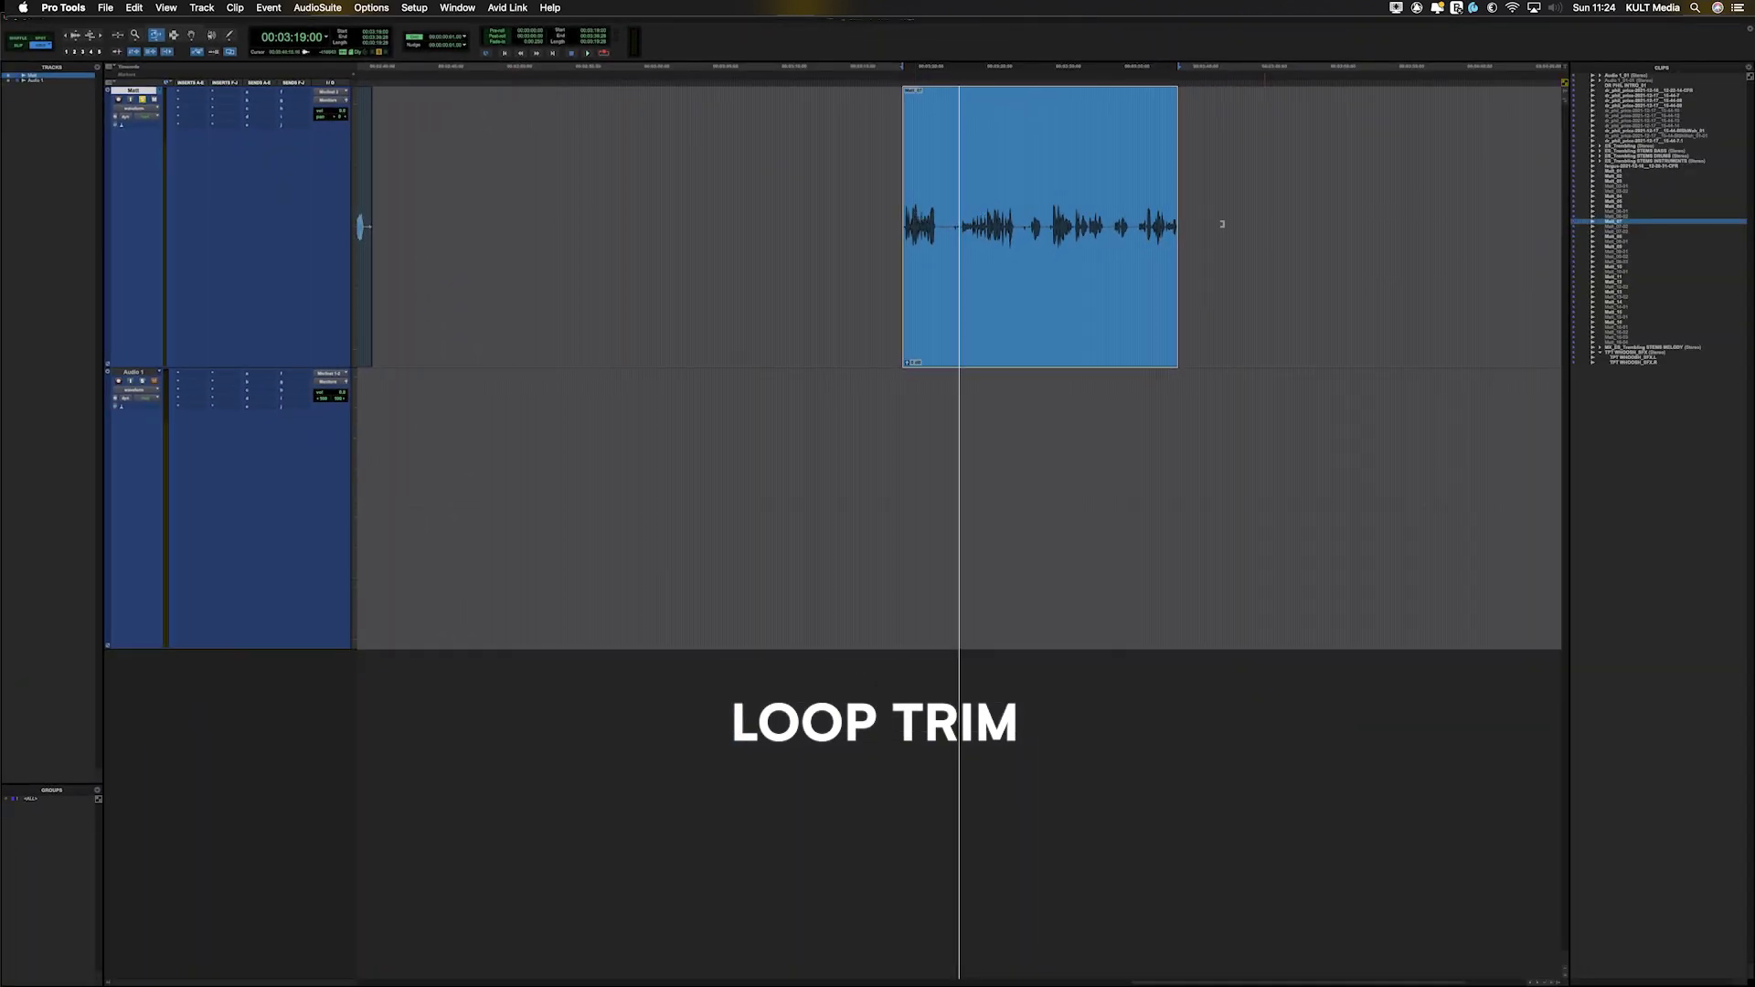
{"action": "left_click", "coordinate": [1174, 226]}
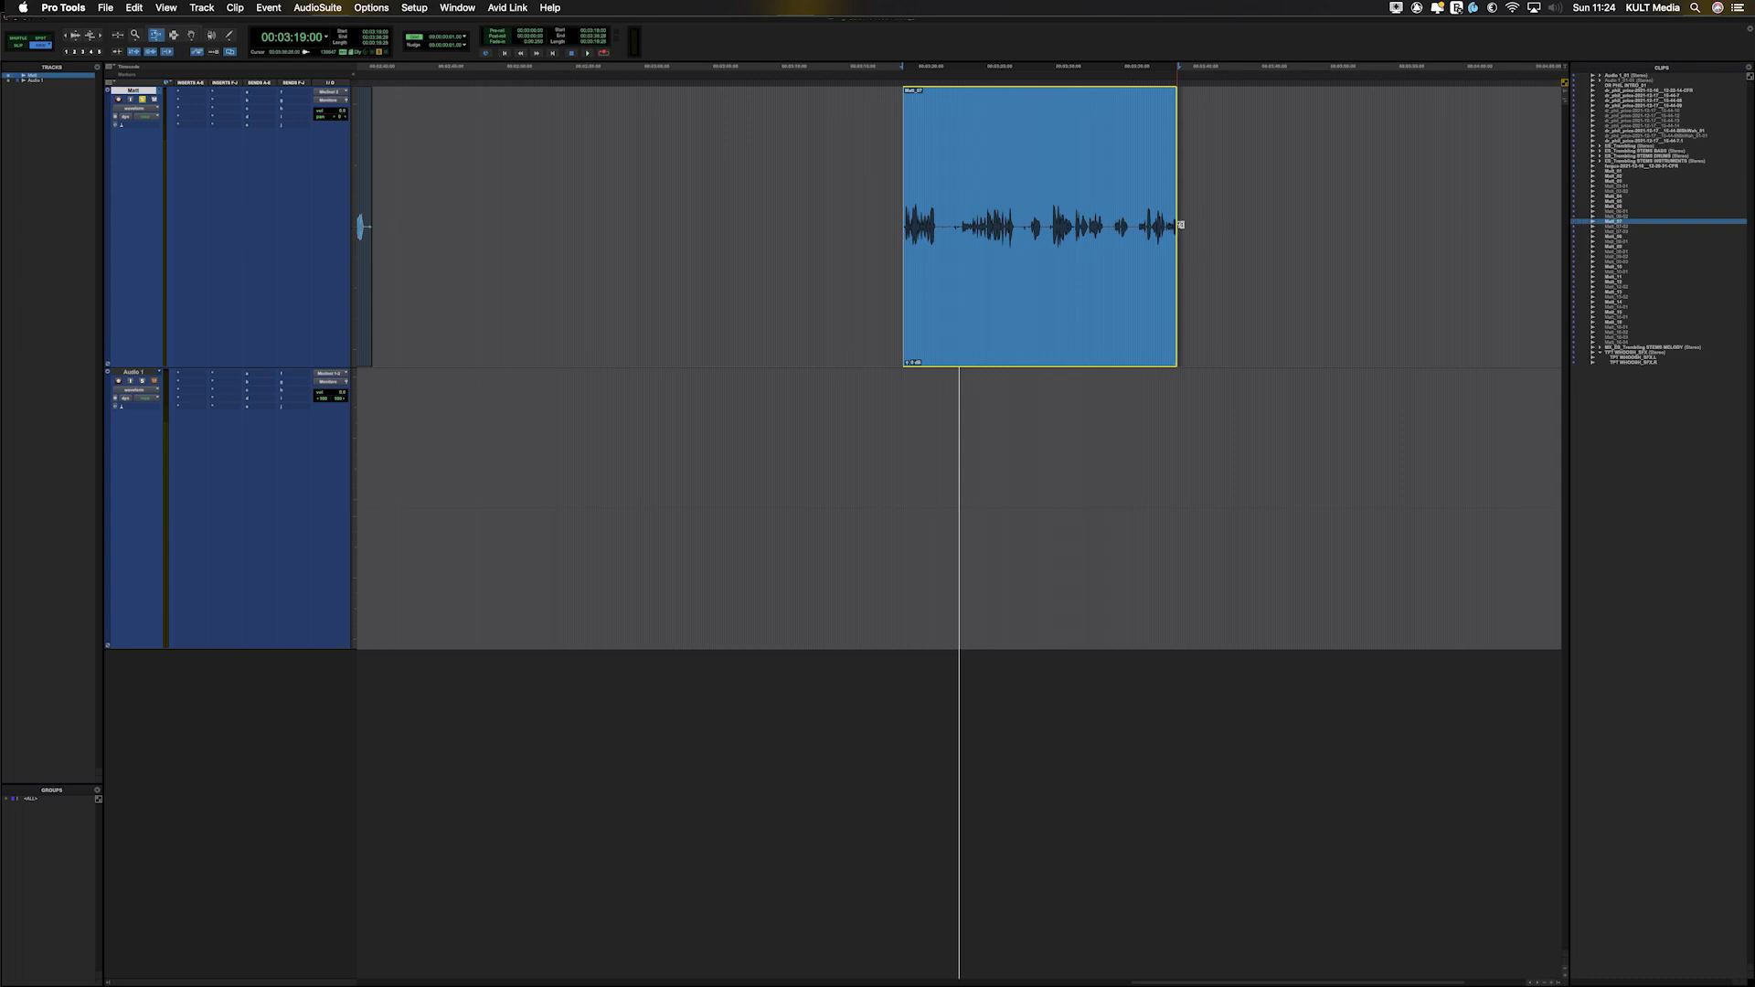
{"action": "left_click_drag", "start_coordinate": [1173, 226], "coordinate": [1483, 218]}
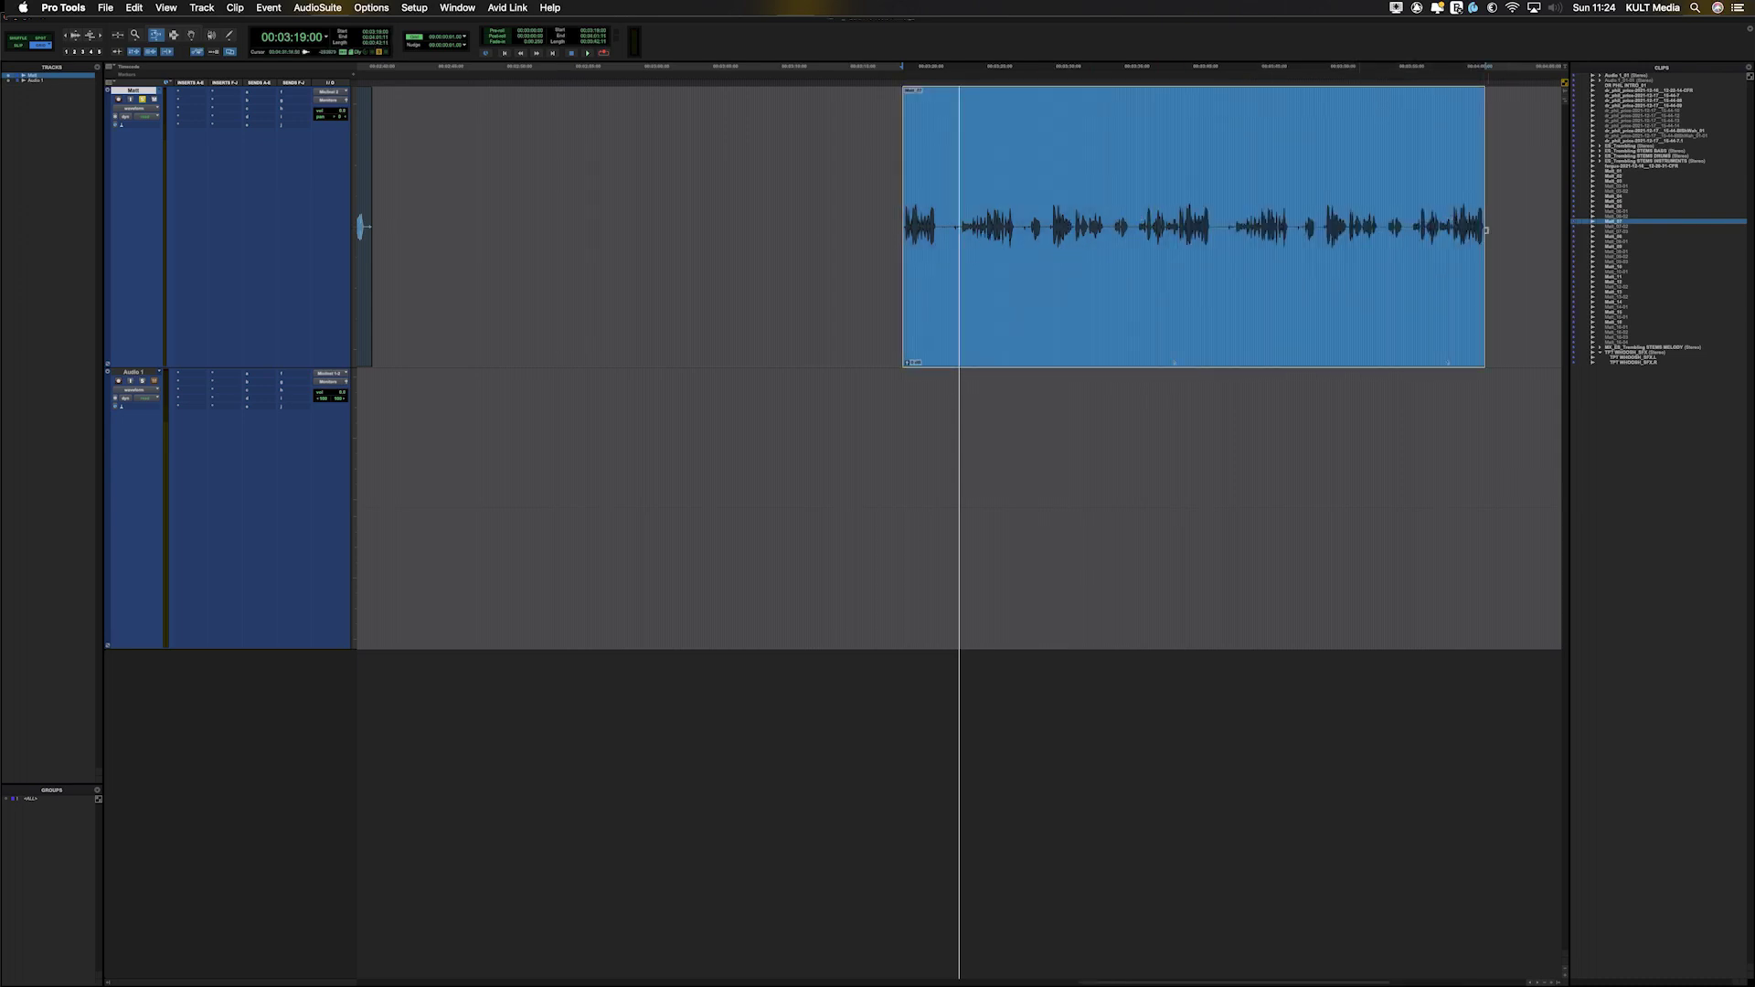
{"action": "left_click_drag", "start_coordinate": [1486, 230], "coordinate": [1541, 227]}
{"action": "key", "text": "super+bracketleft"}
{"action": "key", "text": "super+bracketleft"}
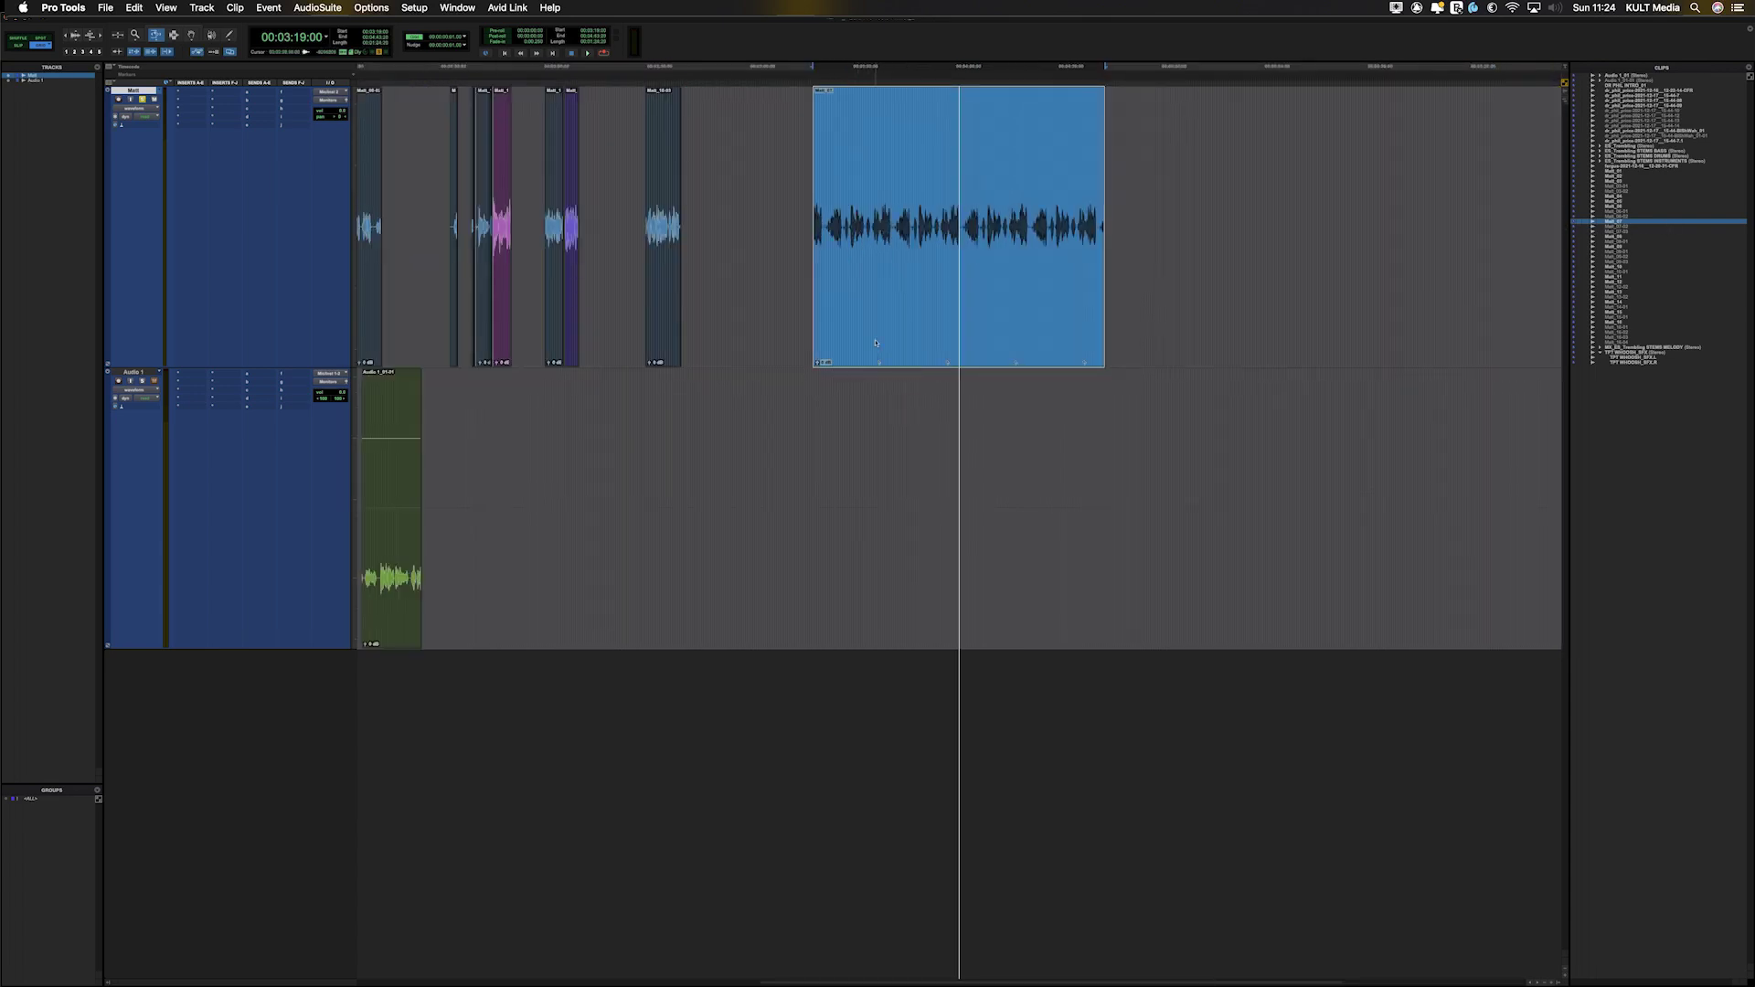
Shorten the looped clip to about one repeat and extend its end again to about three repeats.
{"action": "key", "text": "s"}
{"action": "left_click", "coordinate": [876, 298]}
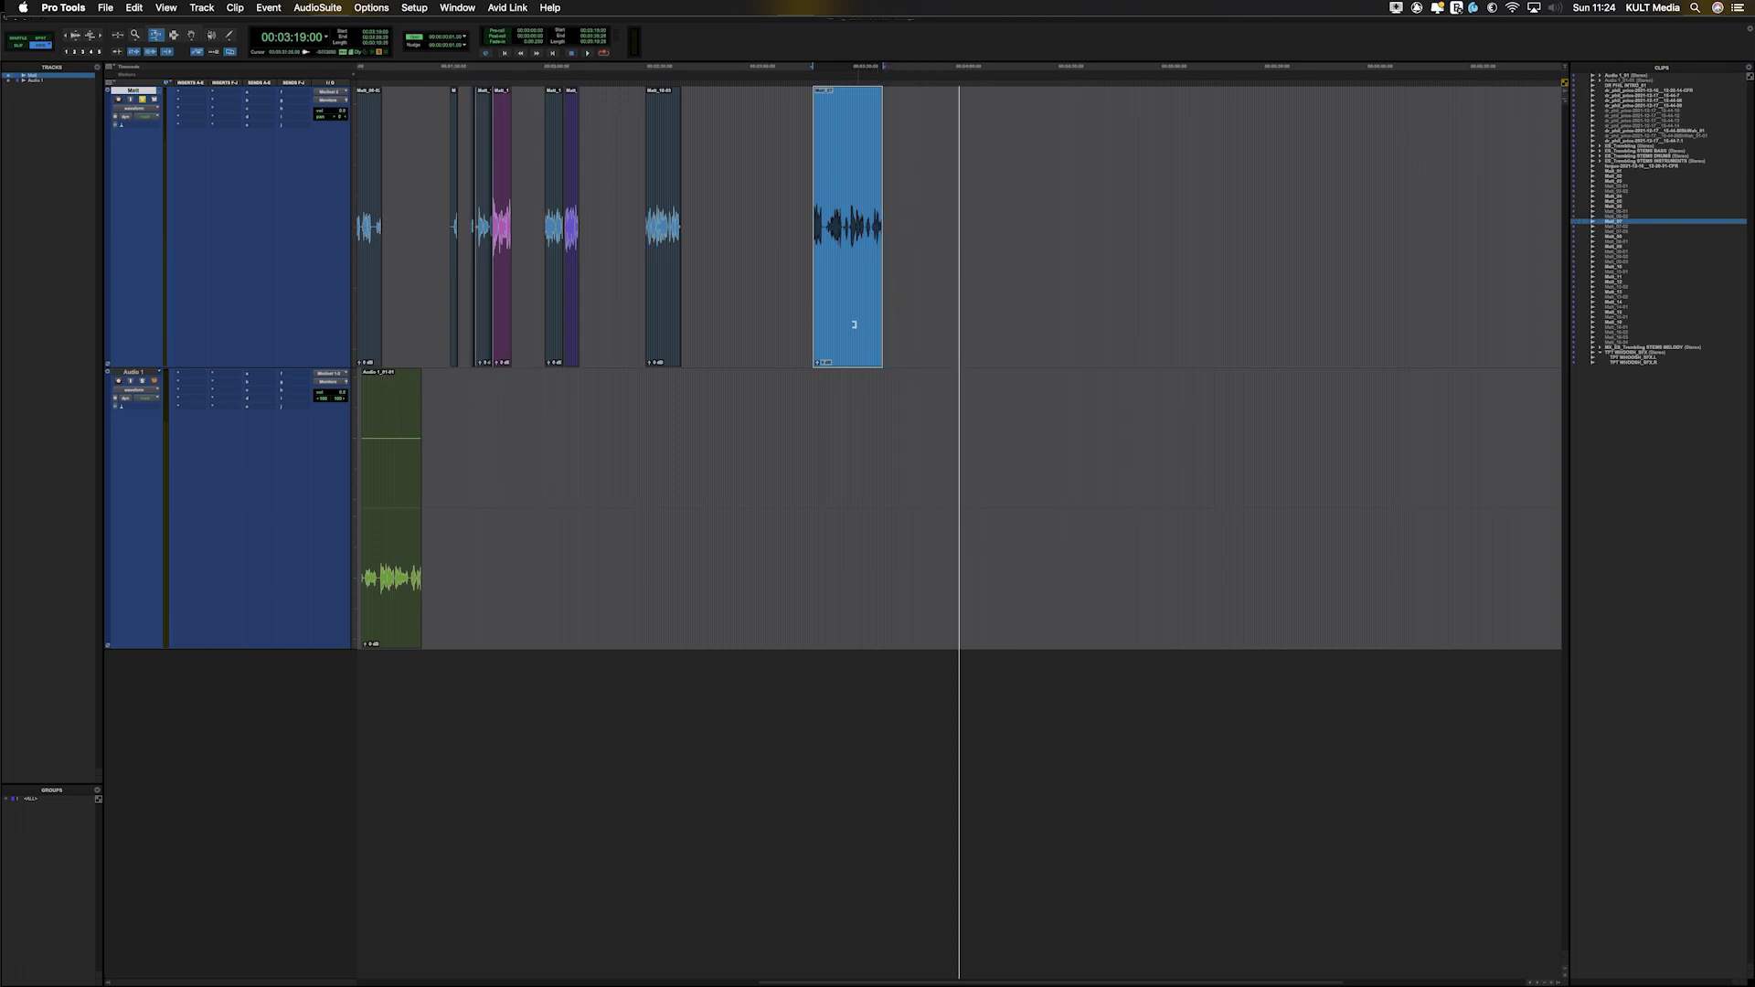
{"action": "left_click_drag", "start_coordinate": [875, 217], "coordinate": [1028, 225]}
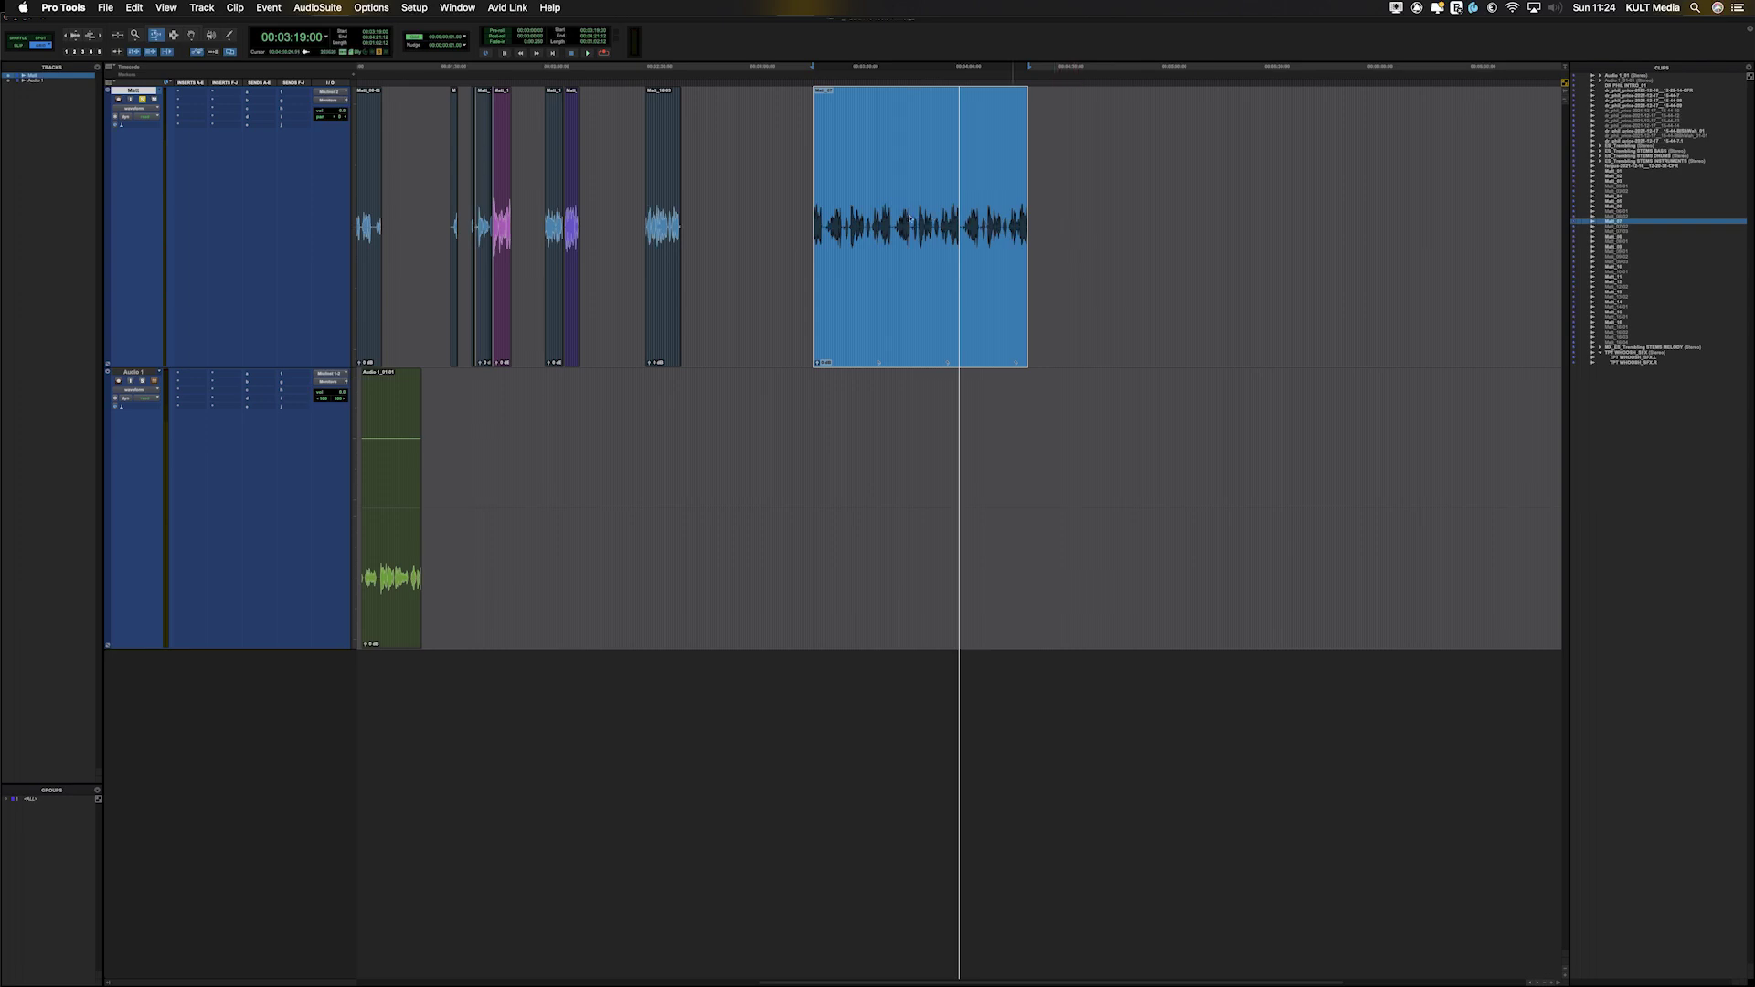
Undo the last loop-trim changes on the clip and open the Trim tool's mode options.
{"action": "key", "text": "super+z"}
{"action": "key", "text": "super+z"}
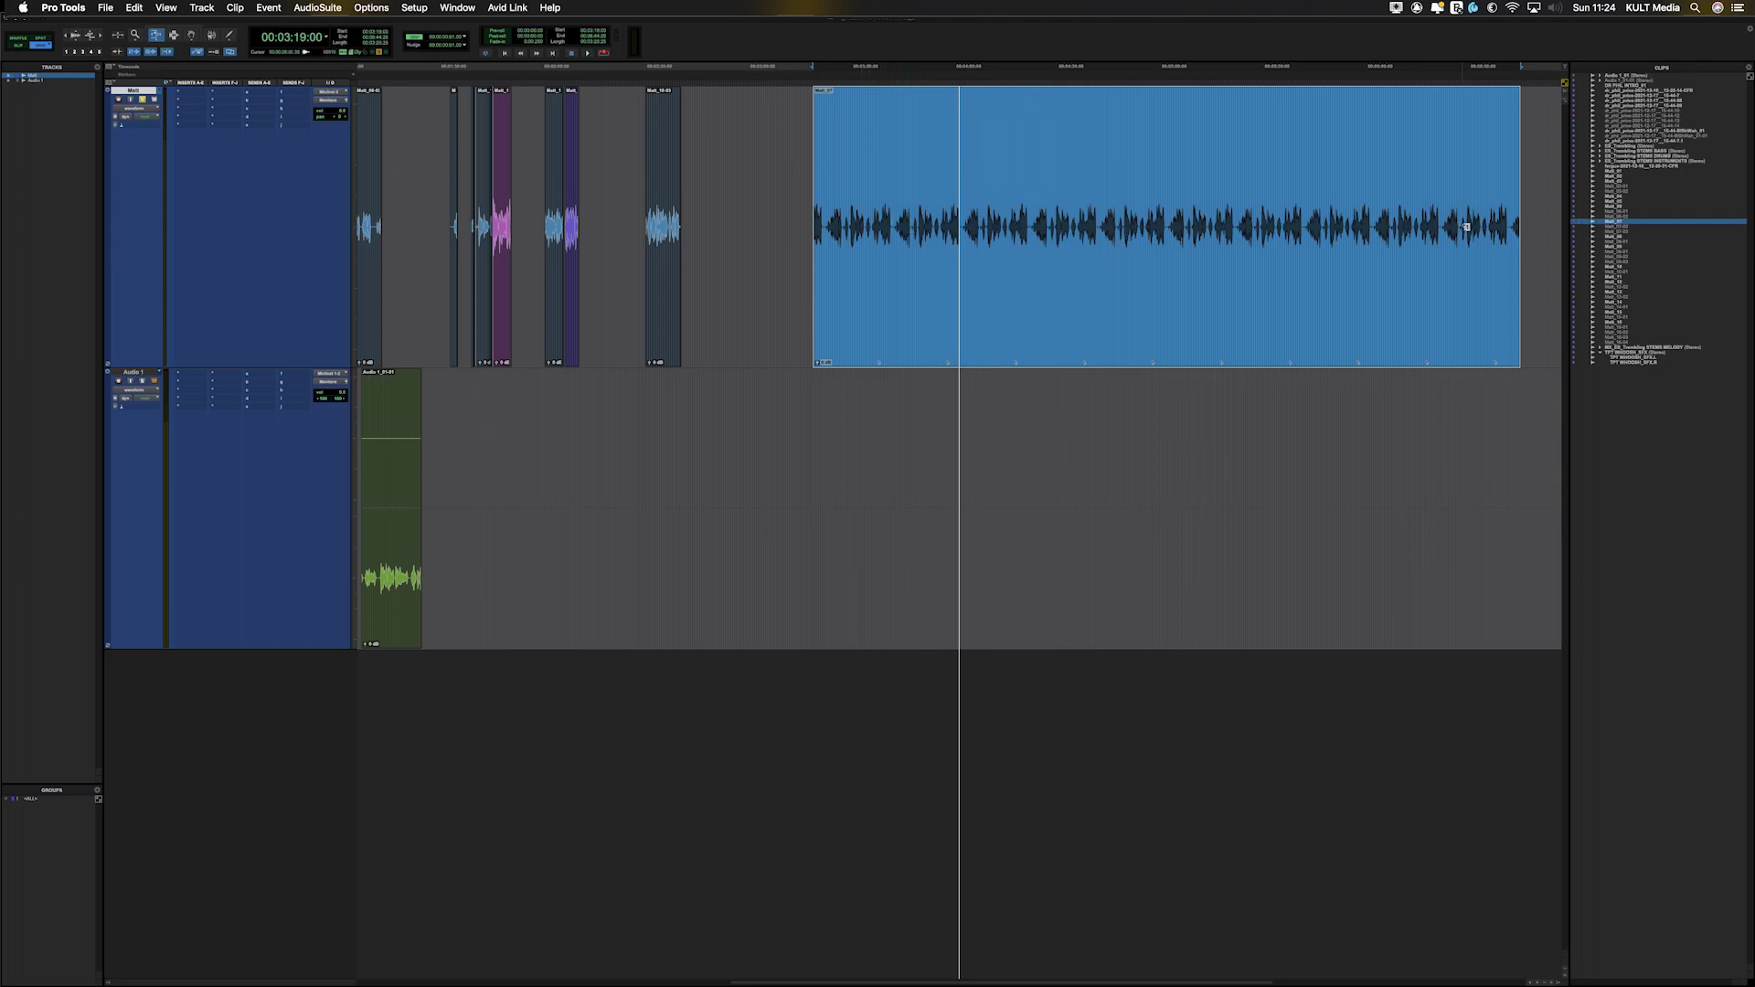
{"action": "key", "text": "super+z"}
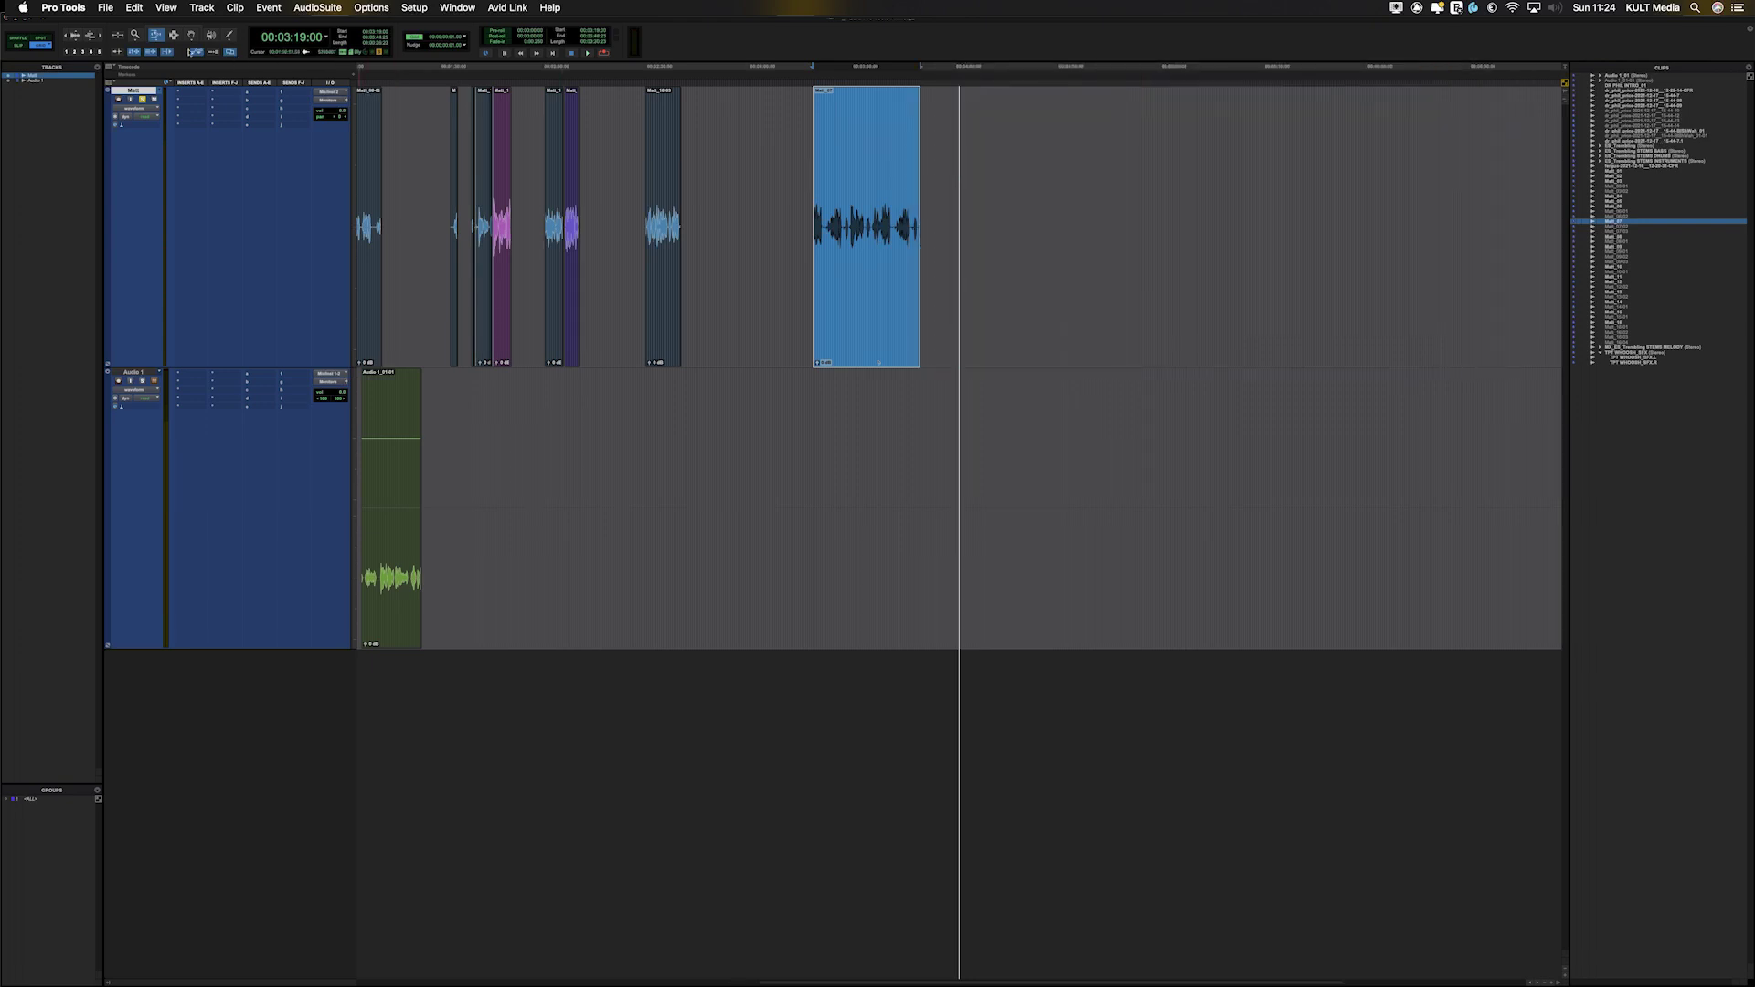
{"action": "left_click", "coordinate": [159, 40]}
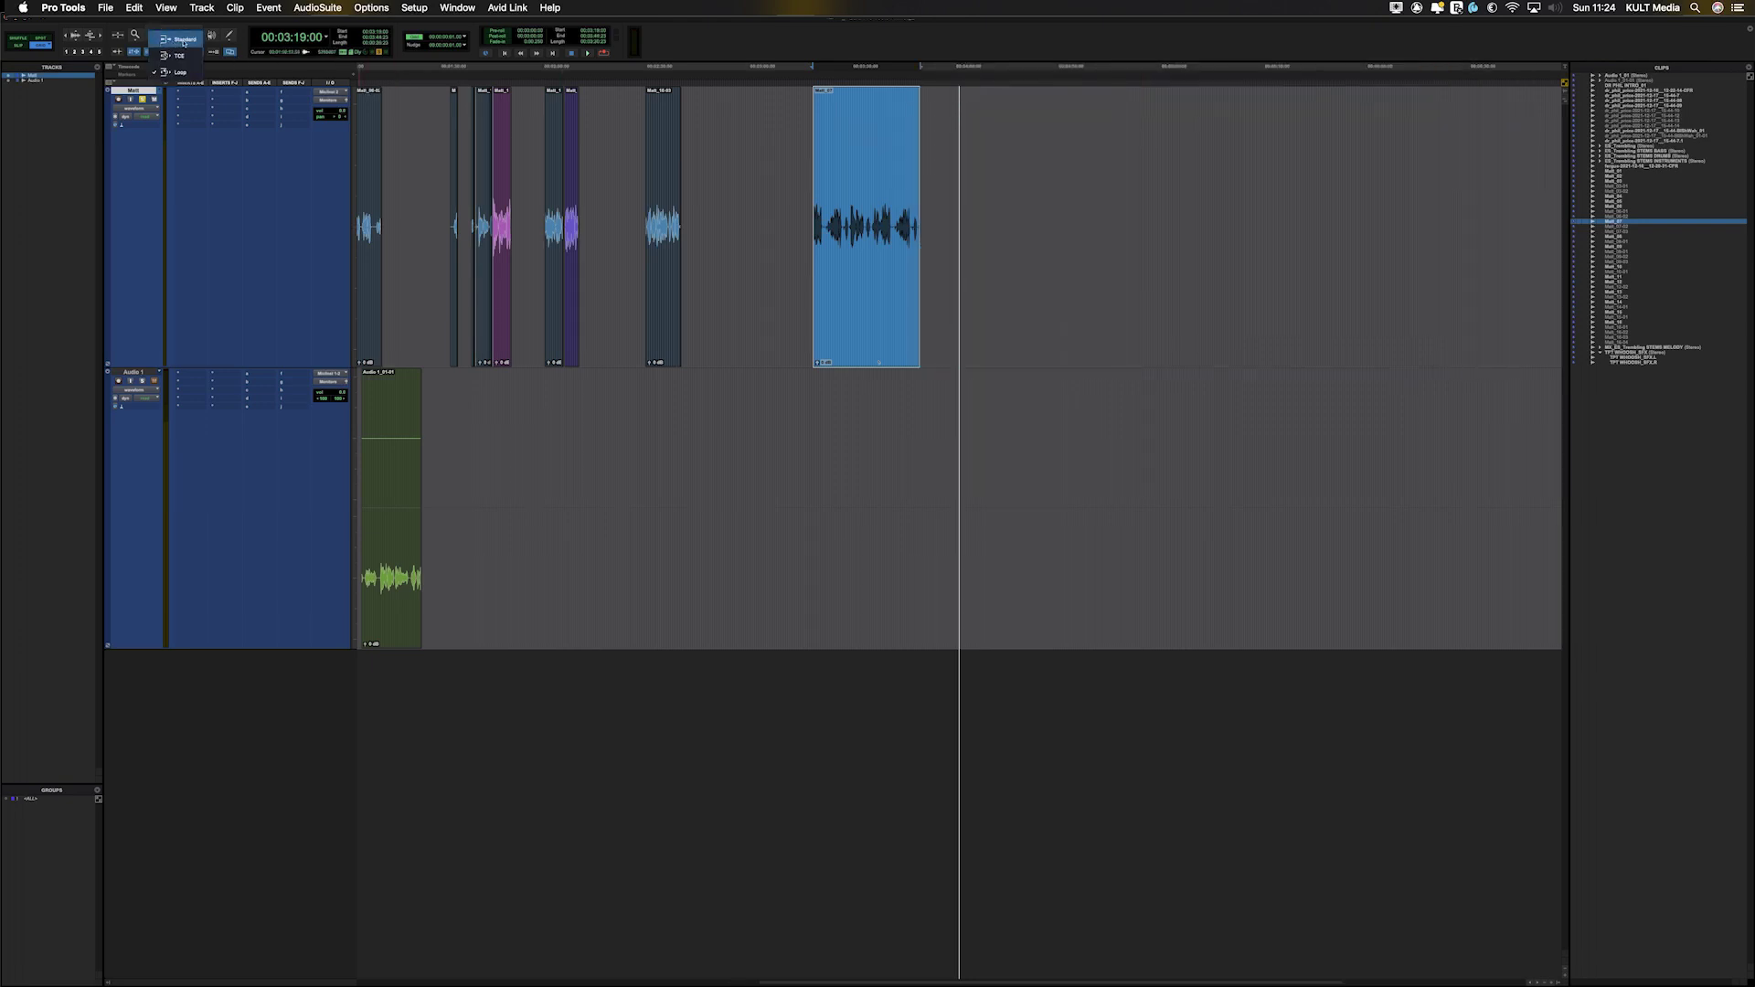